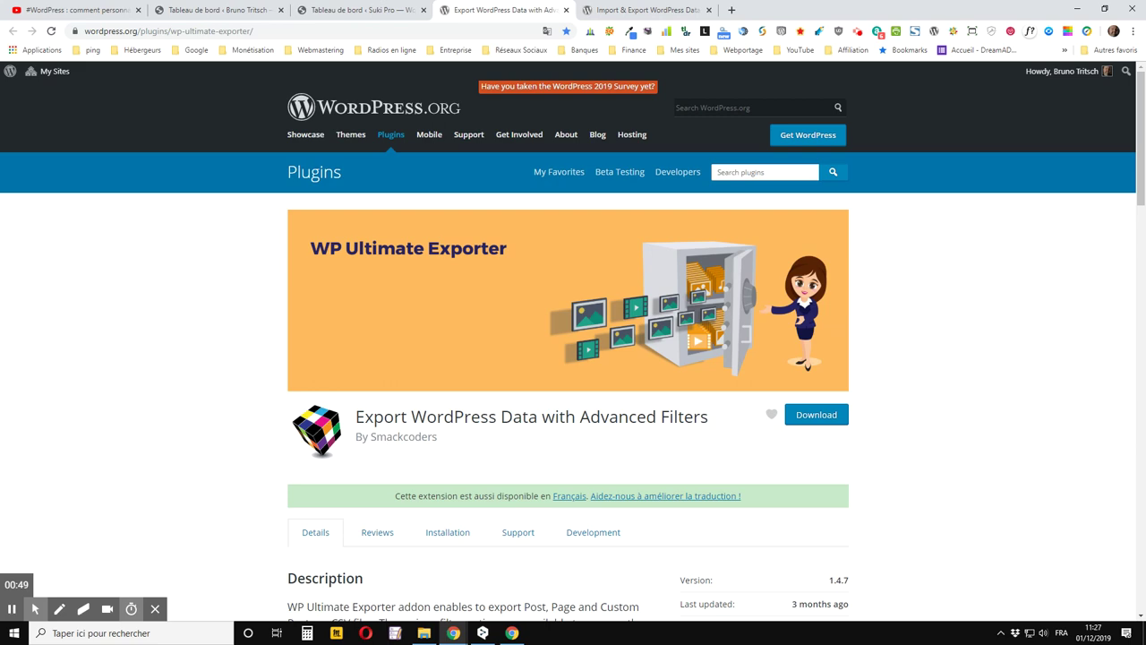
# Step: Look over the WordPress.org page of the Import & Export WordPress Data to CSV plugin
pyautogui.click(677, 11)
pyautogui.scroll(20, 512, 334)
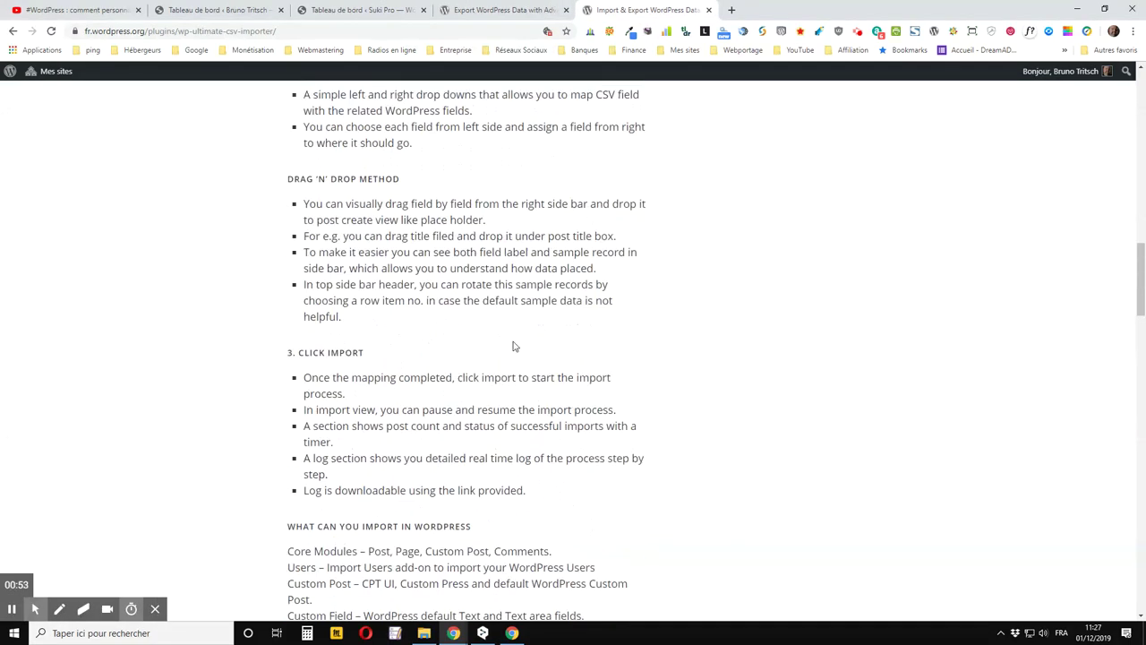
pyautogui.scroll(3, 517, 362)
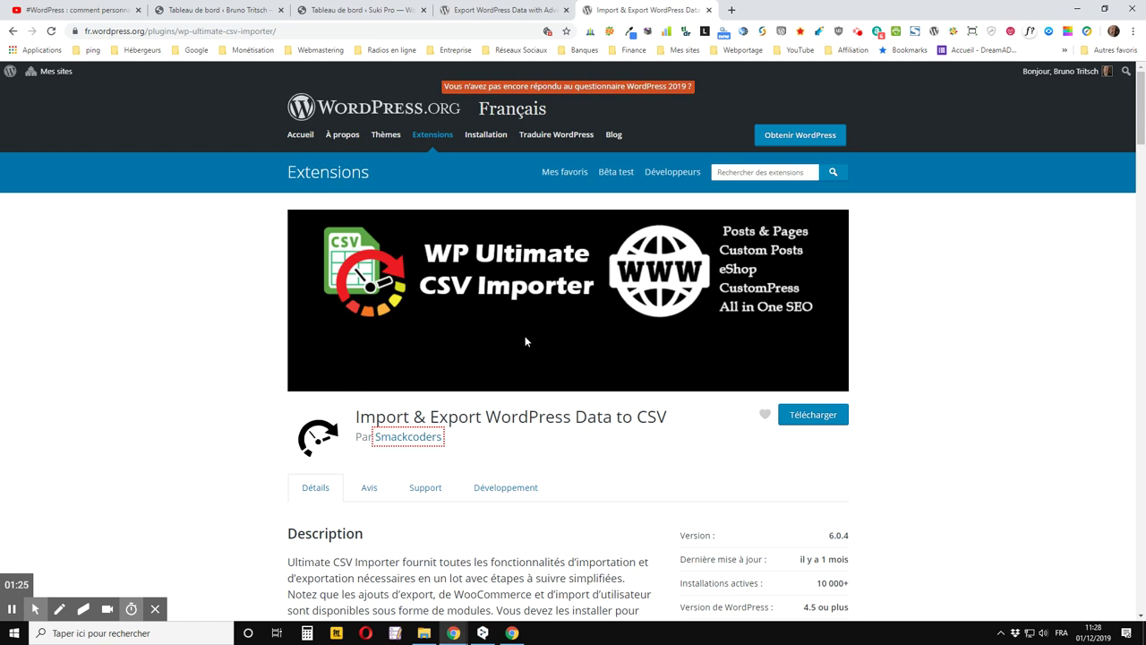
# Step: In the bruno-t.fr site's Ultimate CSV Importer PRO, start a data export with Posts as the module
pyautogui.click(224, 8)
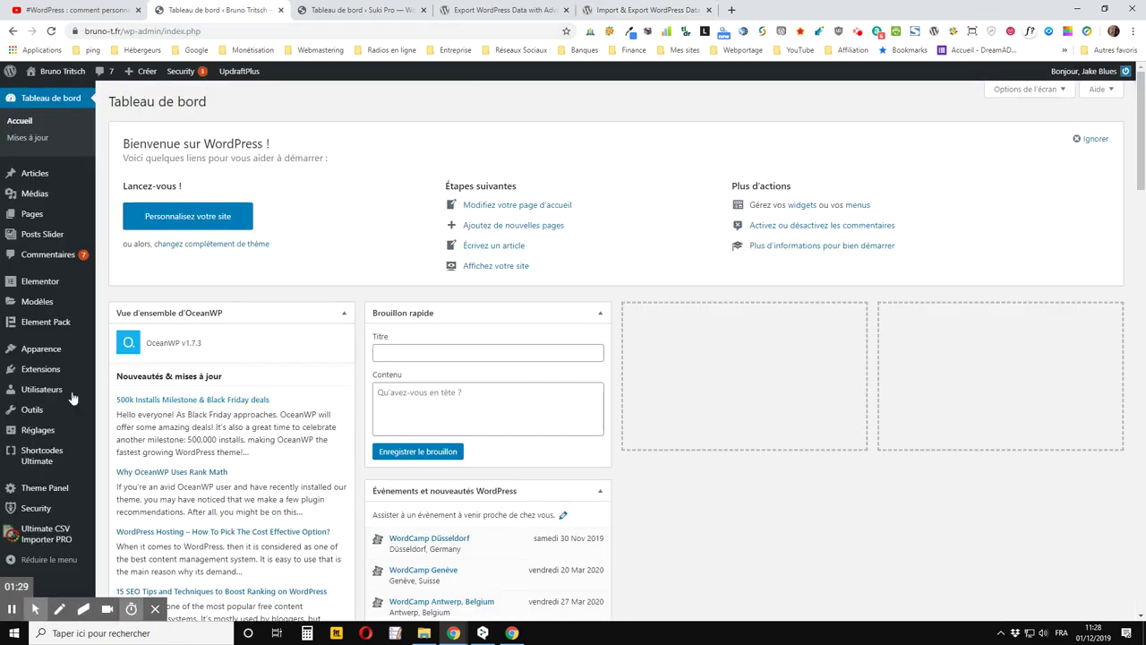
pyautogui.click(49, 539)
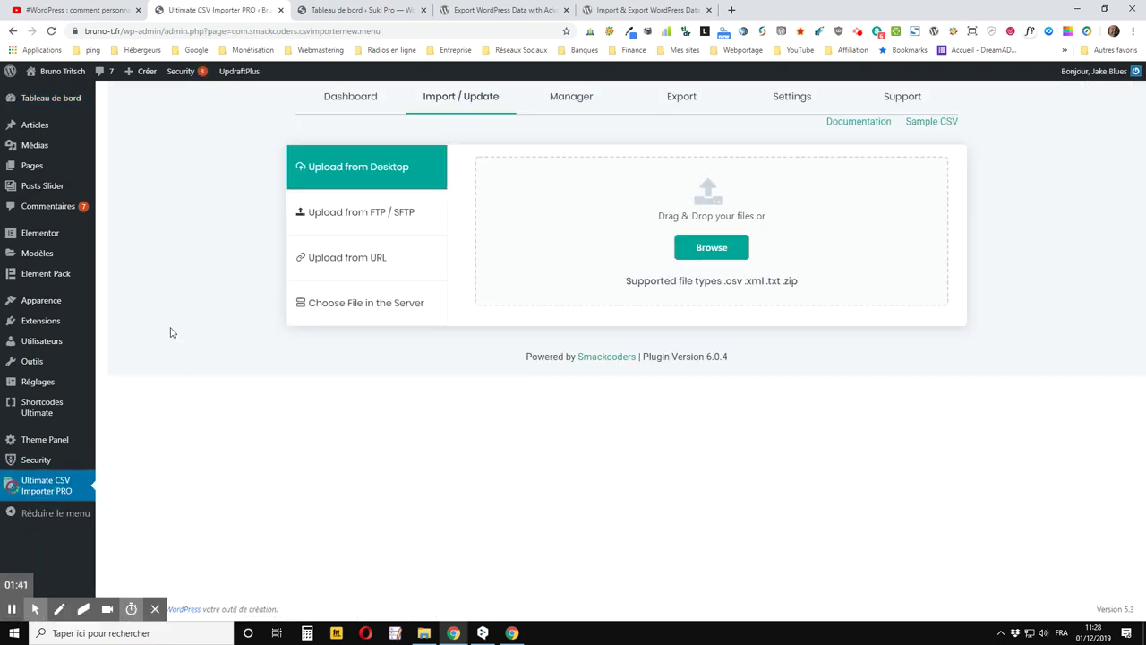
pyautogui.click(689, 97)
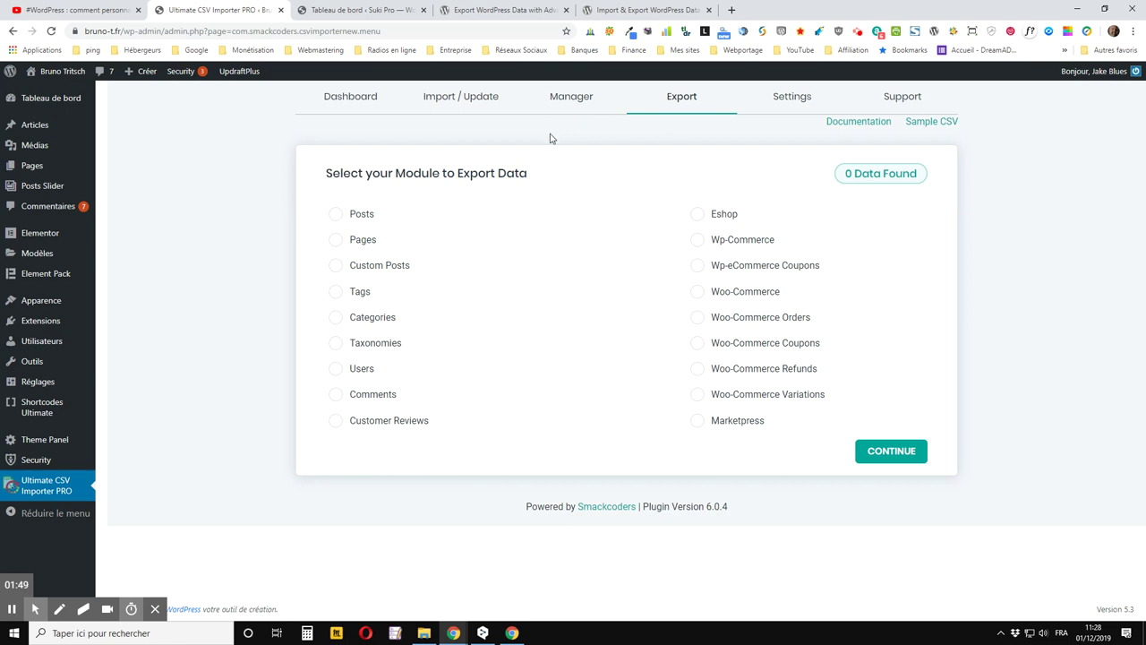
pyautogui.click(337, 216)
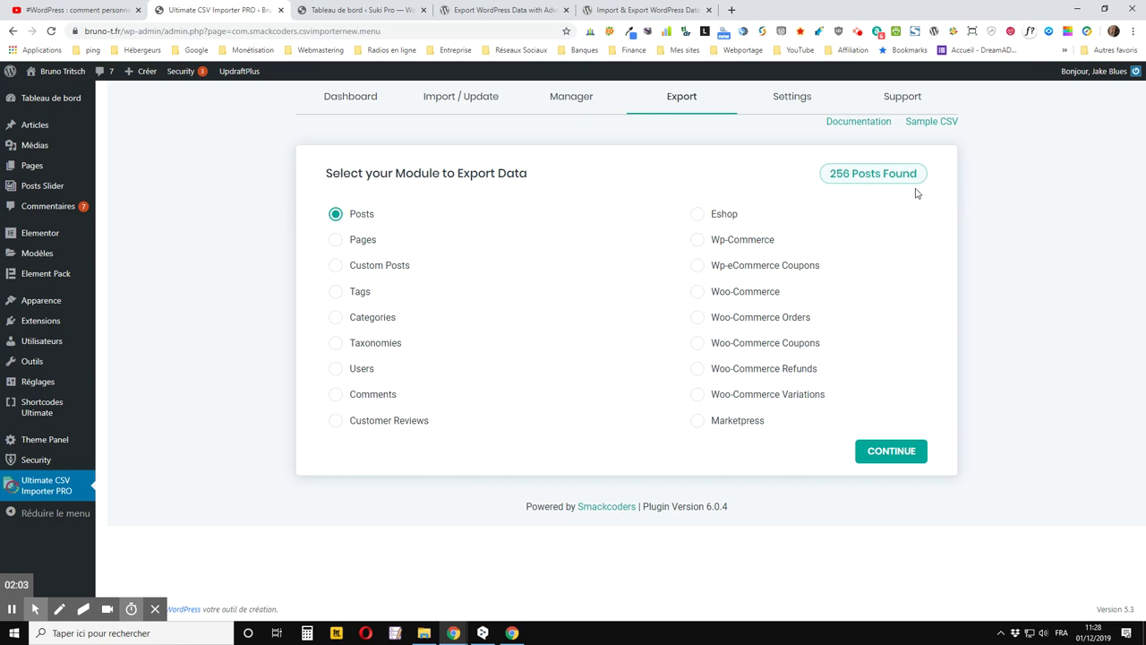
pyautogui.click(891, 450)
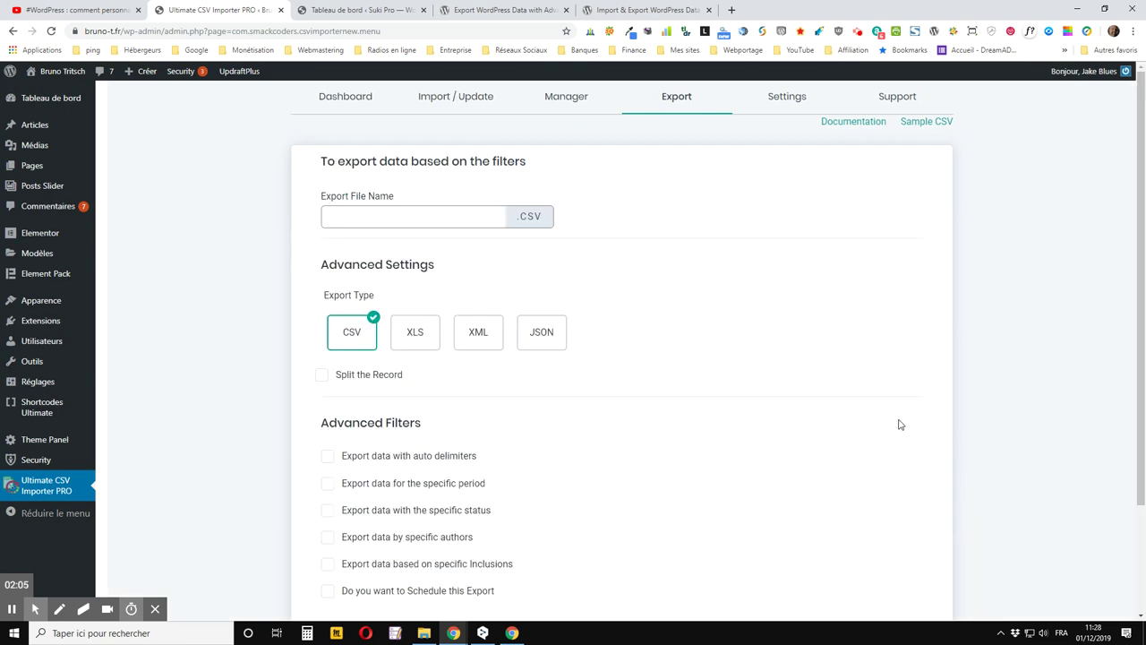
# Step: Name the export file "posts"
pyautogui.click(356, 216)
pyautogui.write('posts')
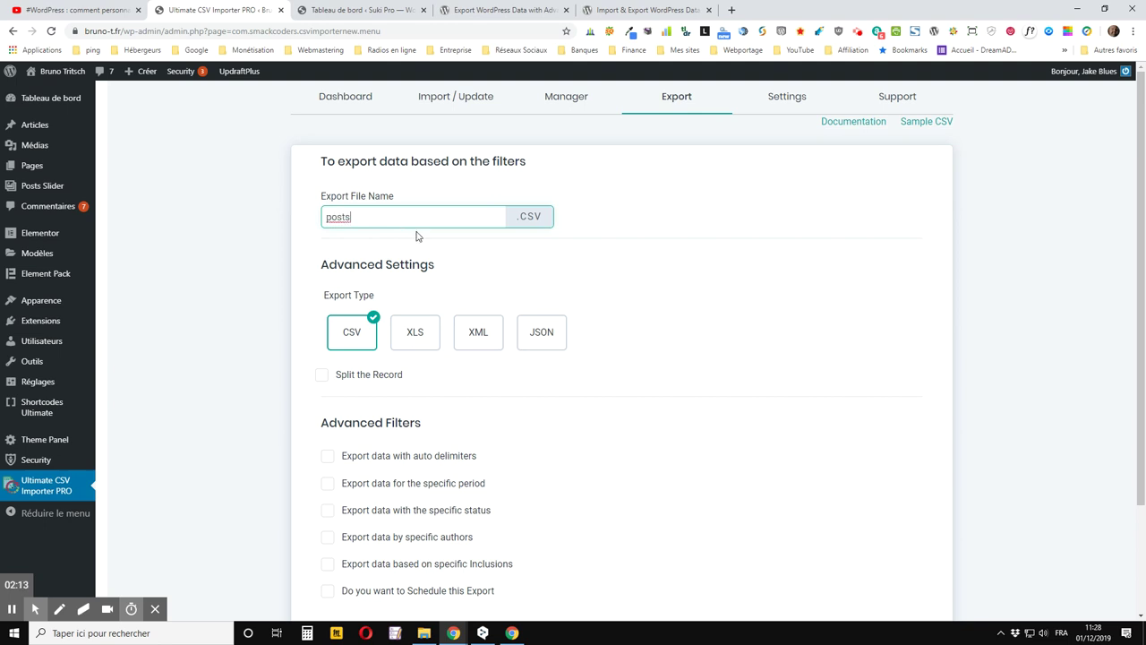
pyautogui.click(417, 236)
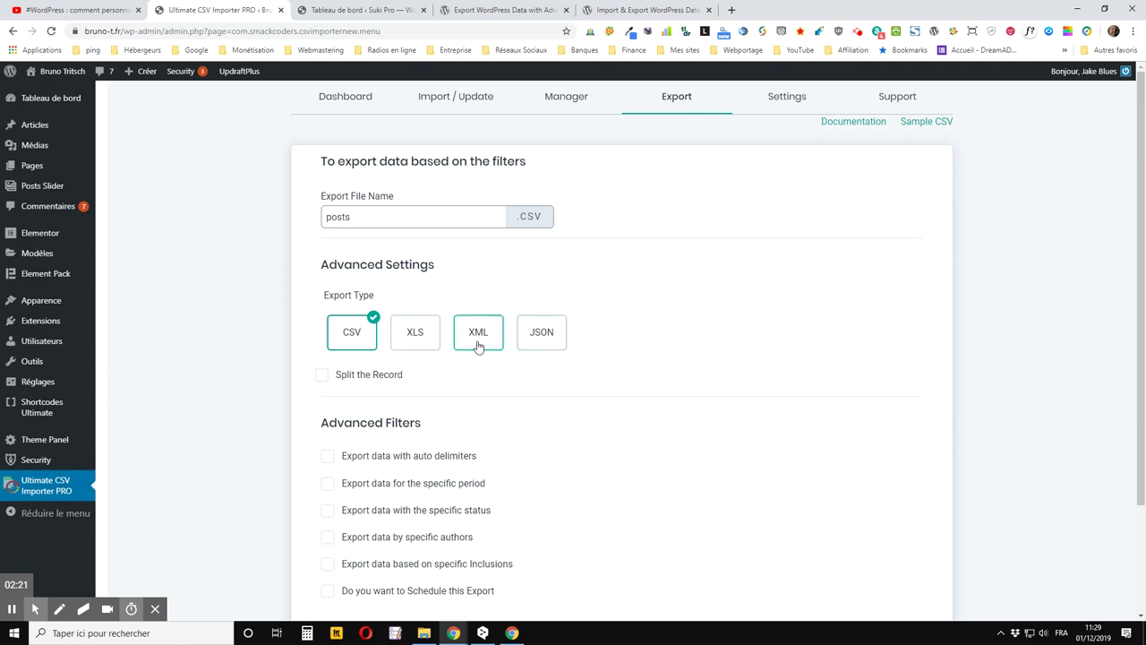
# Step: Try the Split the Record option for the posts export
pyautogui.scroll(-1, 247, 309)
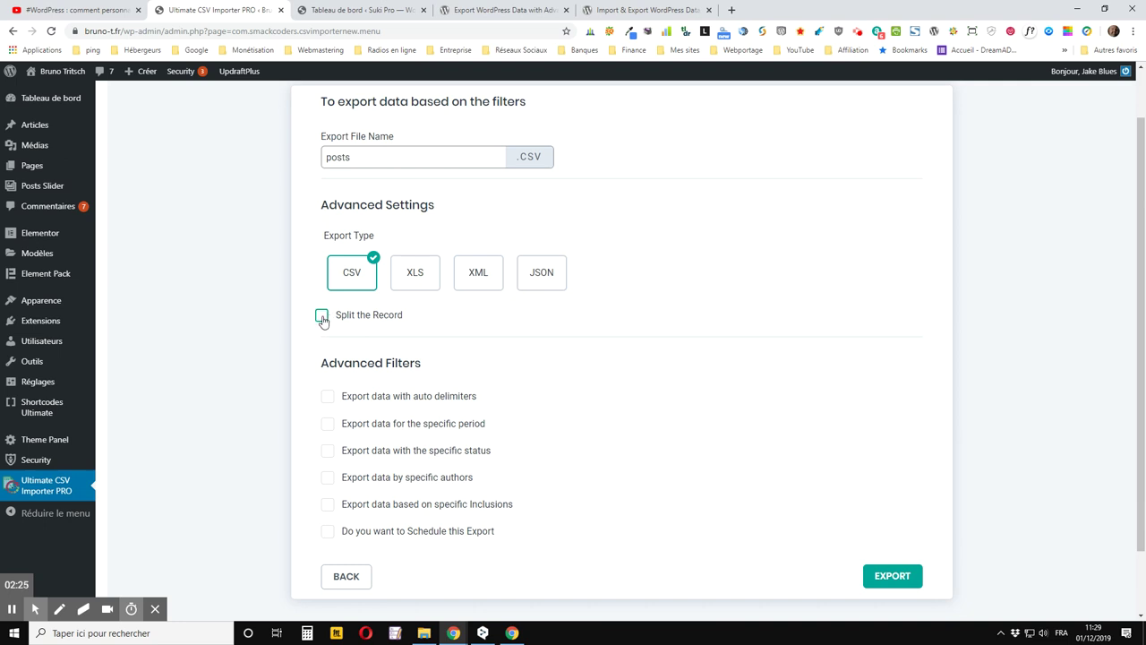
pyautogui.click(321, 316)
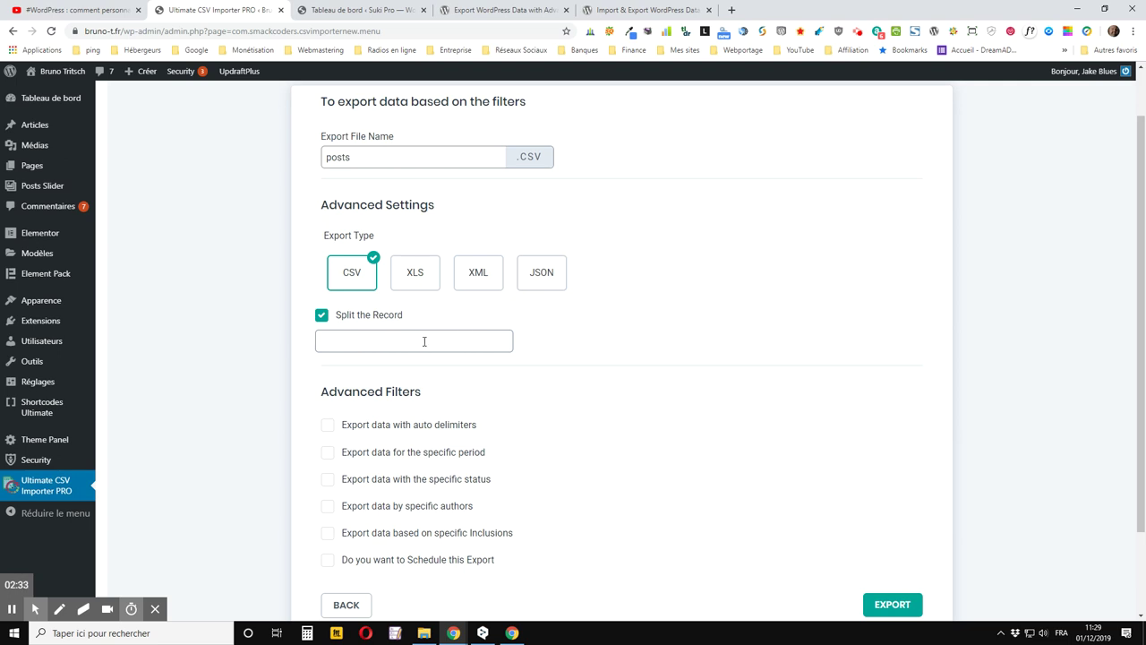
pyautogui.click(322, 324)
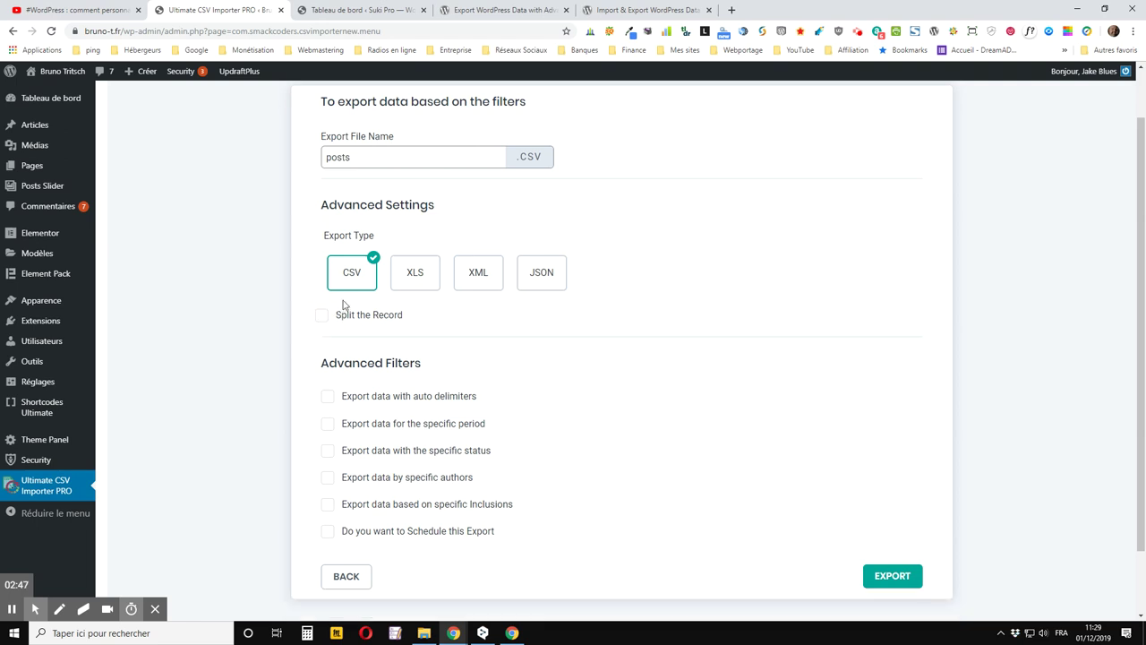
# Step: Enable exporting data with auto delimiters and check the available delimiter choices
pyautogui.scroll(-2, 341, 309)
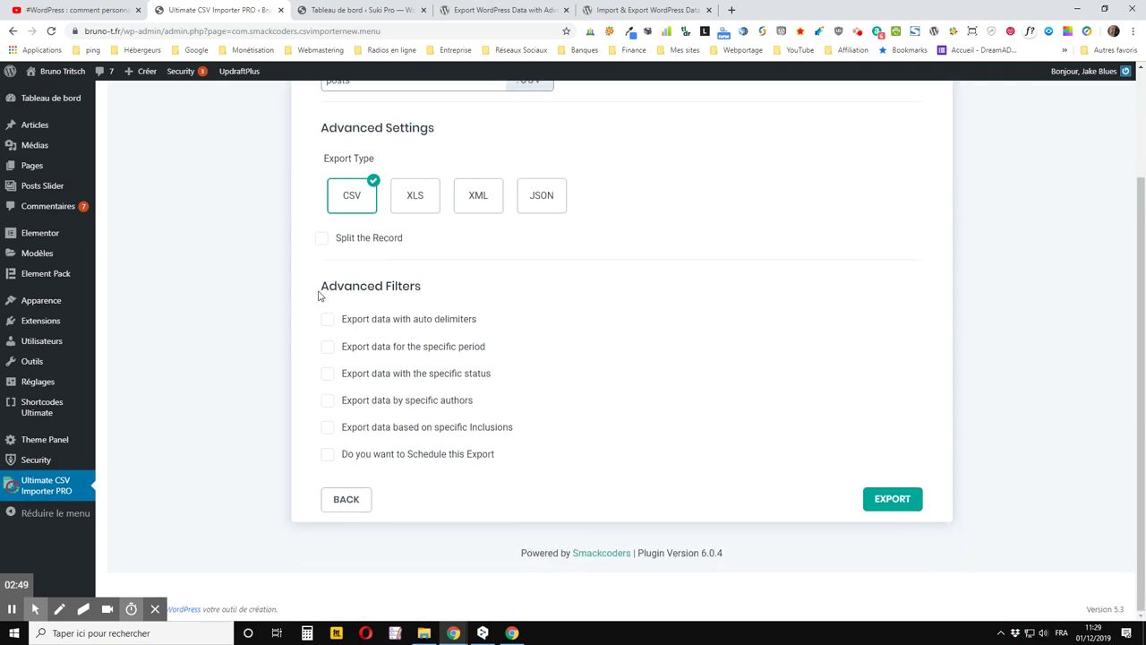
pyautogui.click(328, 322)
pyautogui.click(328, 321)
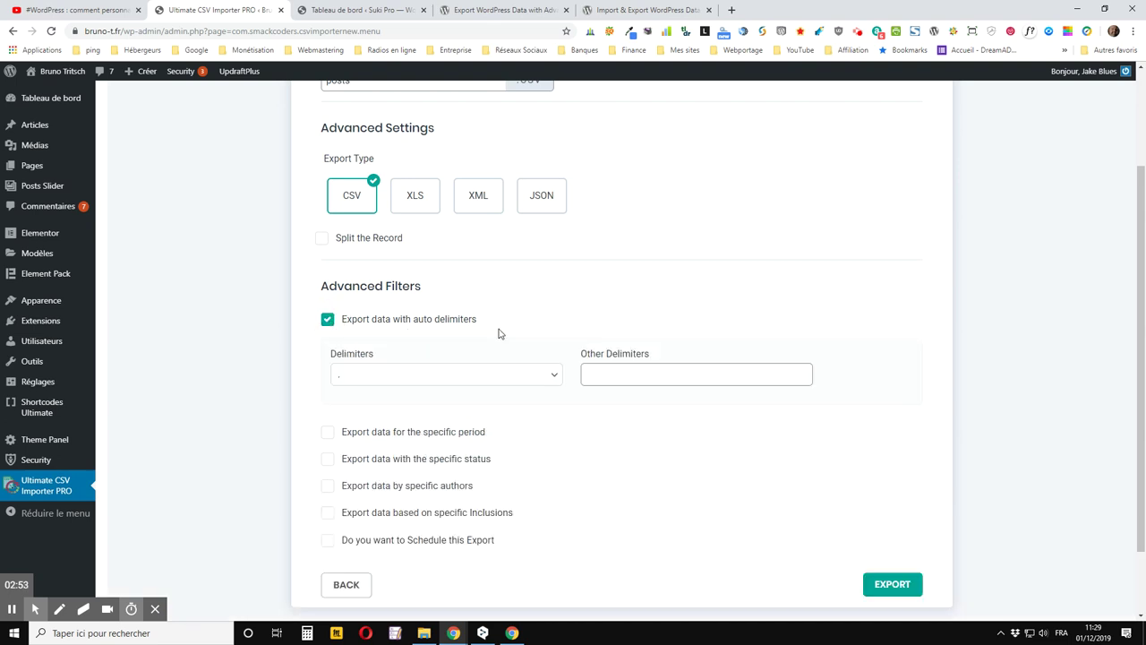
pyautogui.click(371, 382)
pyautogui.click(370, 380)
pyautogui.scroll(2, 364, 342)
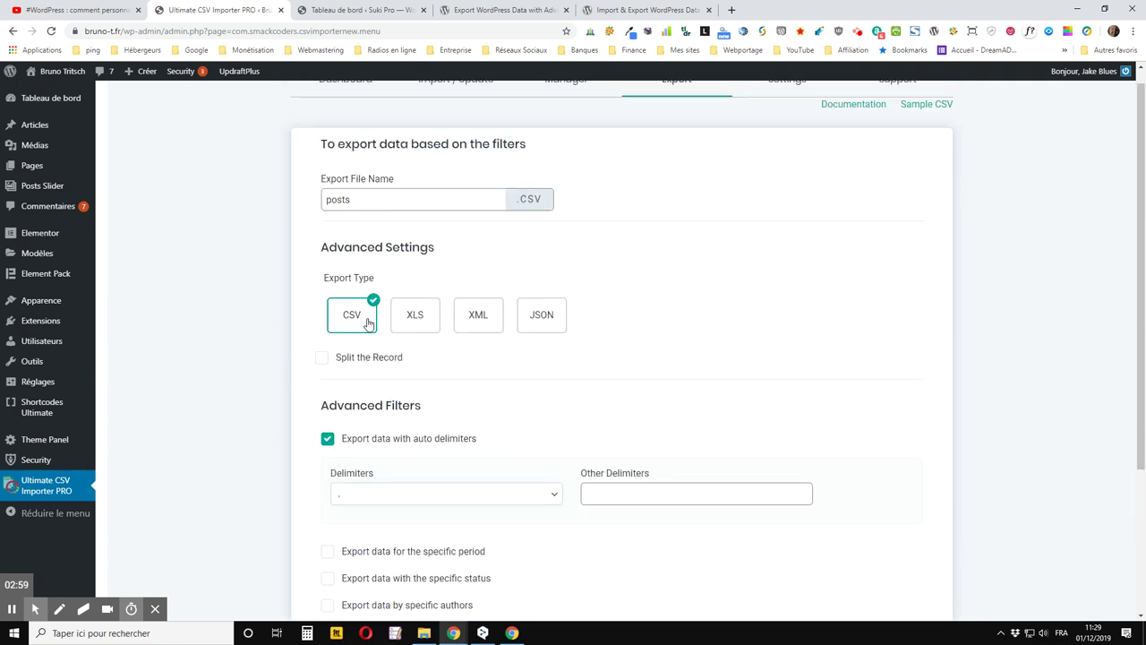
pyautogui.scroll(-2, 349, 351)
pyautogui.scroll(-2, 346, 352)
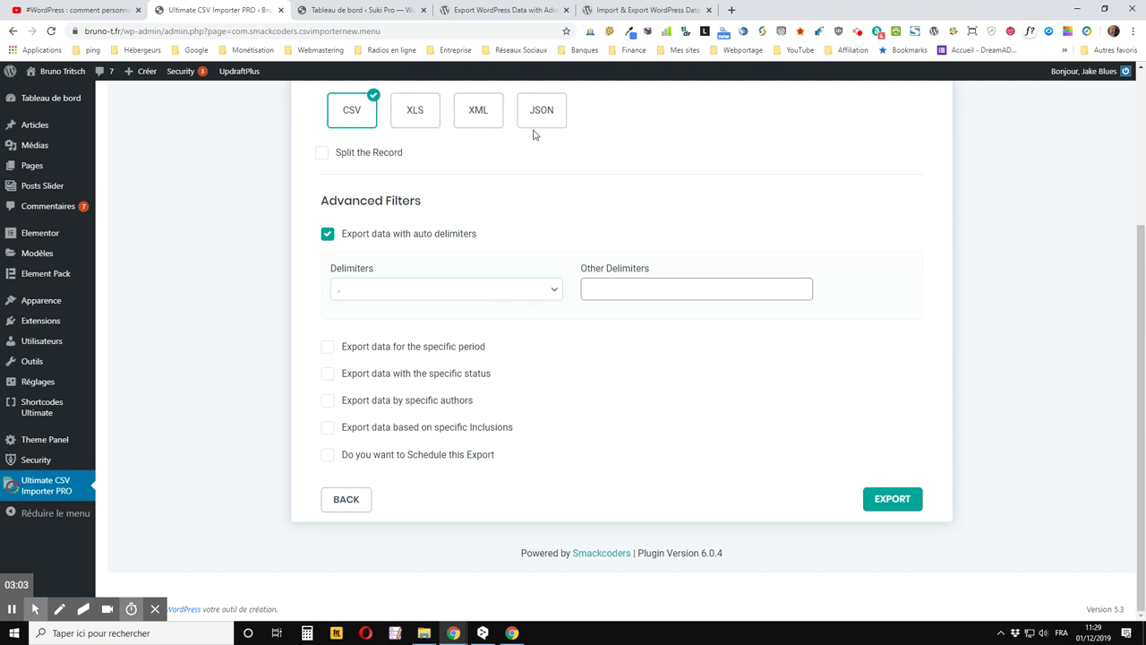
pyautogui.click(472, 294)
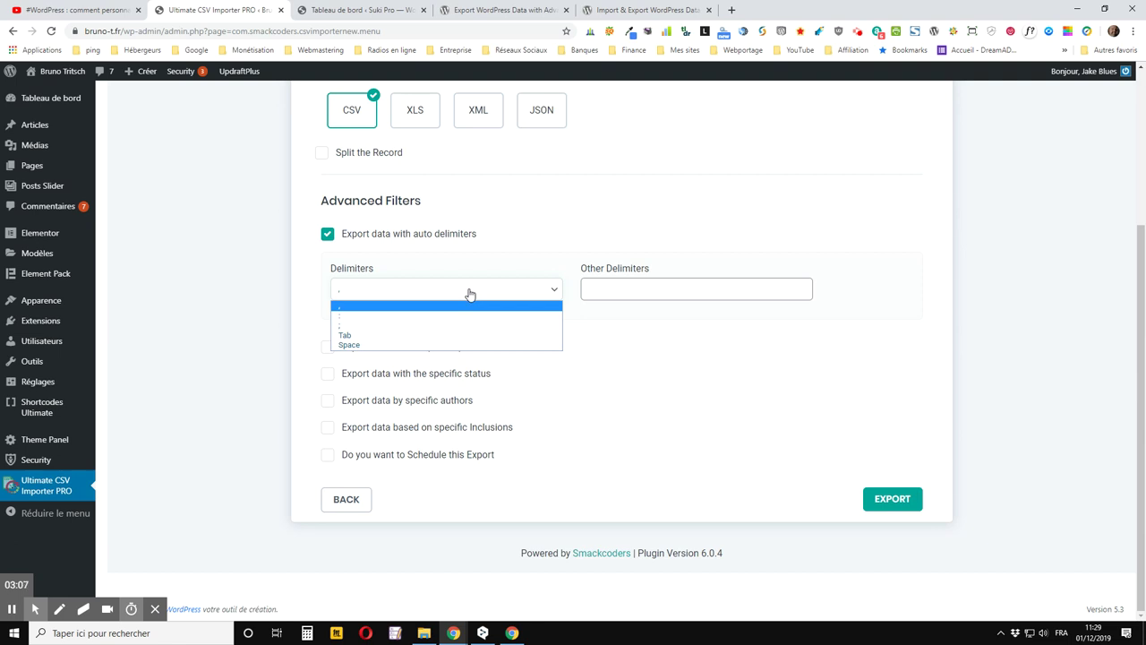
pyautogui.click(523, 223)
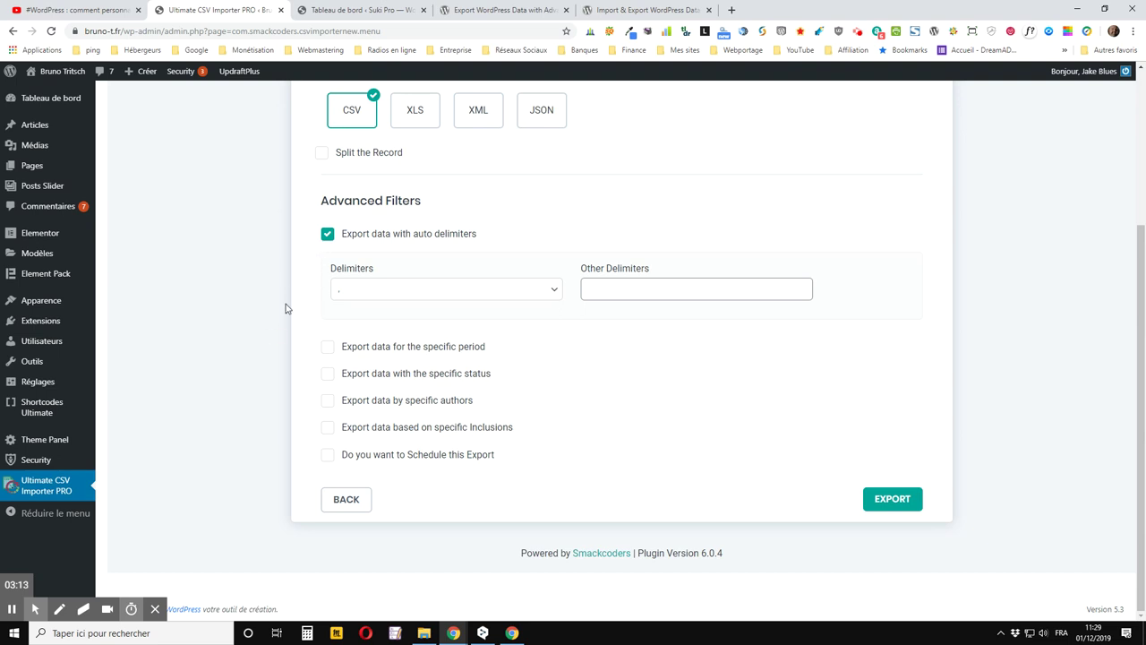
# Step: Restrict the export to a specific period and set its start date to 01/01/2018
pyautogui.click(328, 351)
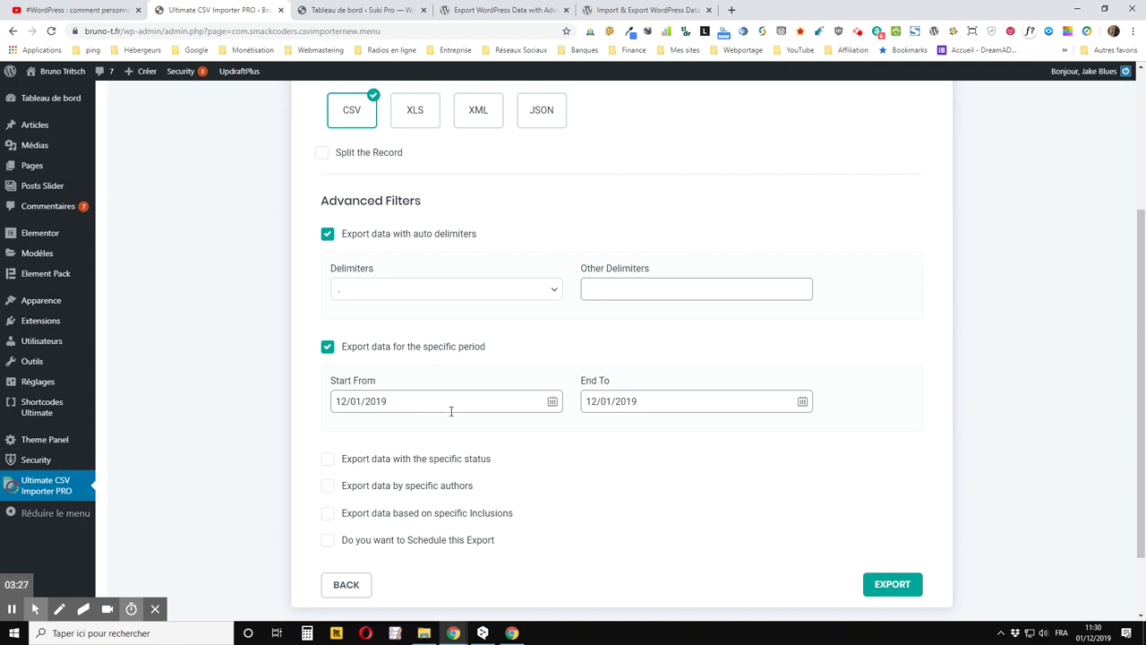
pyautogui.click(527, 404)
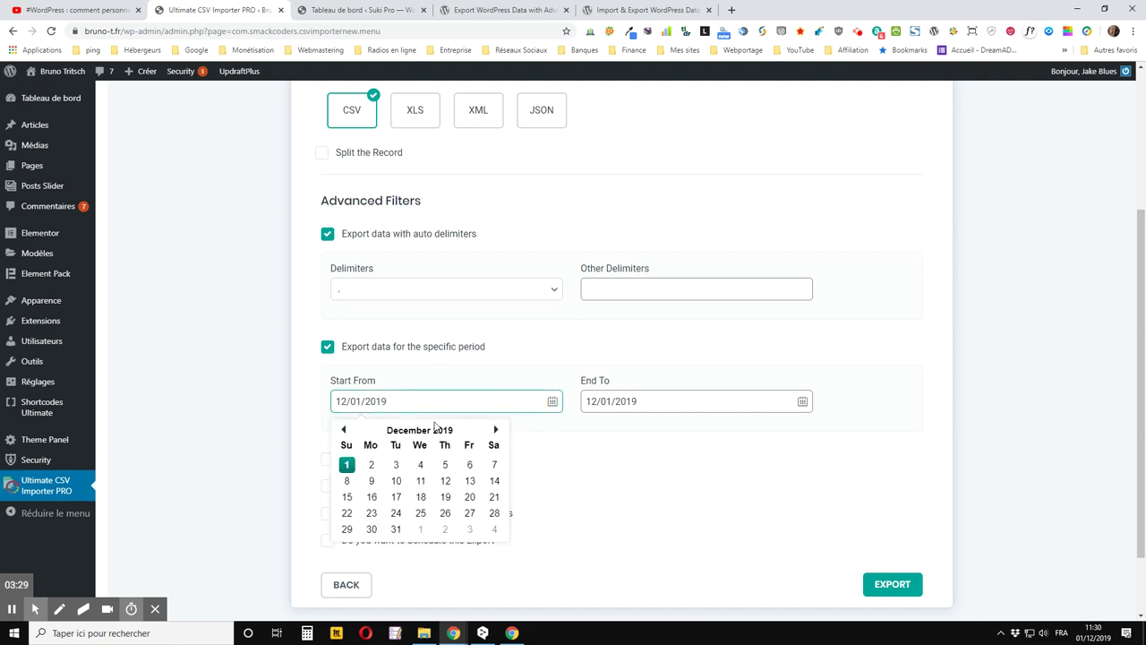
pyautogui.click(343, 430)
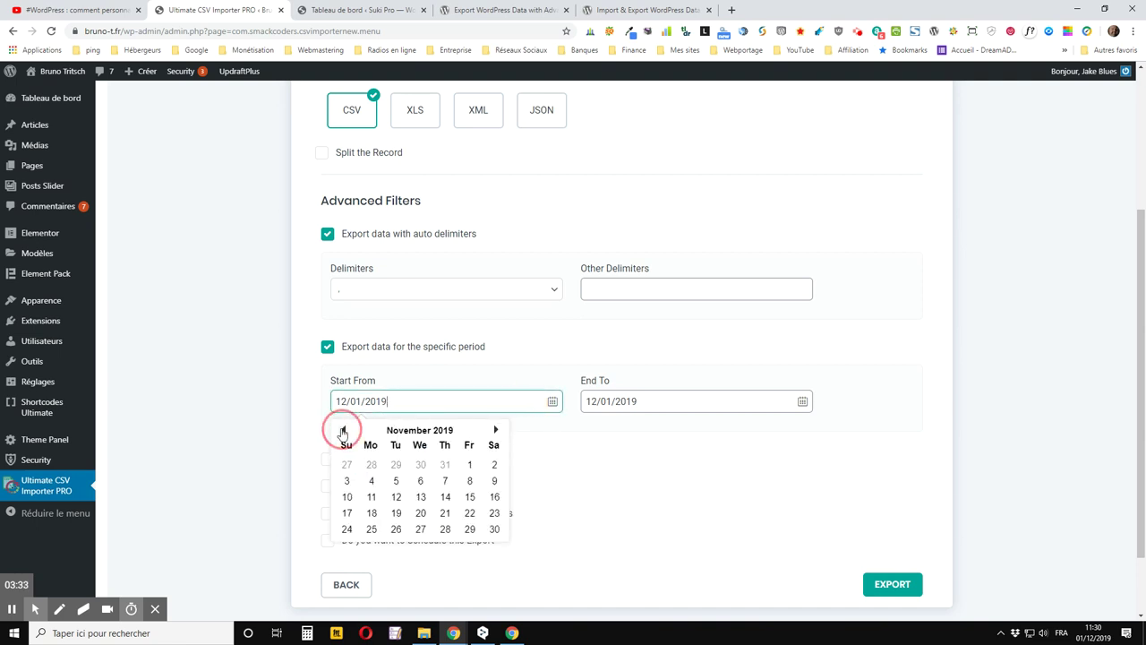
pyautogui.click(343, 430)
pyautogui.click(343, 430)
pyautogui.click(343, 429)
pyautogui.click(343, 429)
pyautogui.click(343, 430)
pyautogui.click(343, 430)
pyautogui.click(343, 430)
pyautogui.click(343, 429)
pyautogui.click(343, 430)
pyautogui.click(343, 429)
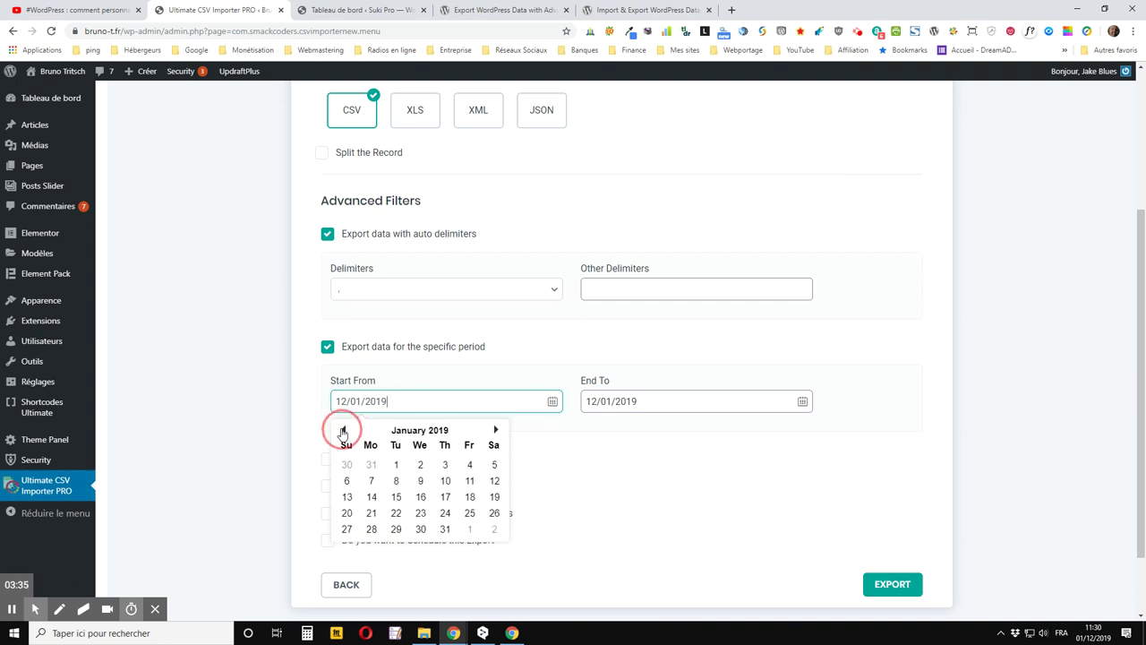
pyautogui.click(343, 430)
pyautogui.click(343, 429)
pyautogui.click(343, 429)
pyautogui.click(343, 430)
pyautogui.click(343, 430)
pyautogui.click(343, 430)
pyautogui.click(343, 430)
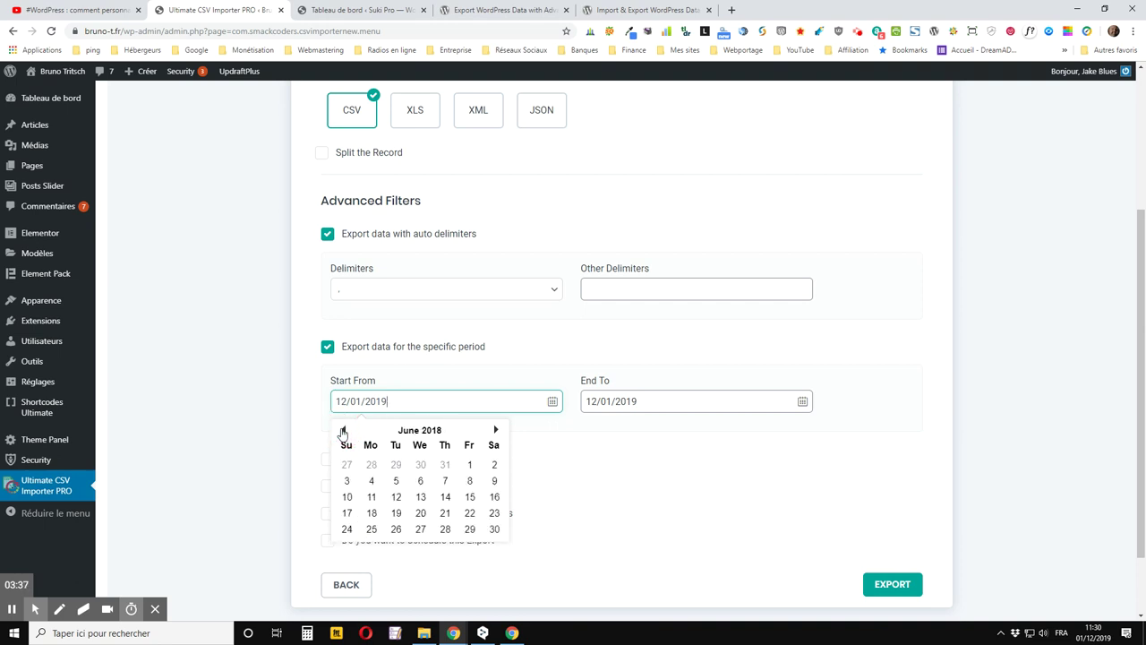
pyautogui.click(343, 430)
pyautogui.click(343, 430)
pyautogui.click(343, 430)
pyautogui.click(343, 430)
pyautogui.click(343, 430)
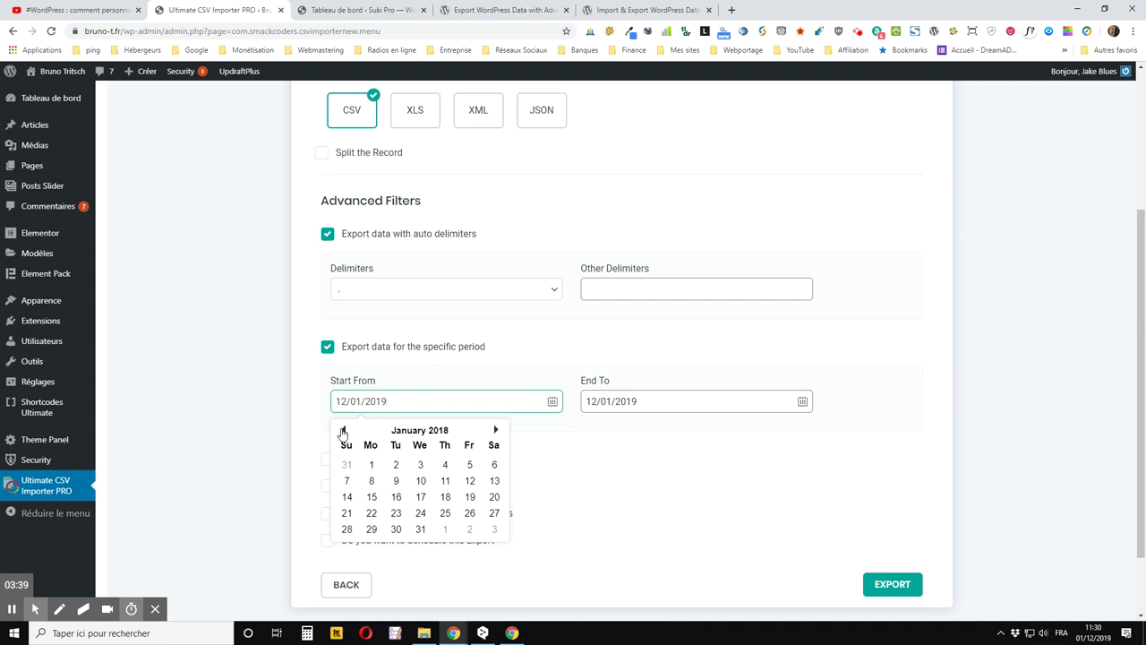
pyautogui.click(370, 463)
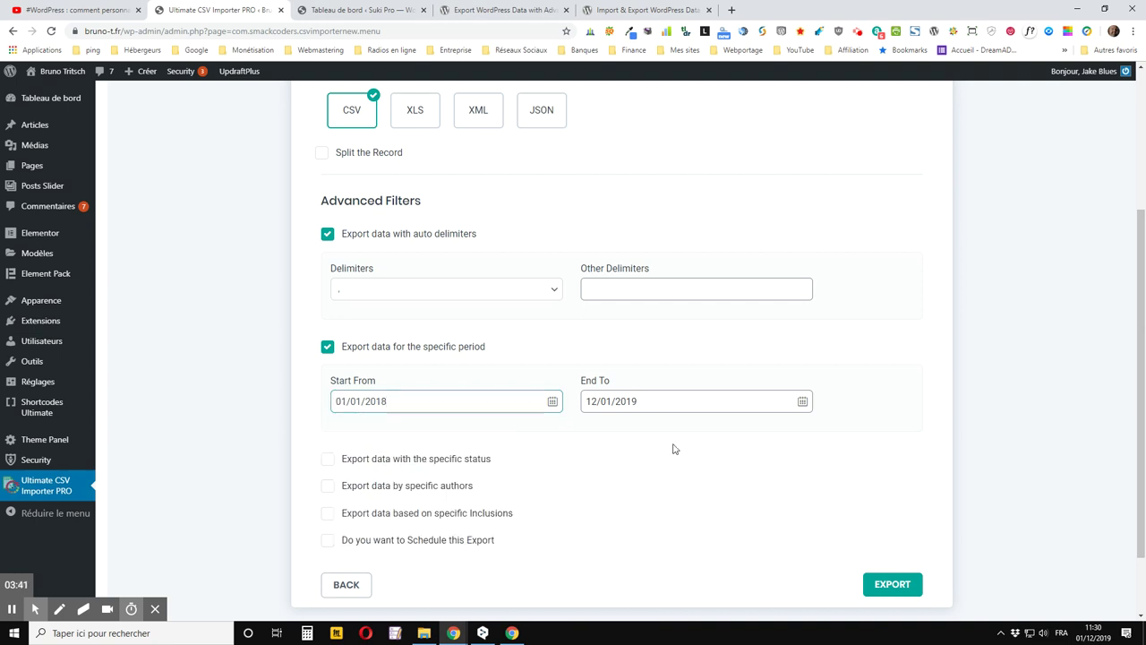
# Step: Set the export period's end date to 12/31/2018 and turn the period filter off again
pyautogui.click(802, 403)
pyautogui.click(796, 403)
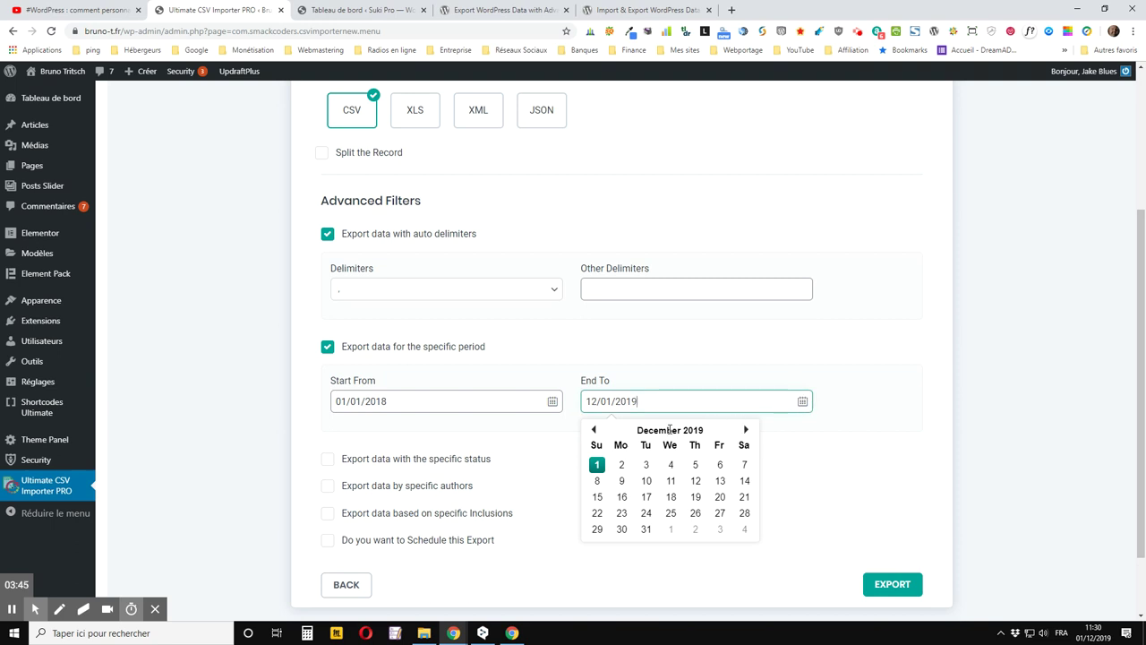
pyautogui.click(593, 430)
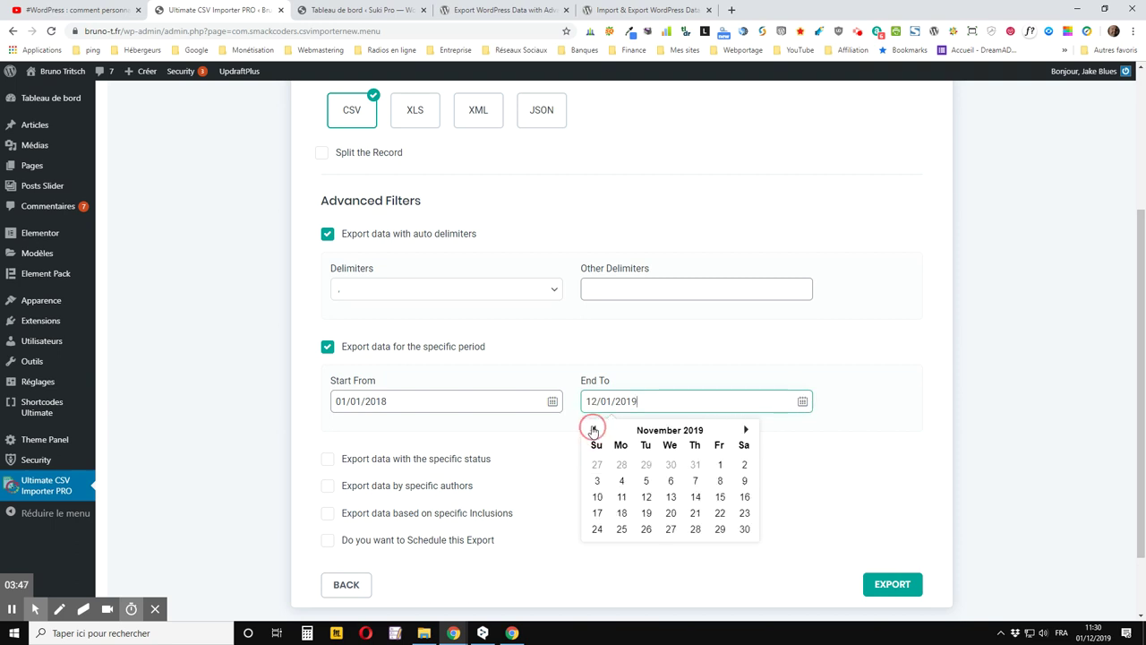
pyautogui.doubleClick(592, 430)
pyautogui.doubleClick(593, 429)
pyautogui.doubleClick(593, 430)
pyautogui.doubleClick(593, 429)
pyautogui.doubleClick(593, 430)
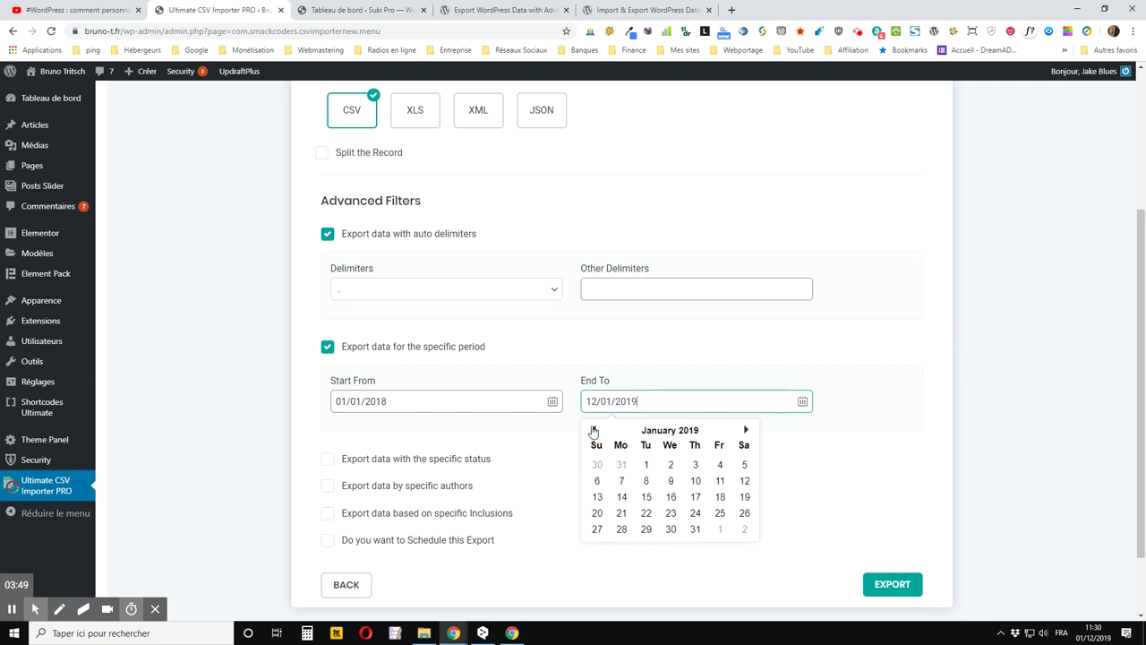
pyautogui.click(593, 430)
pyautogui.click(593, 430)
pyautogui.click(748, 432)
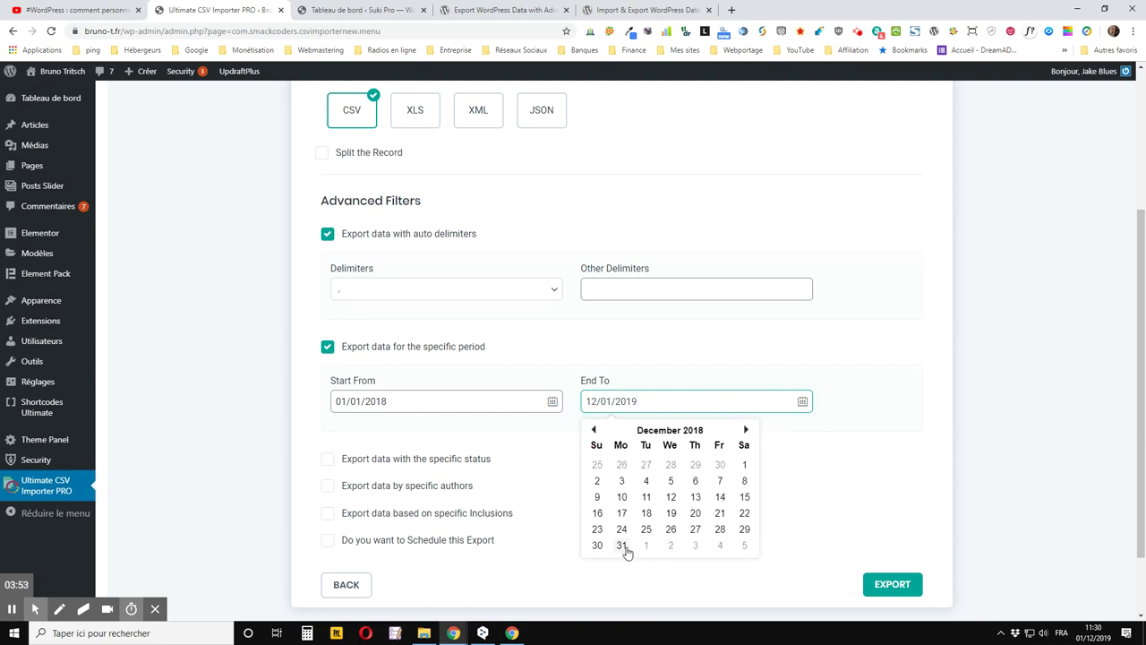
pyautogui.click(622, 545)
pyautogui.scroll(-1, 744, 361)
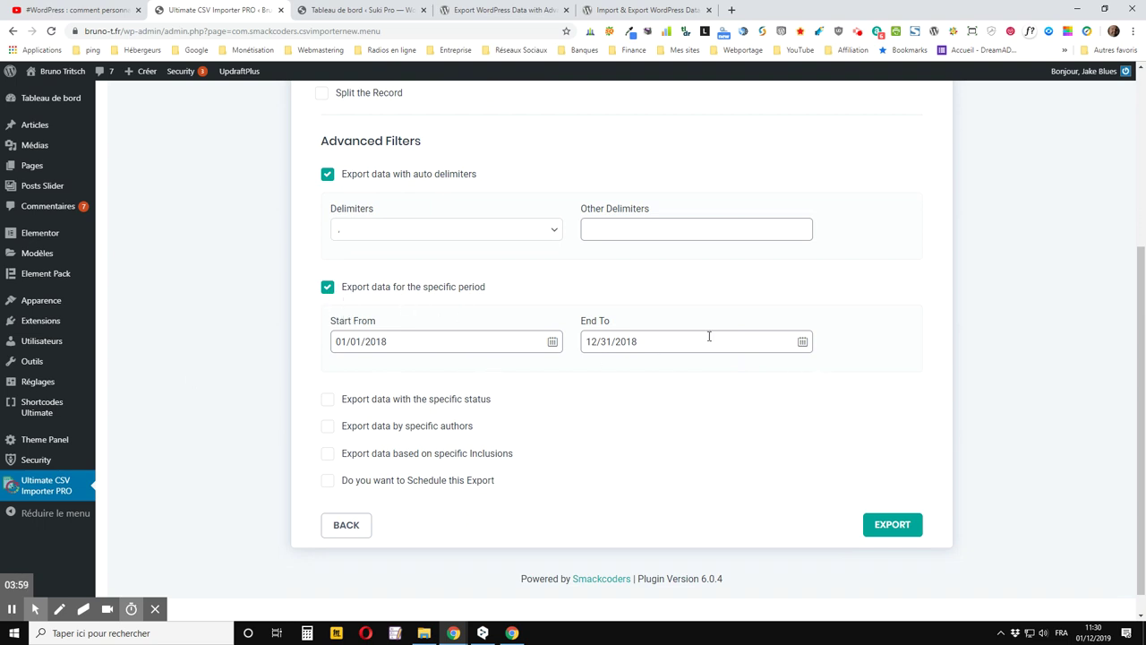
pyautogui.click(327, 287)
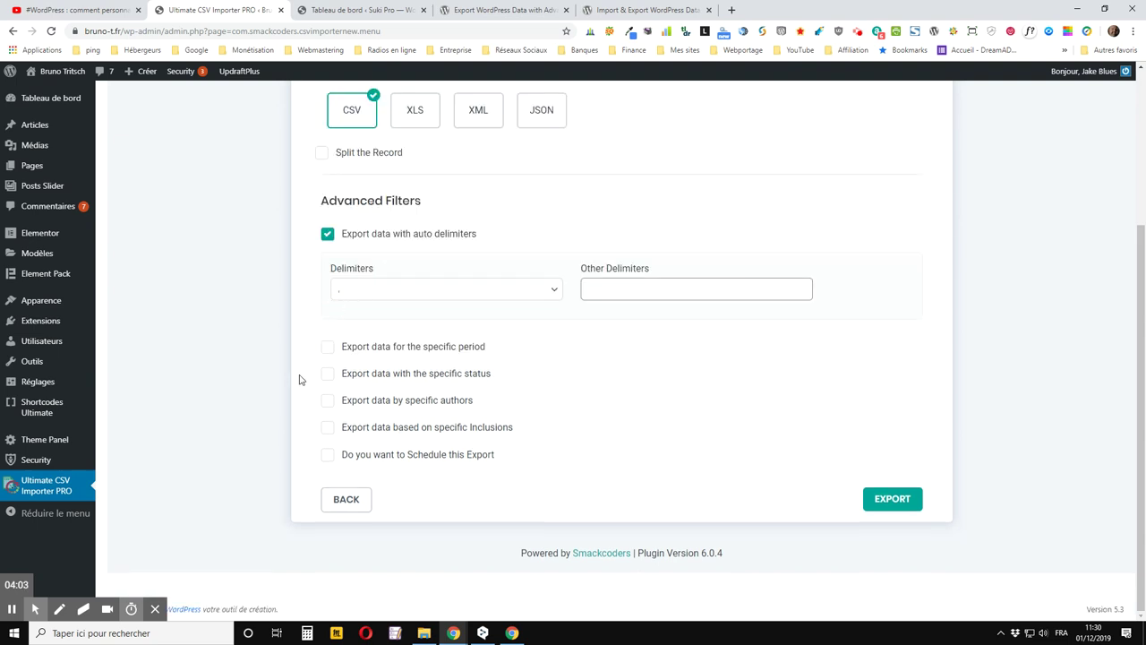
# Step: Limit the export to posts with a specific status and select Draft
pyautogui.click(328, 373)
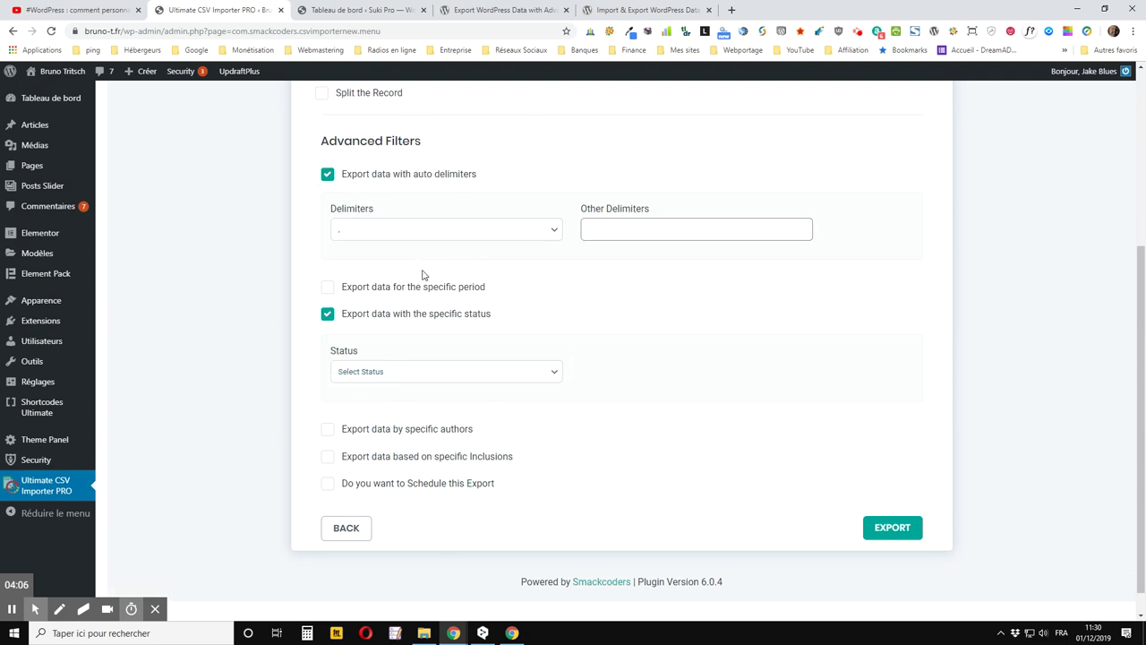
pyautogui.click(422, 372)
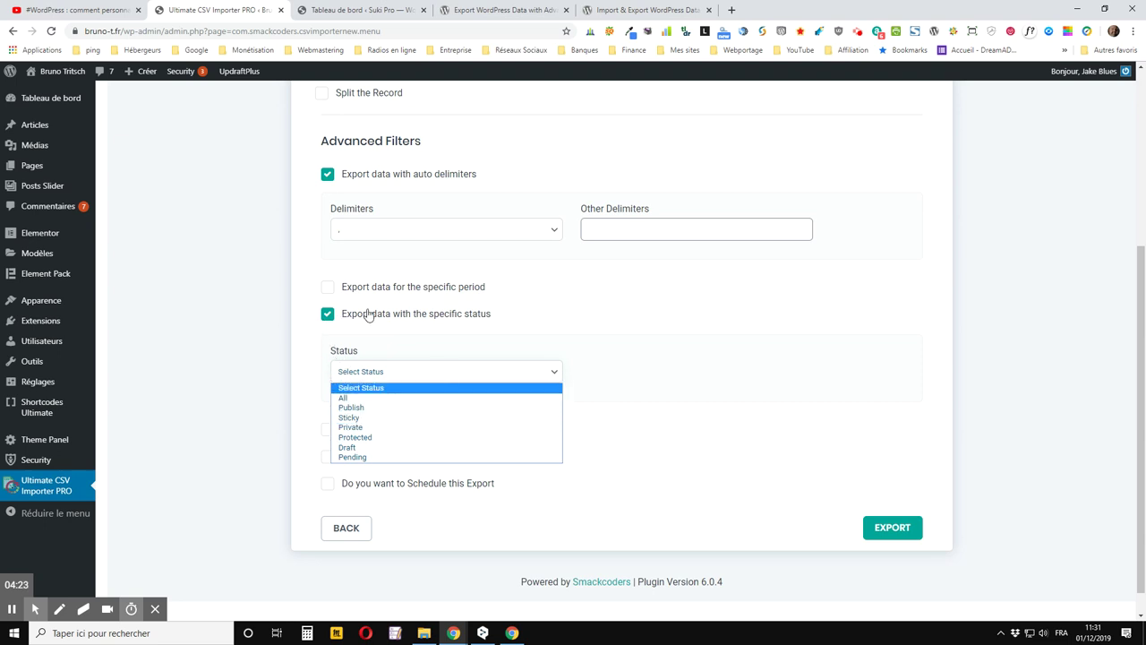
pyautogui.click(358, 447)
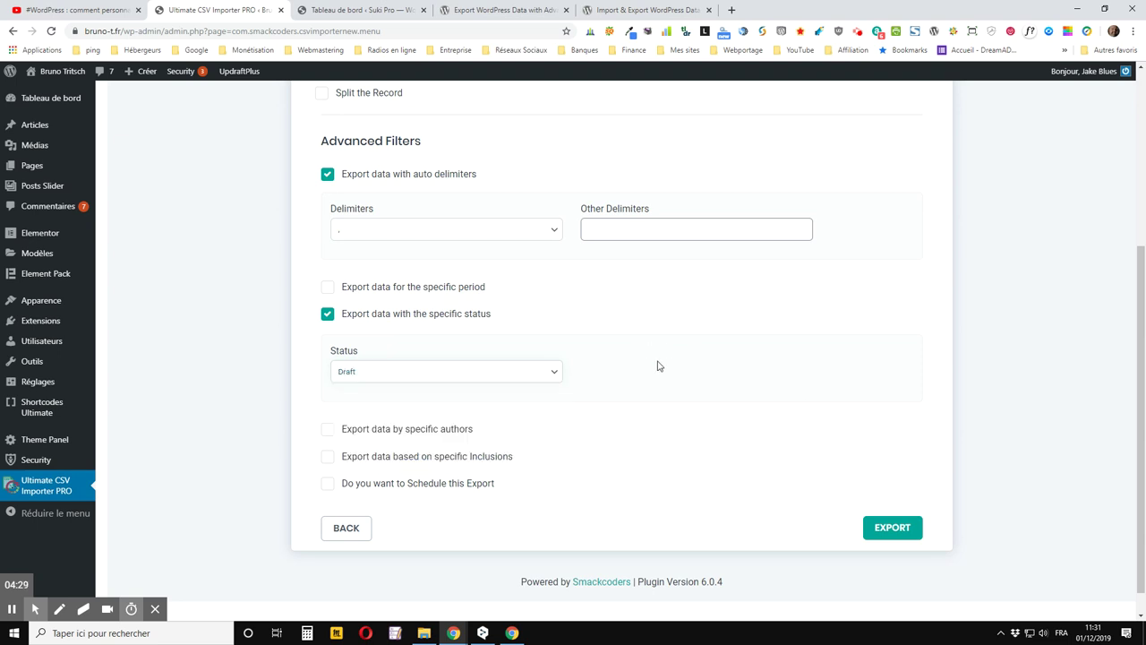
pyautogui.scroll(-1, 506, 419)
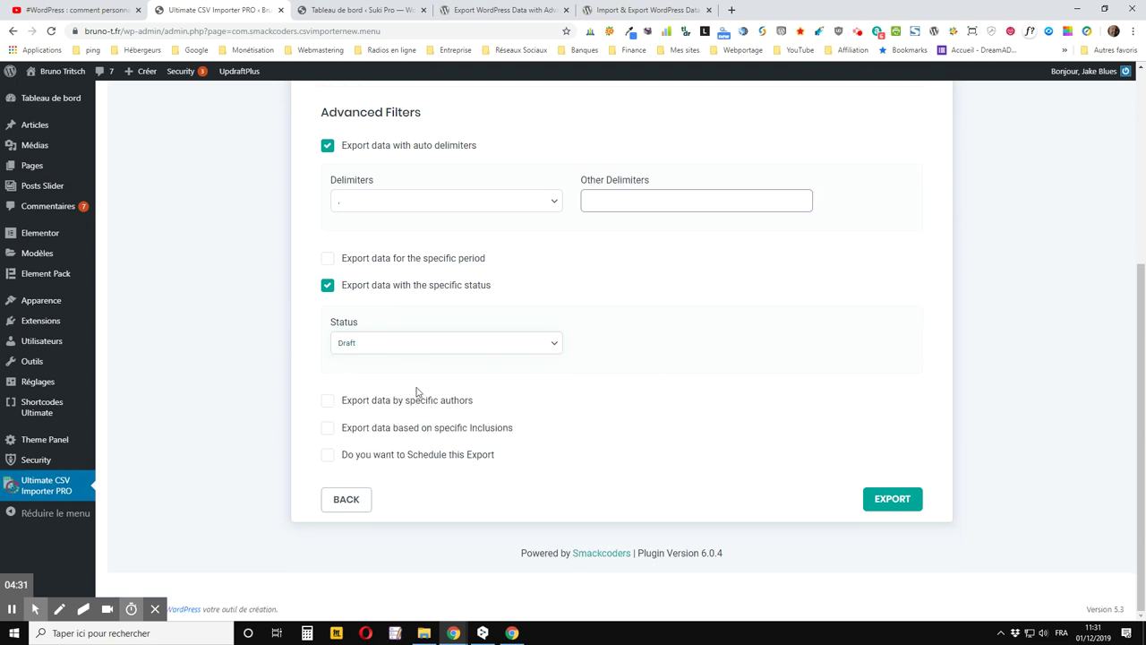
# Step: Limit the export to posts by specific authors and select the first author offered
pyautogui.click(328, 402)
pyautogui.scroll(-1, 632, 420)
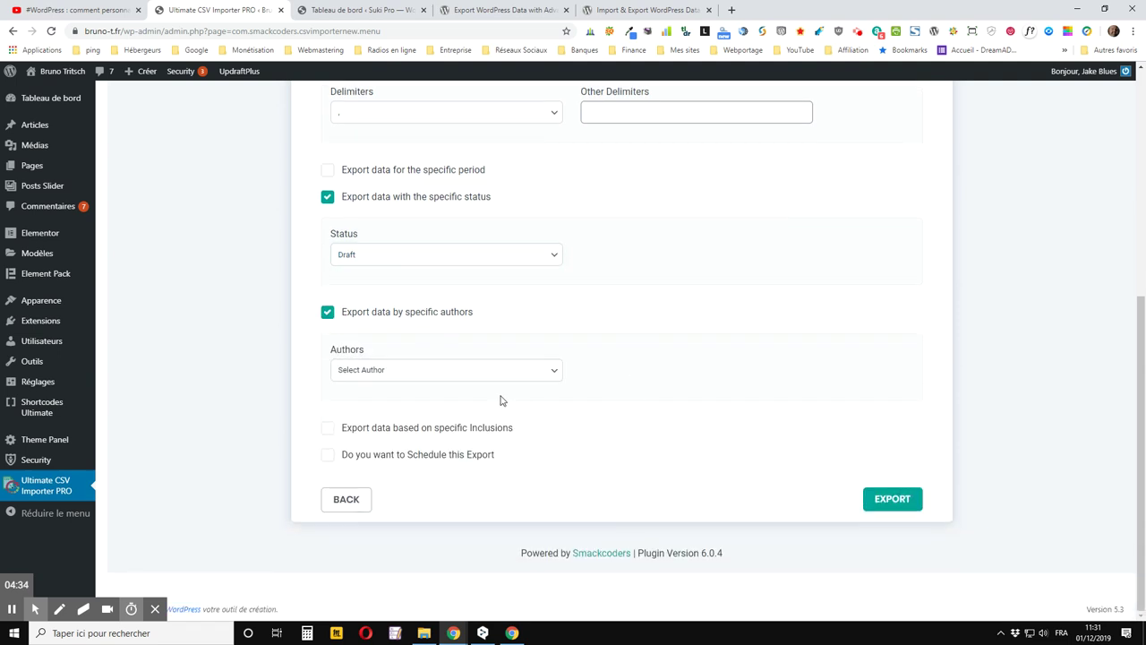
pyautogui.click(448, 374)
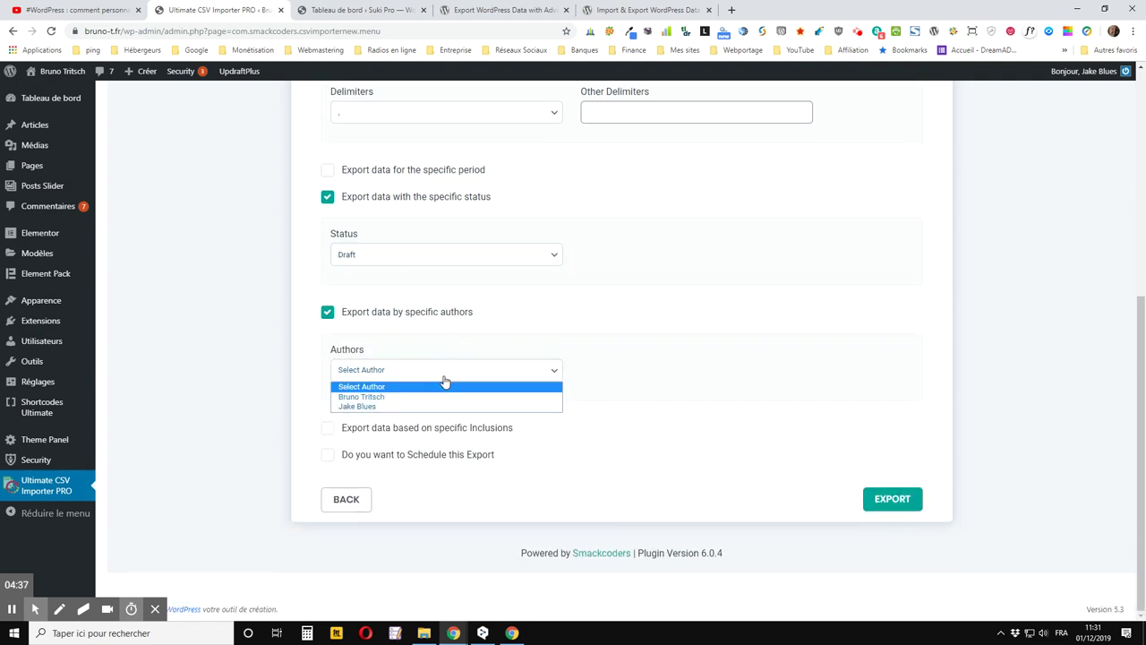
pyautogui.click(364, 400)
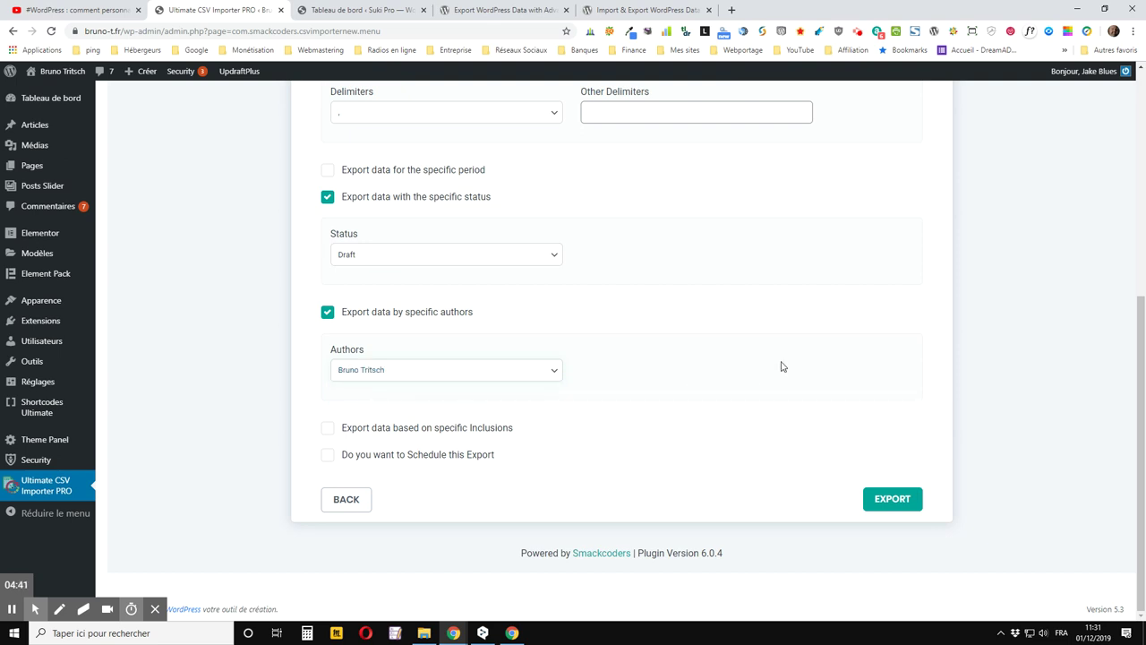
# Step: Enable the specific inclusions filter to examine the selectable WordPress fields, and turn the filter off again
pyautogui.click(327, 429)
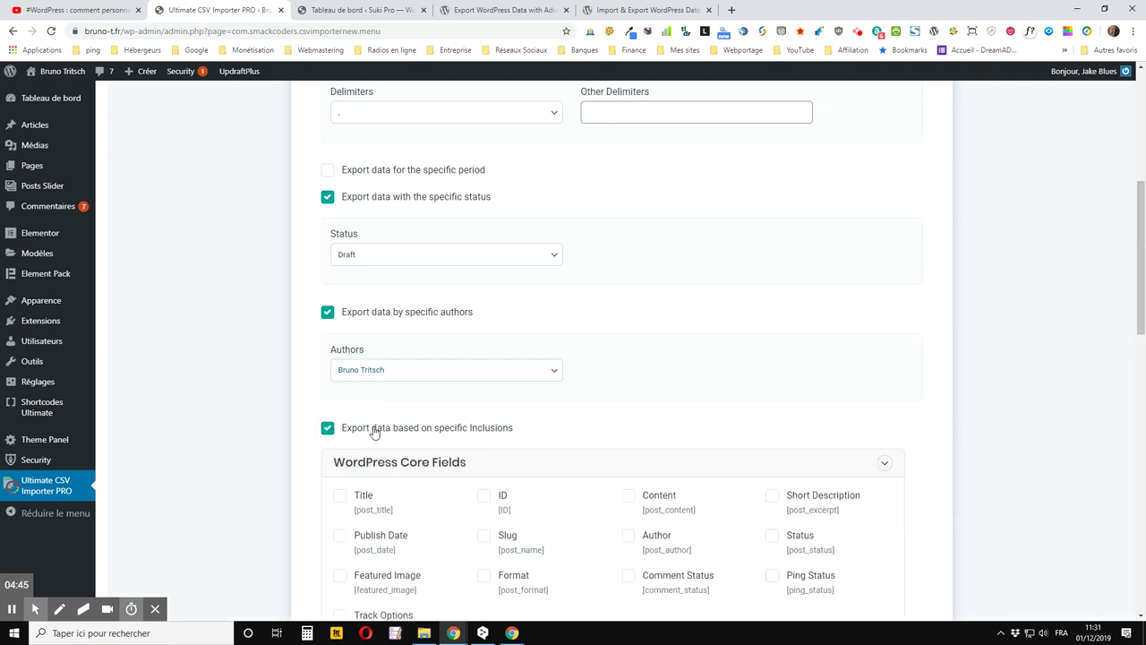
pyautogui.scroll(-3, 992, 373)
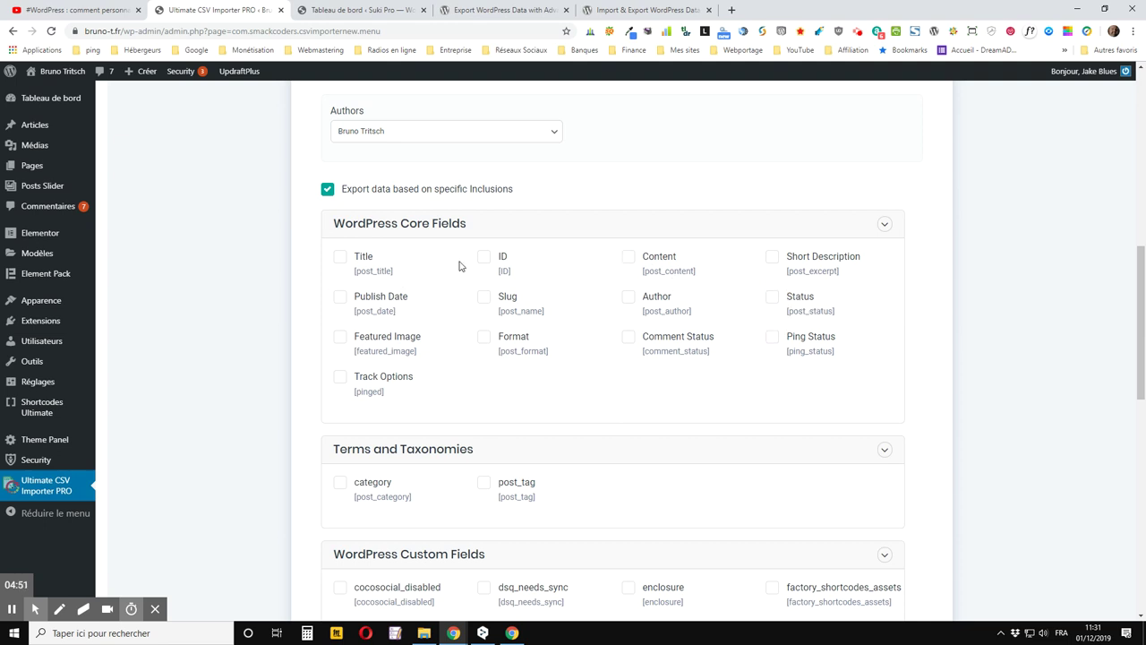
pyautogui.click(328, 191)
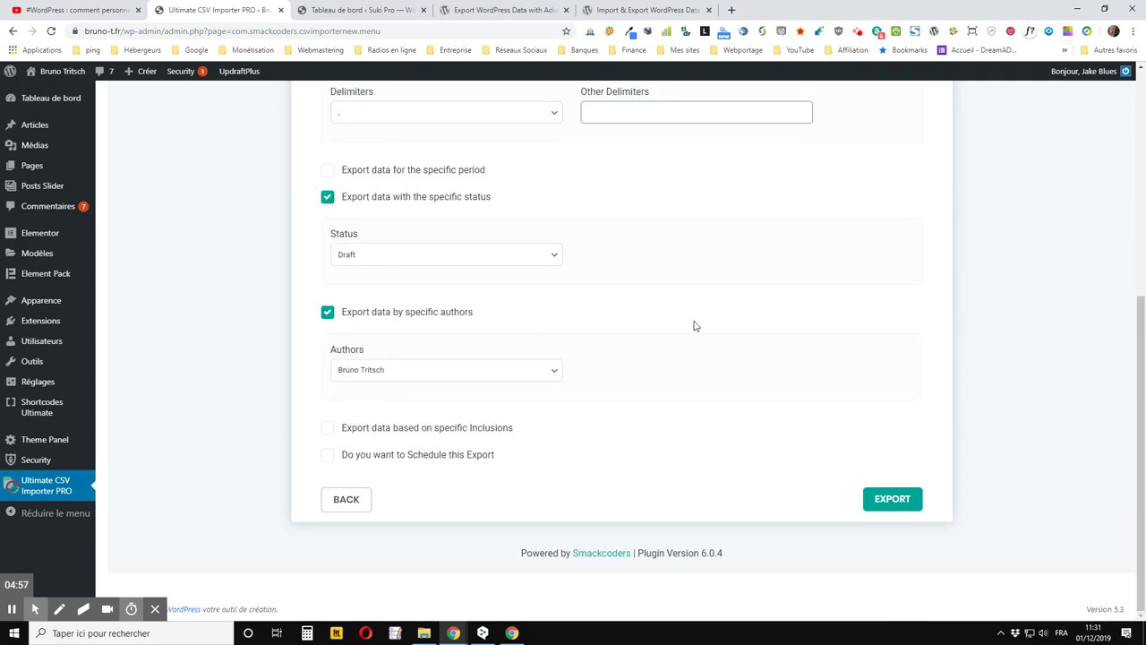
# Step: Enable export scheduling to examine its schedule details and host settings, and turn scheduling off again
pyautogui.click(327, 454)
pyautogui.scroll(-3, 818, 402)
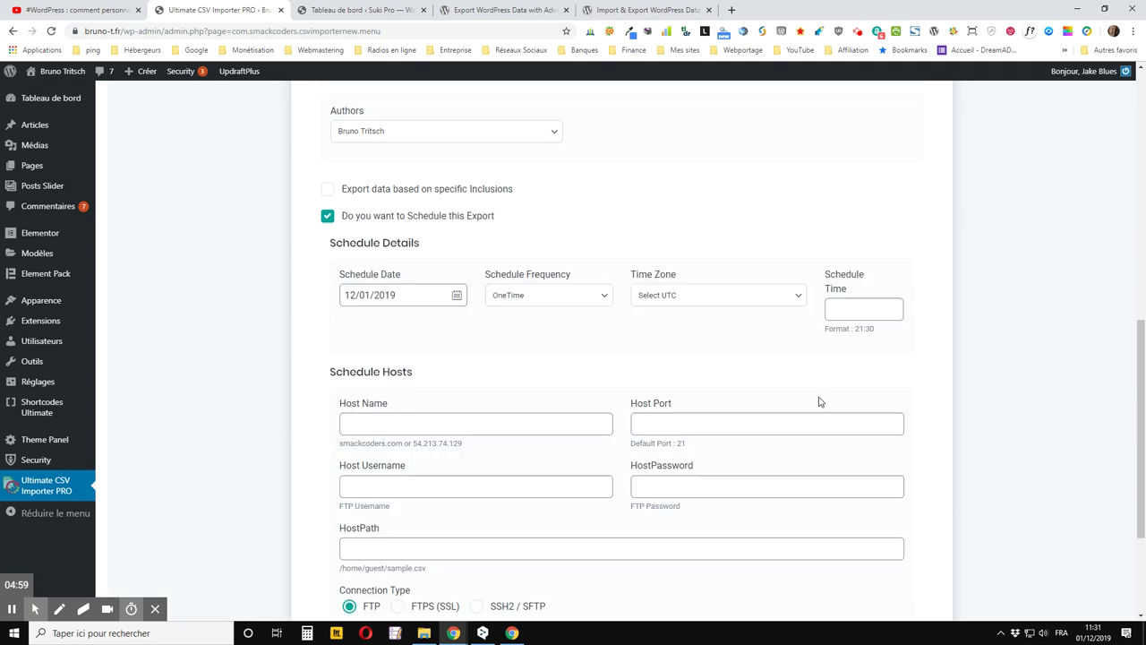
pyautogui.scroll(-1, 817, 392)
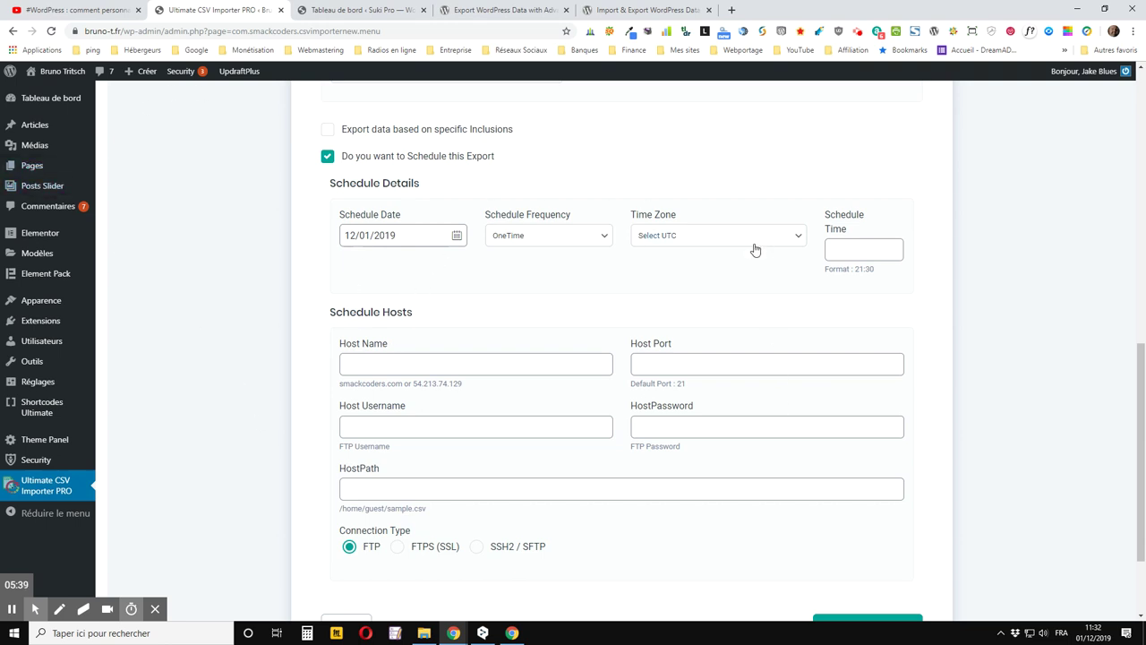
pyautogui.scroll(-1, 371, 392)
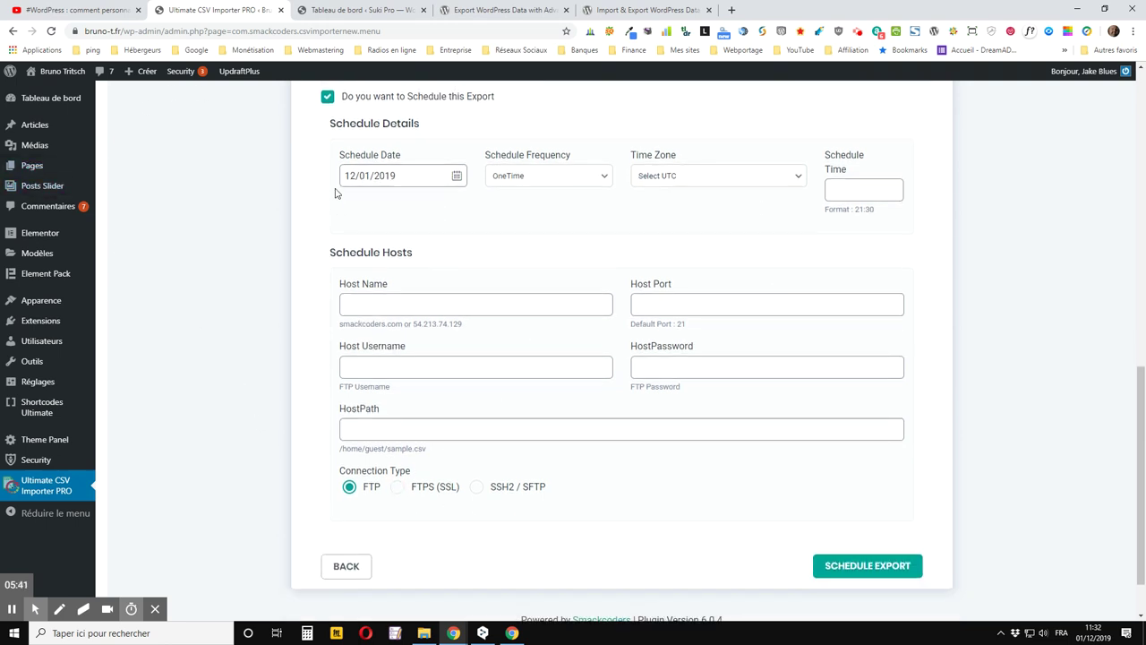
pyautogui.click(328, 96)
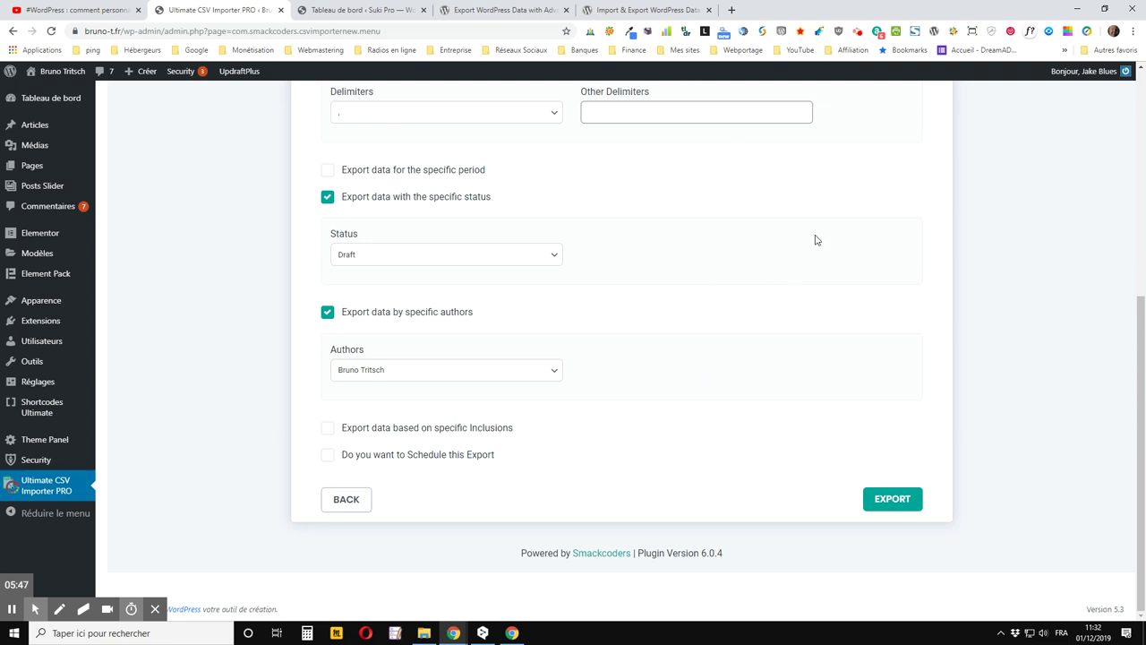
# Step: Run the export and download the resulting CSV file as posts into the Dropbox folder "A supprimer"
pyautogui.click(892, 504)
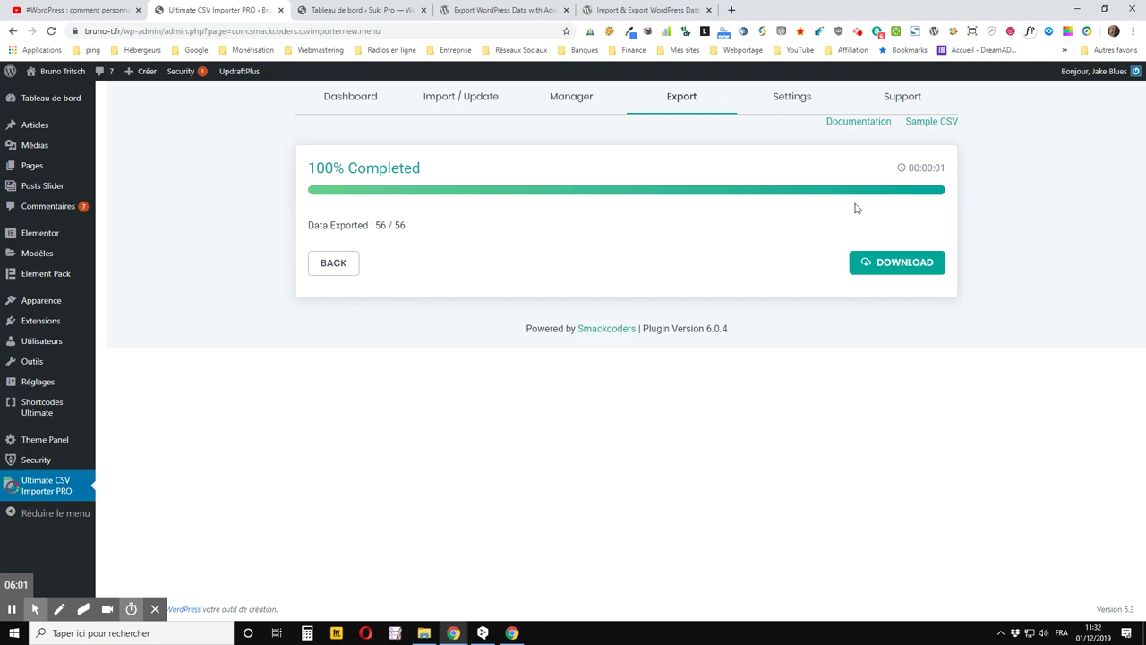
pyautogui.click(895, 264)
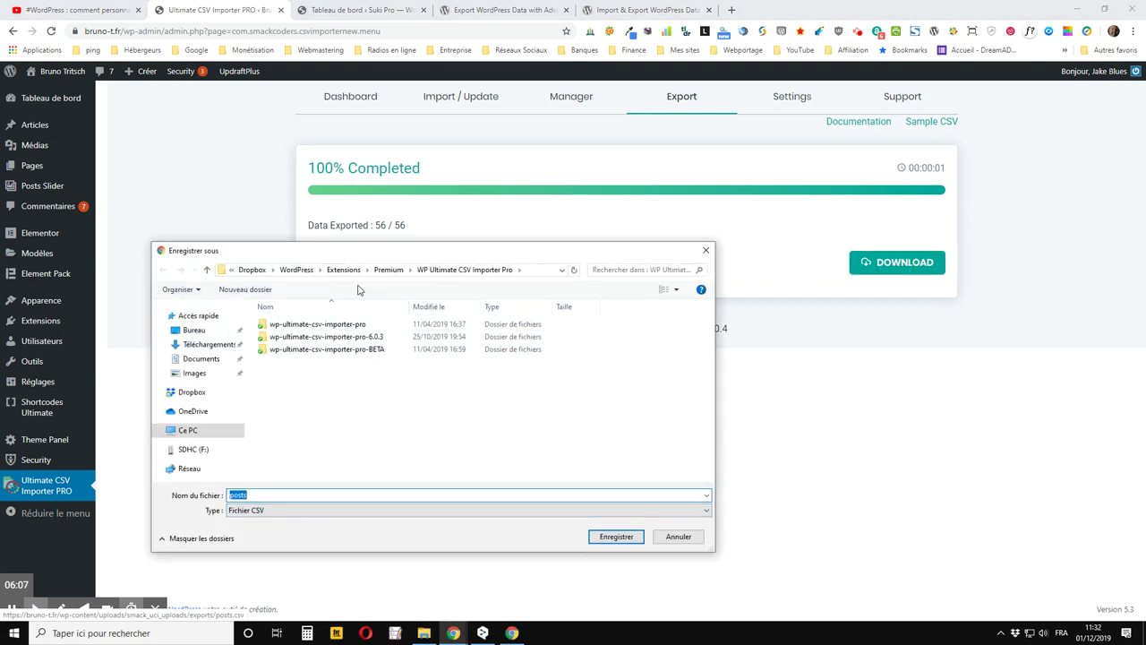
pyautogui.click(254, 270)
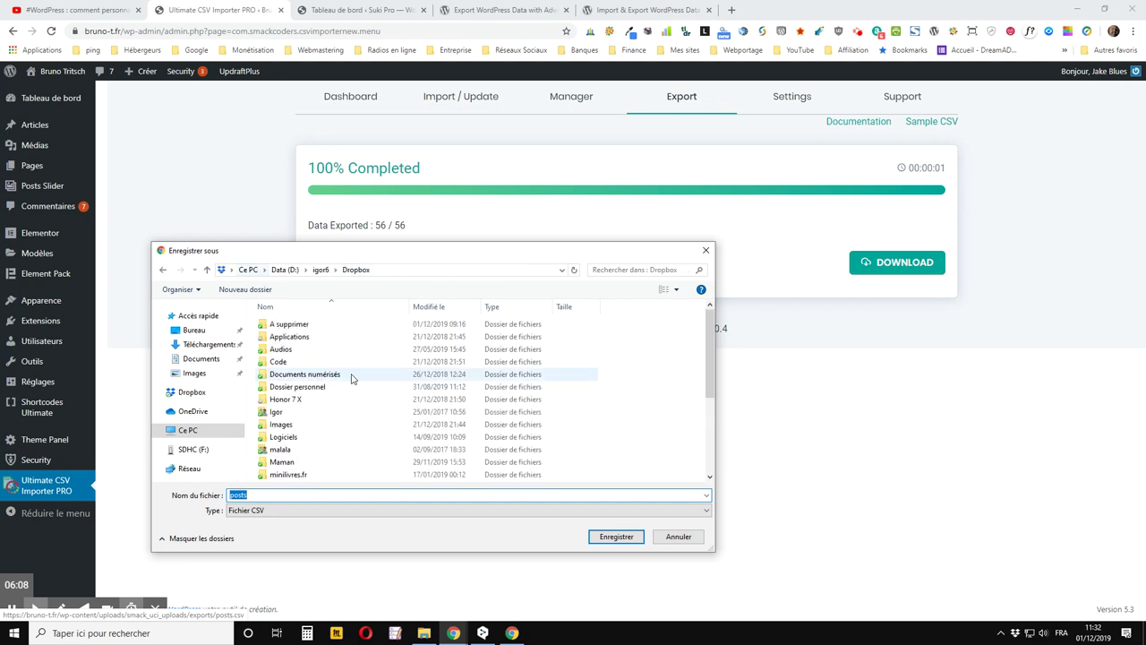
pyautogui.doubleClick(336, 326)
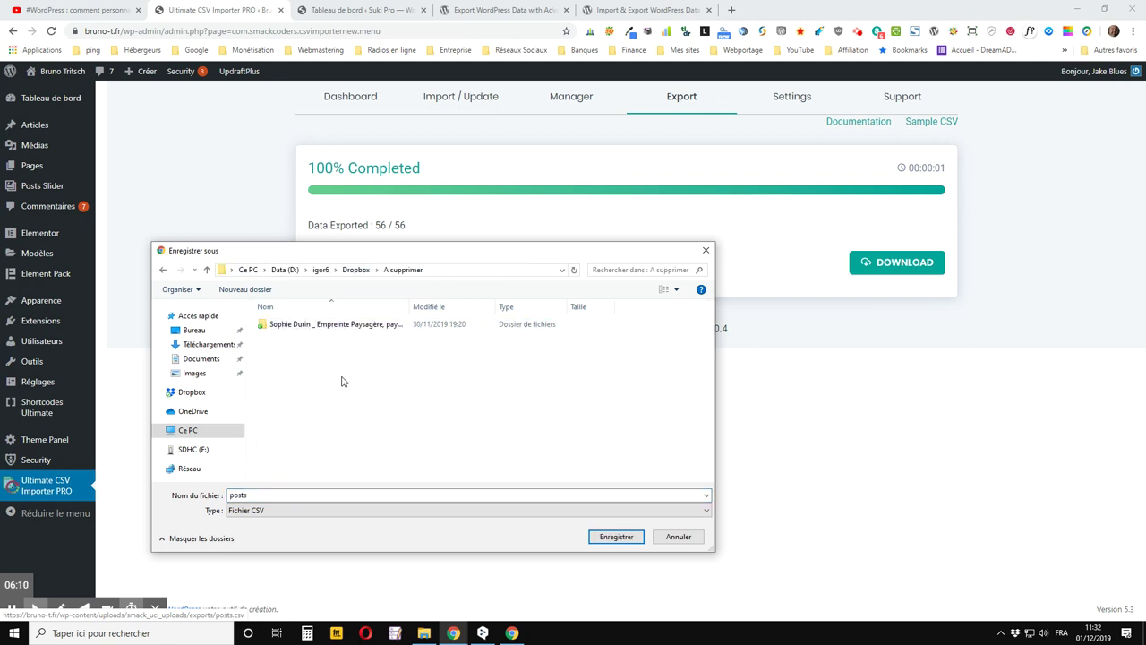
pyautogui.click(616, 537)
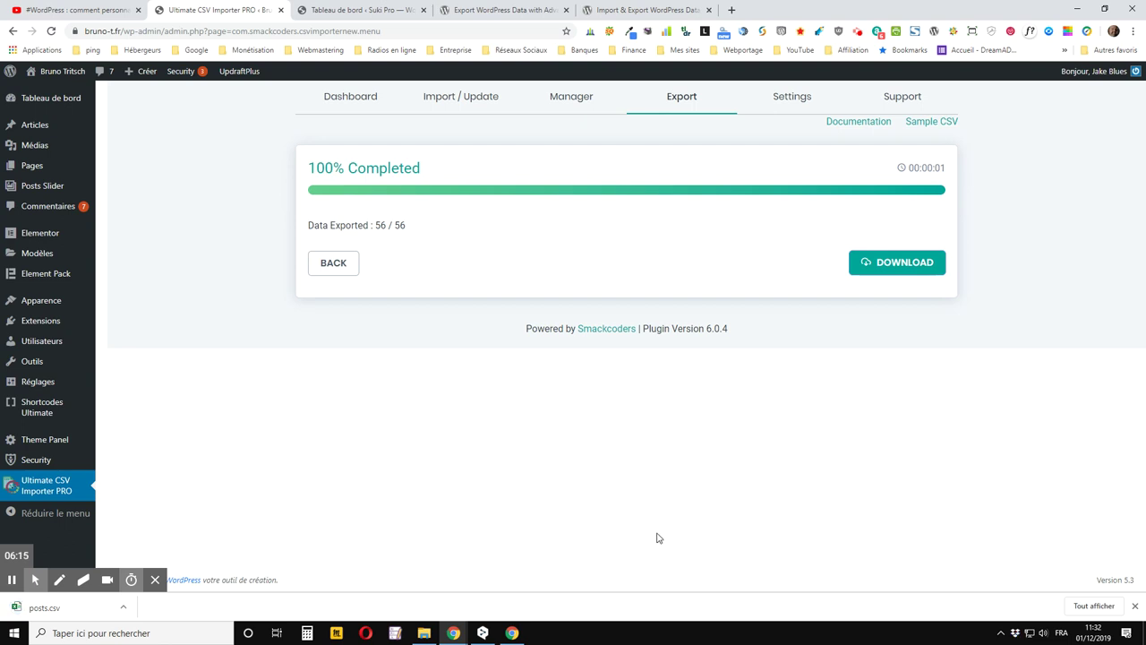
# Step: Open Ultimate CSV Importer PRO on the Suki Pro site and copy the exported file's download link from the source site
pyautogui.click(385, 9)
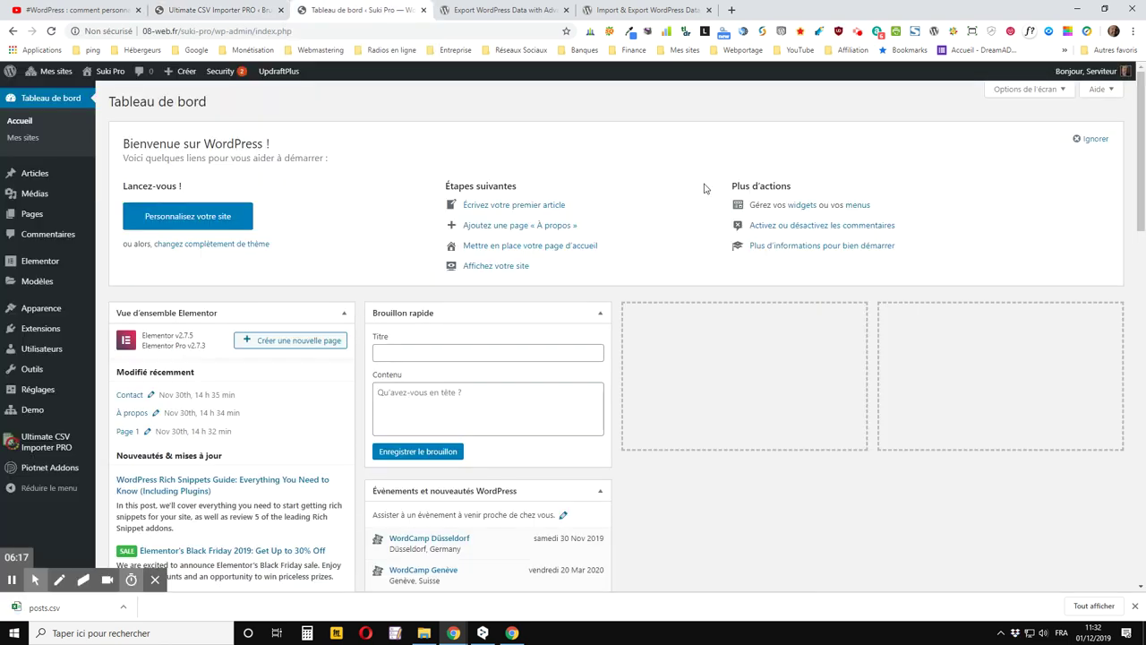
pyautogui.click(25, 448)
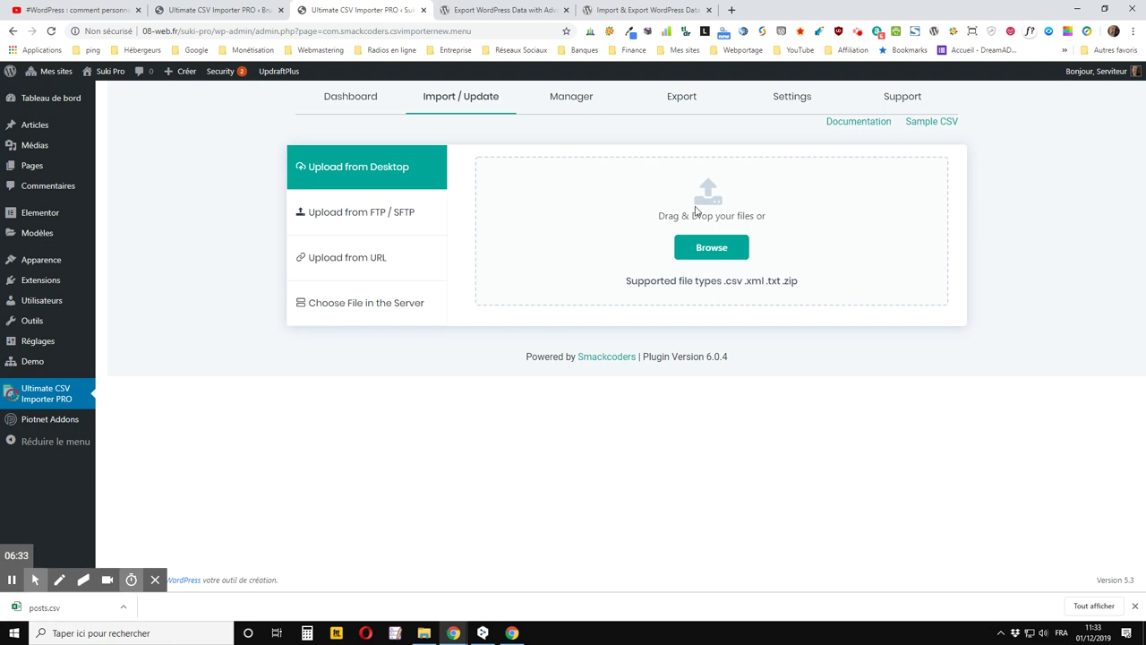
pyautogui.click(237, 8)
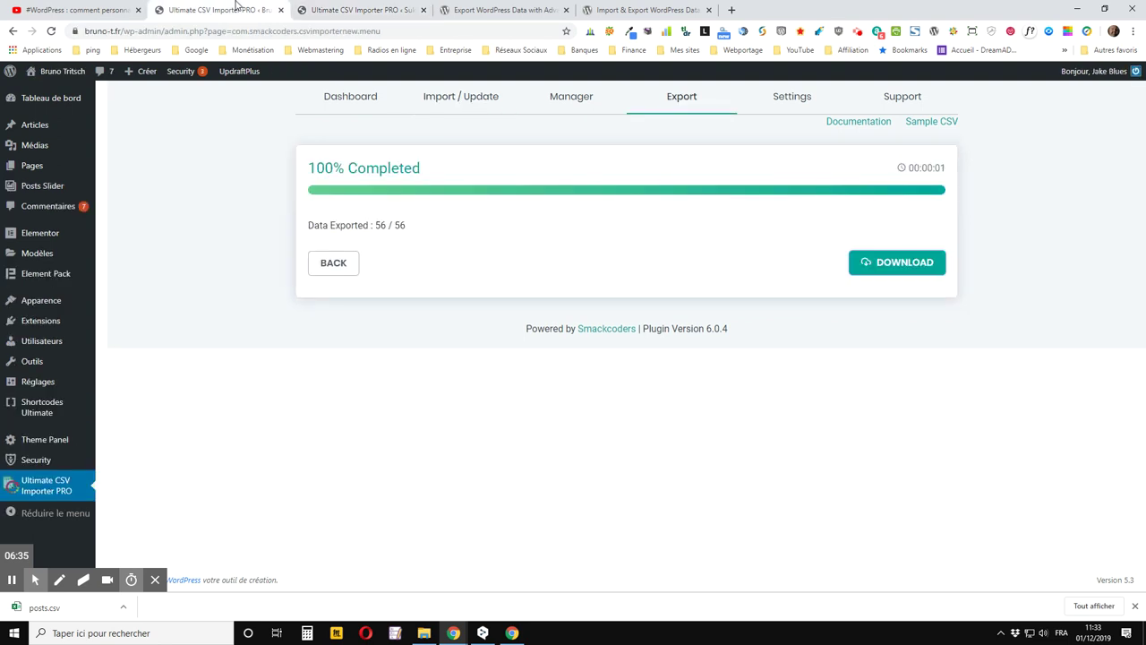
pyautogui.rightClick(901, 270)
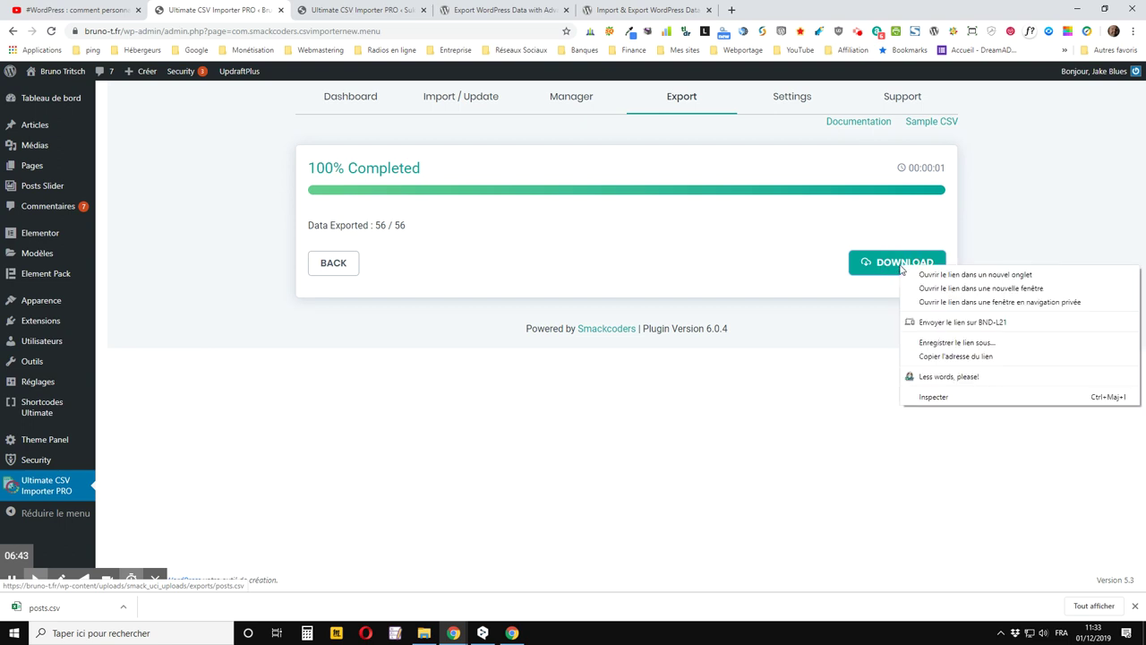
pyautogui.click(932, 356)
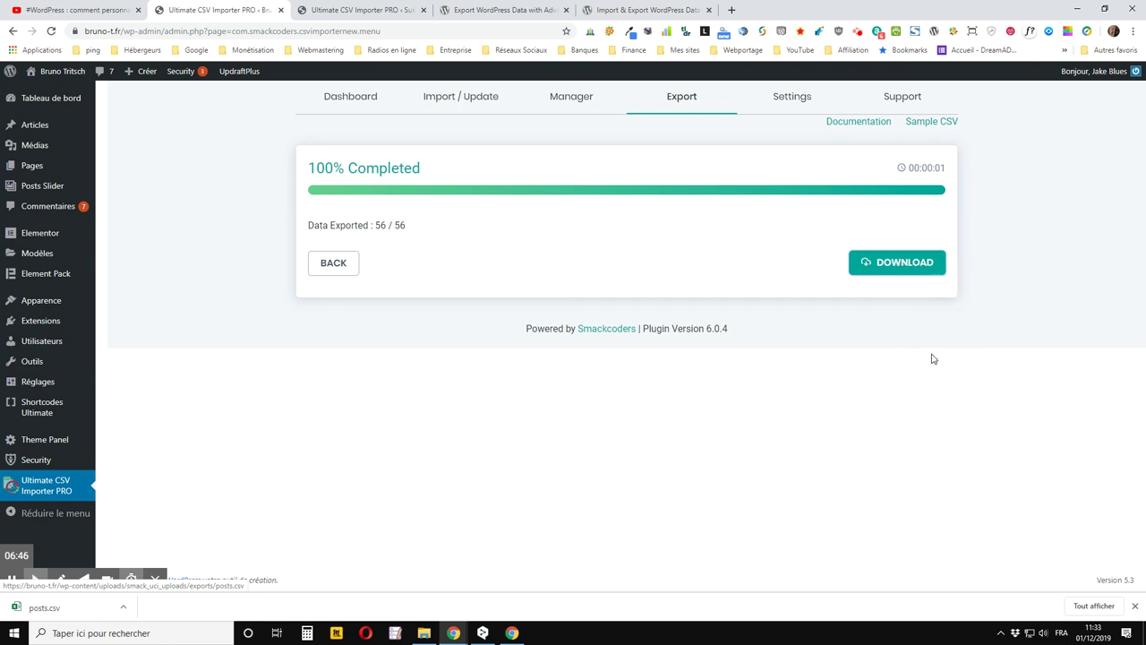
# Step: On the Suki Pro site, upload the import file from a URL using the copied link to posts.csv
pyautogui.click(391, 10)
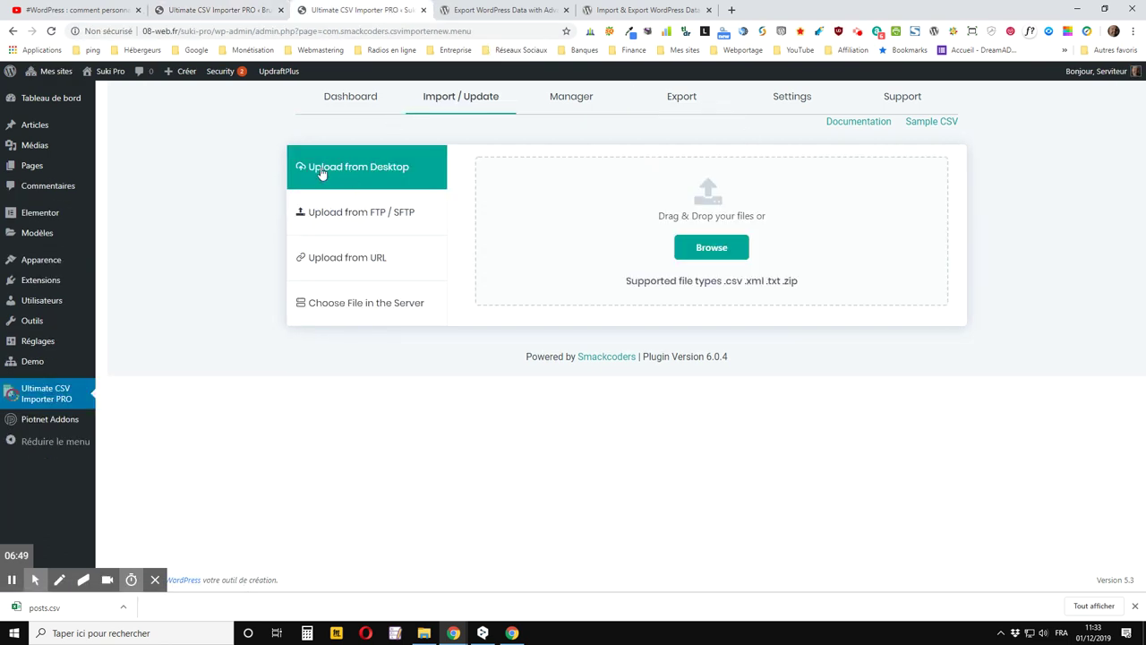
pyautogui.click(322, 267)
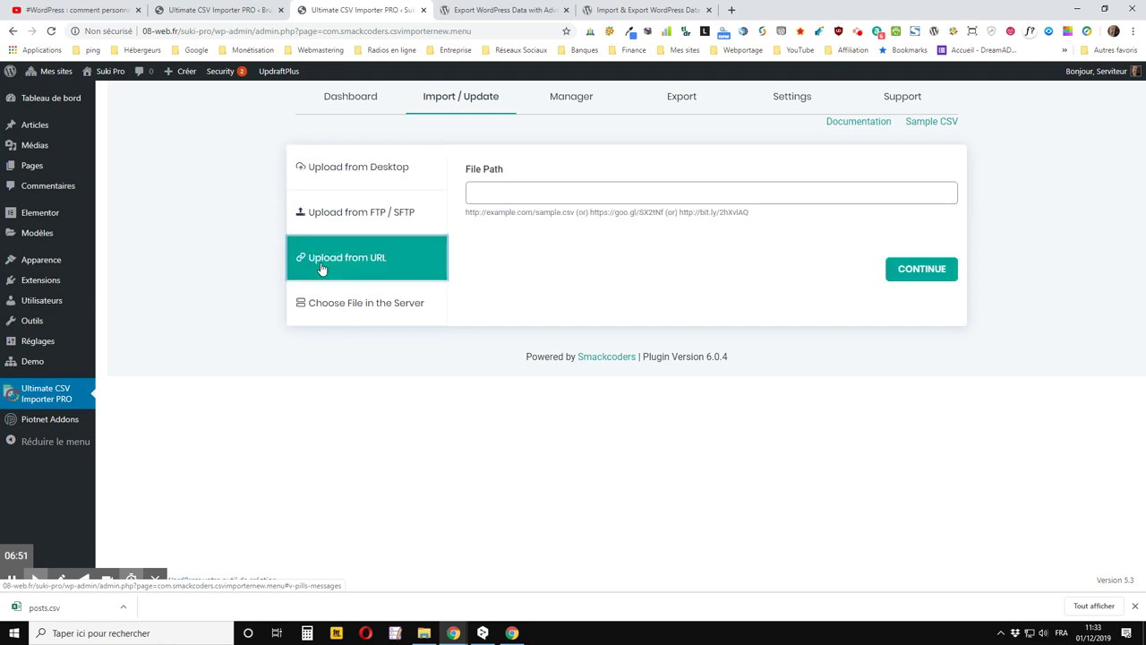
pyautogui.rightClick(509, 190)
pyautogui.click(541, 281)
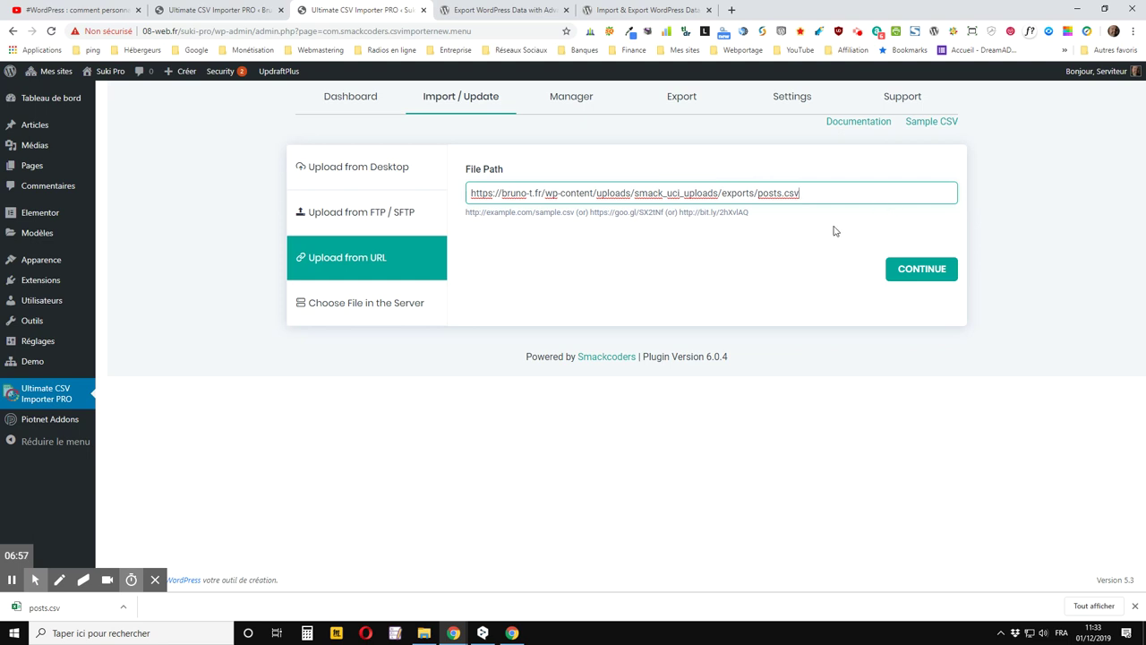
pyautogui.click(206, 11)
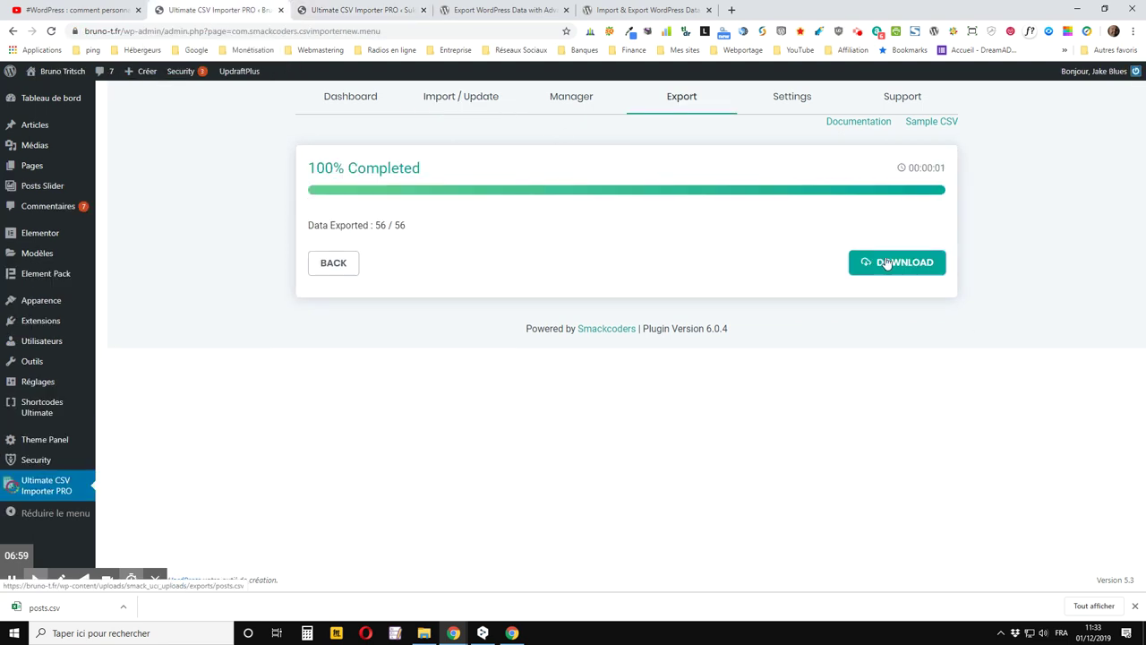
pyautogui.click(363, 10)
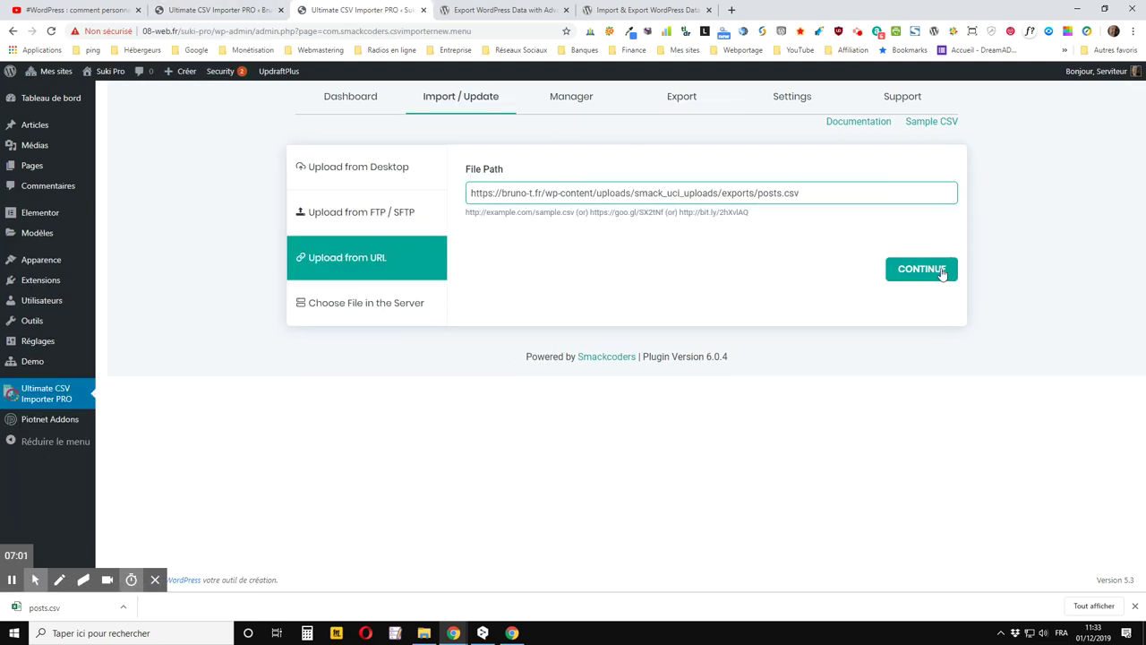
pyautogui.click(941, 275)
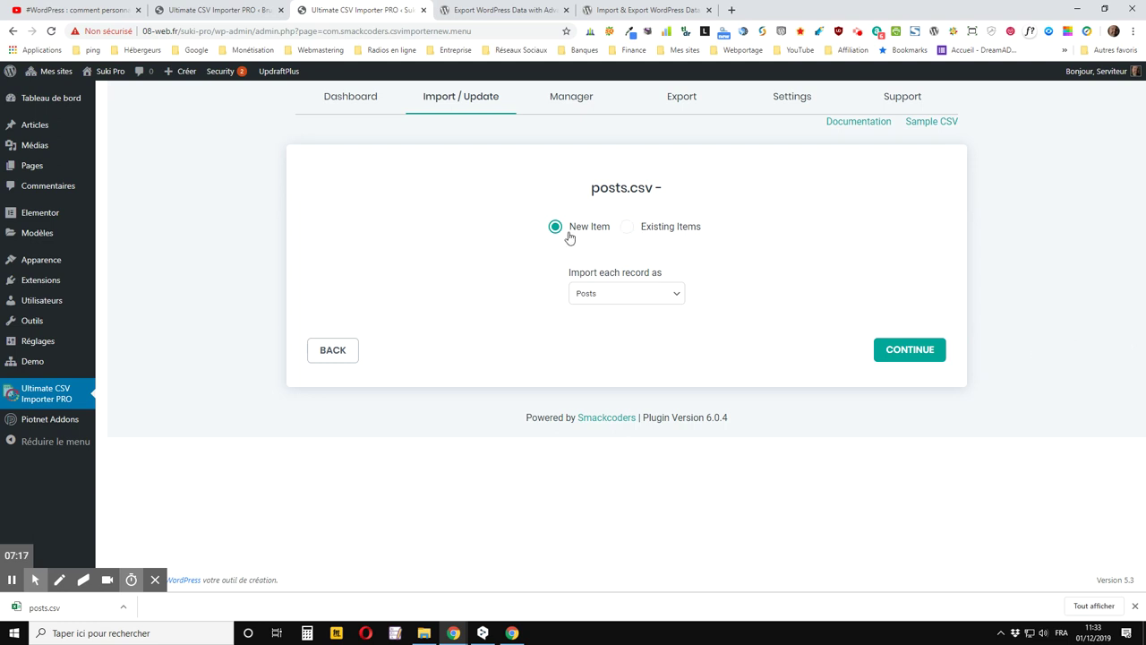
# Step: Review the available record types, keep importing posts.csv as new items of type Posts, and proceed to field mapping
pyautogui.click(655, 294)
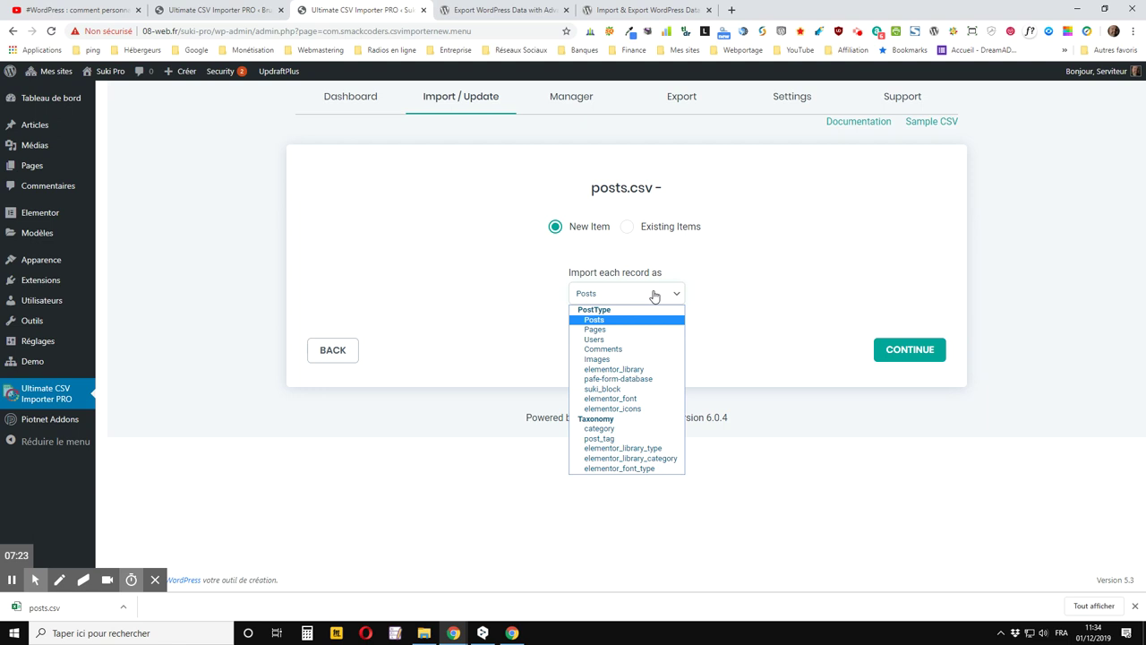
pyautogui.click(654, 294)
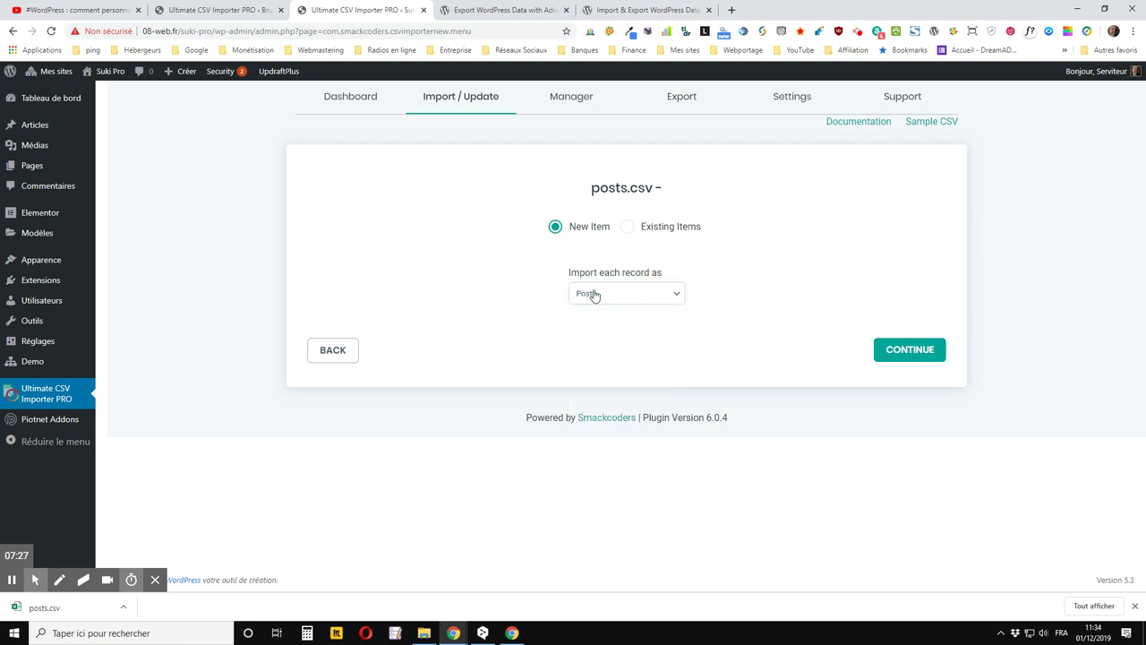
pyautogui.click(625, 298)
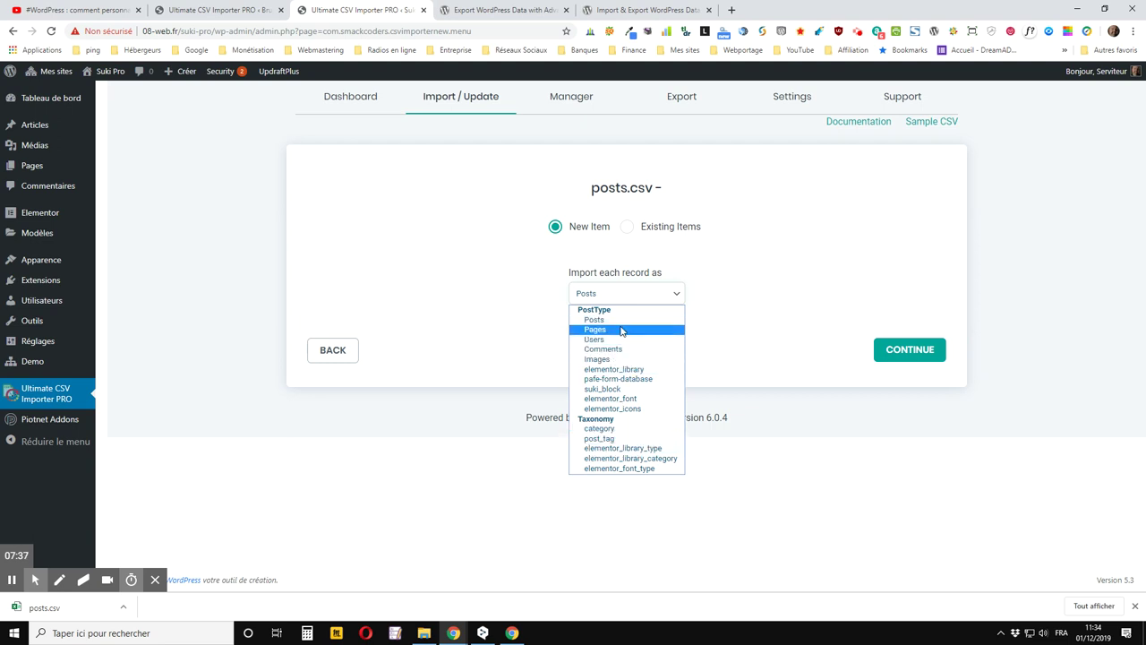
pyautogui.click(775, 300)
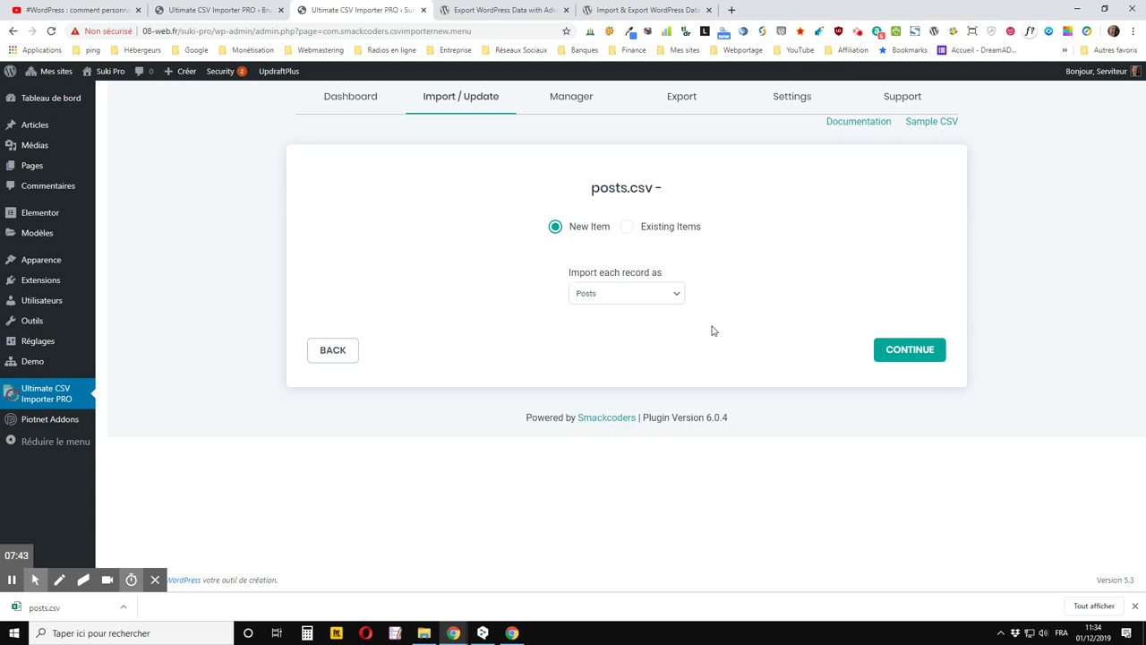
pyautogui.click(910, 350)
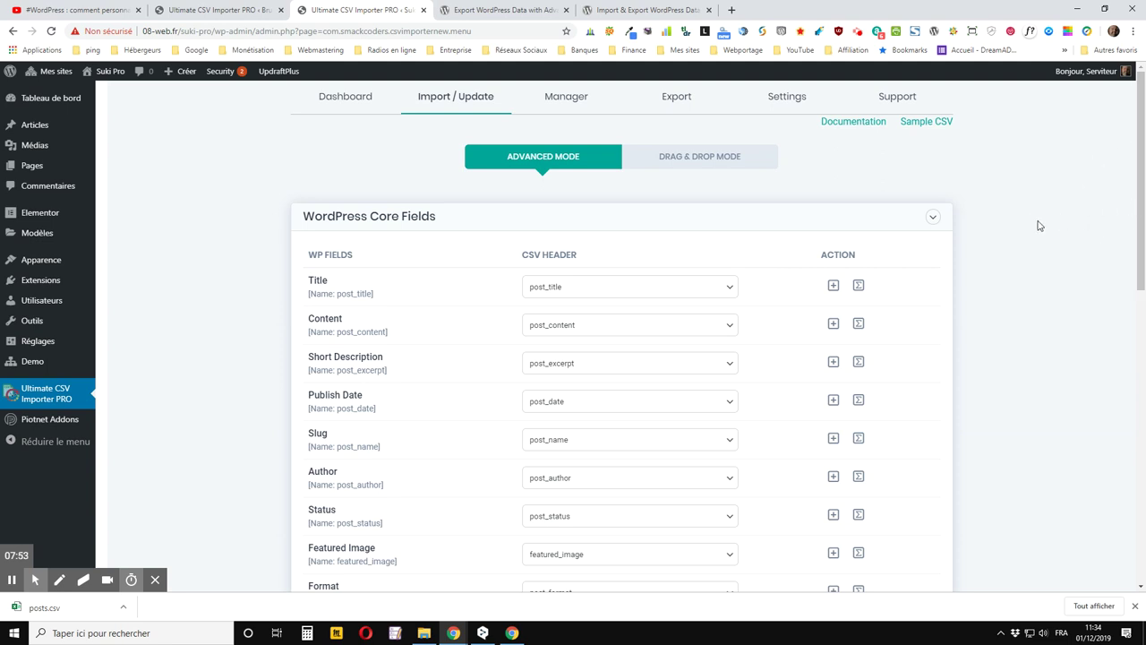
# Step: Examine how the WordPress core fields are mapped to the CSV headers in Advanced Mode and which further field groups exist
pyautogui.moveTo(1135, 195); pyautogui.dragTo(1135, 256)
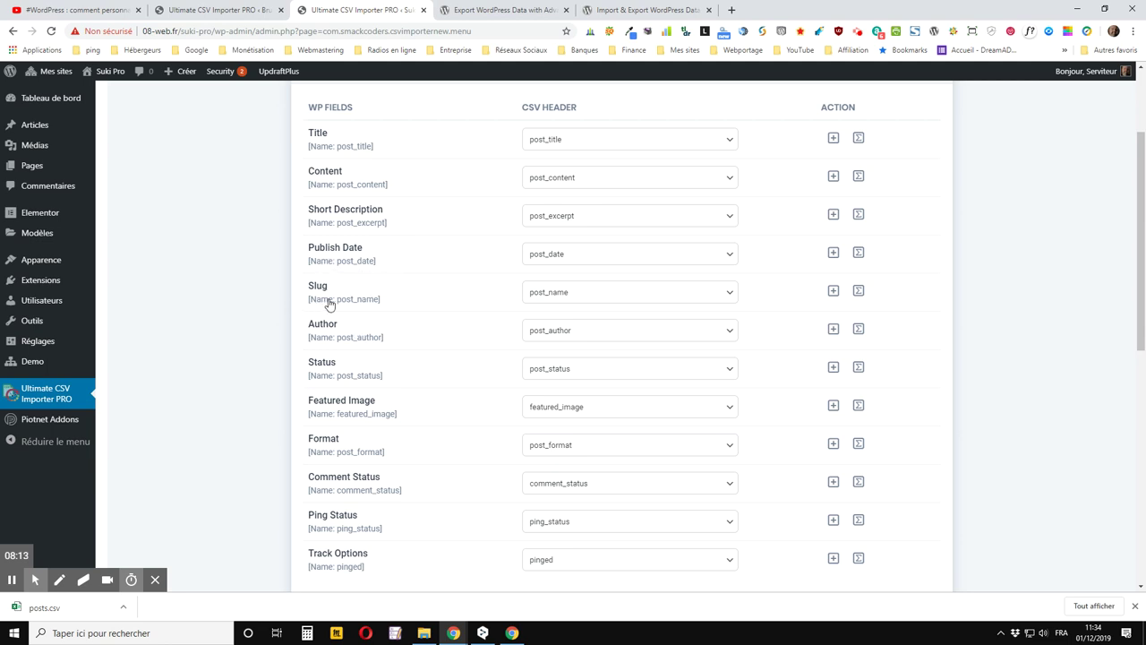
pyautogui.scroll(-3, 329, 305)
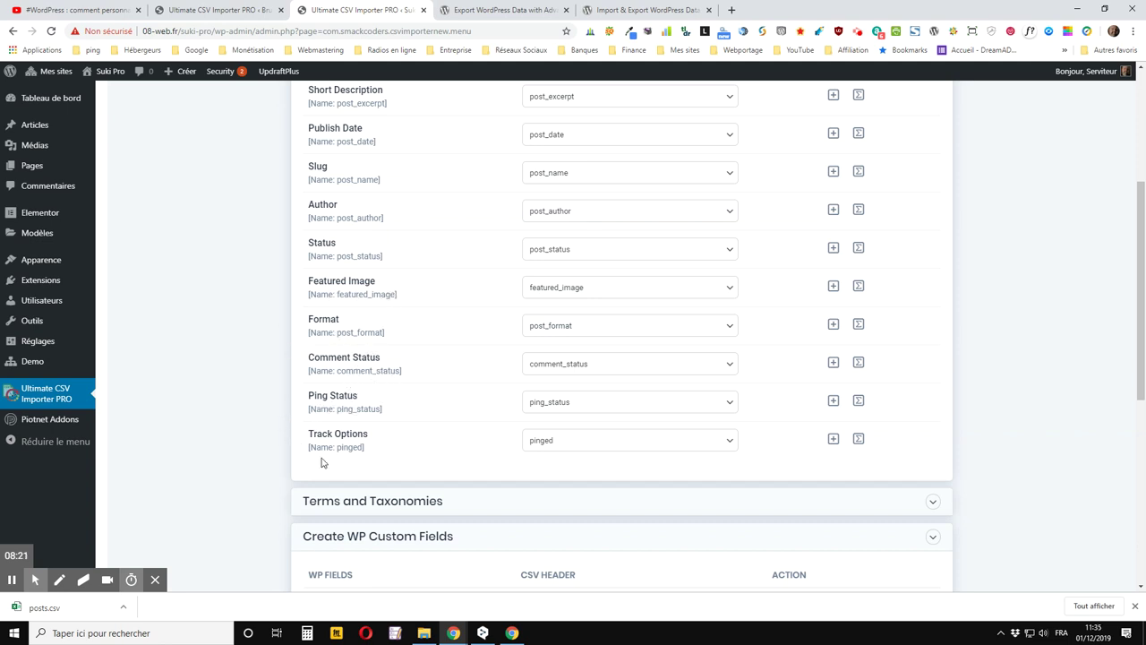
pyautogui.scroll(-1, 322, 448)
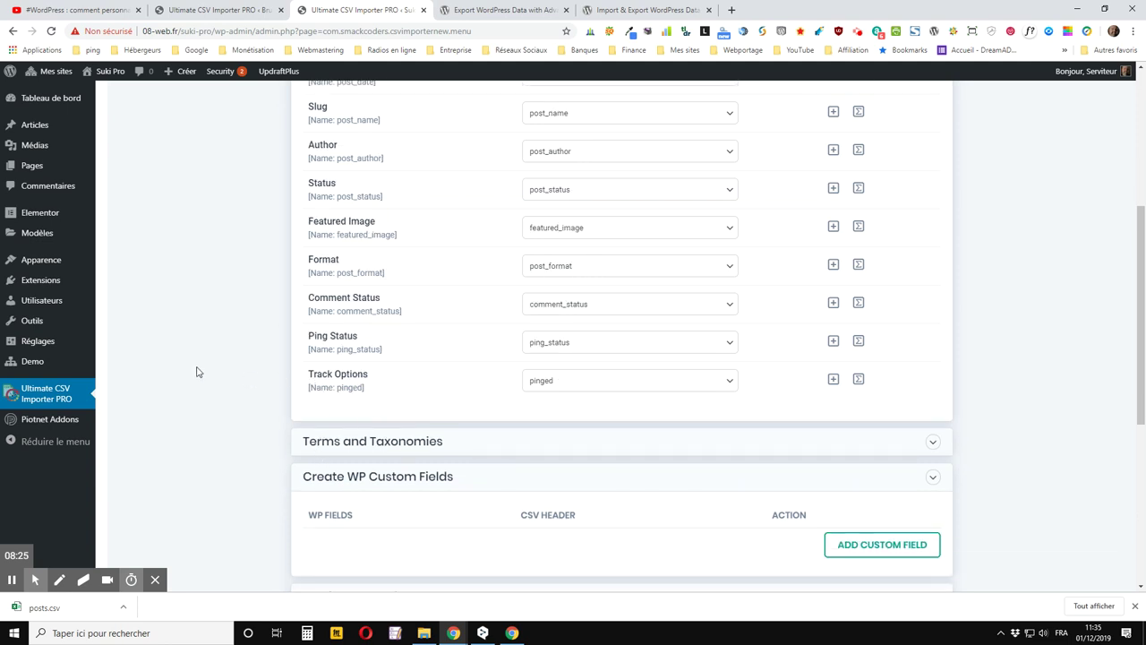
pyautogui.scroll(5, 205, 375)
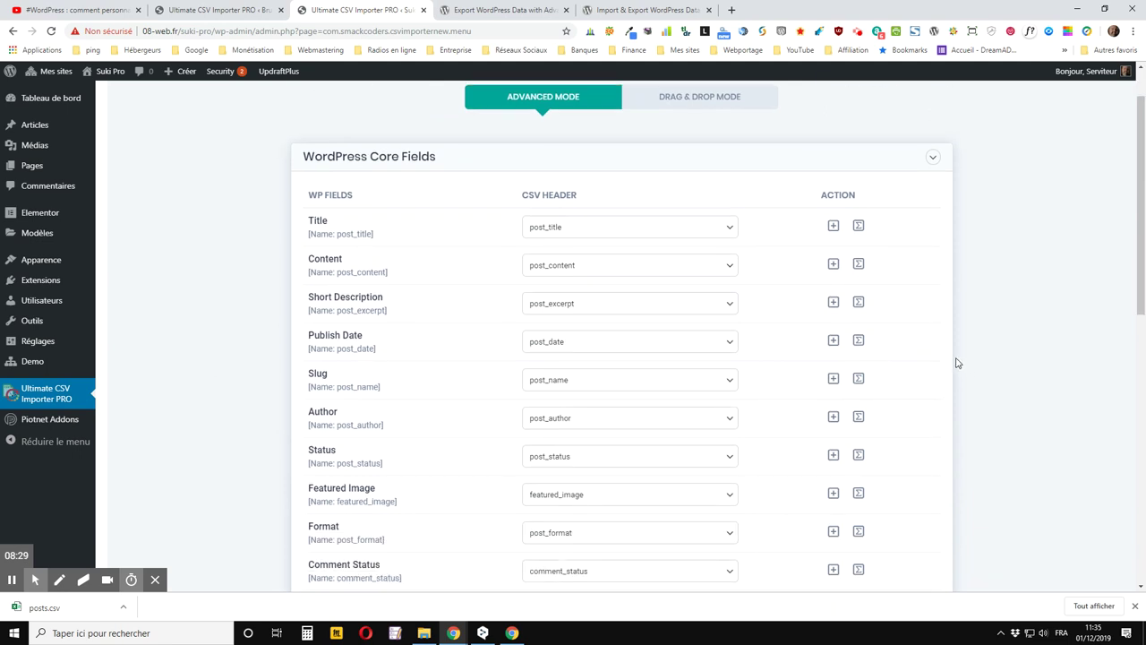
# Step: View the CSV headers available for the Title core field, keeping post_title as its mapping
pyautogui.click(655, 228)
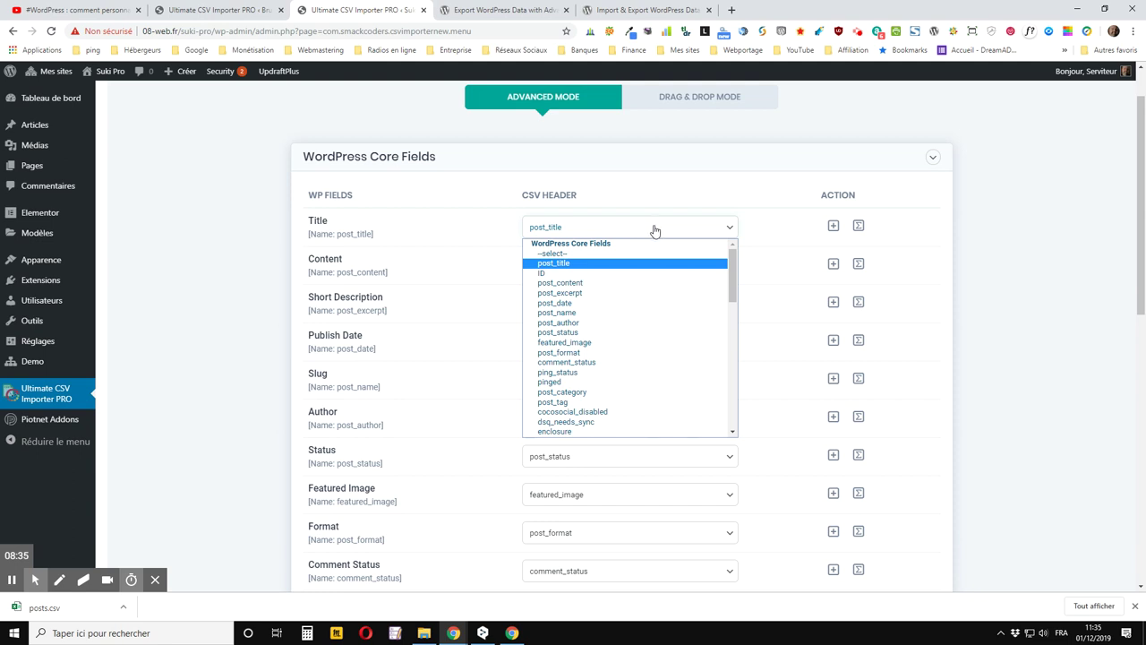
pyautogui.click(654, 235)
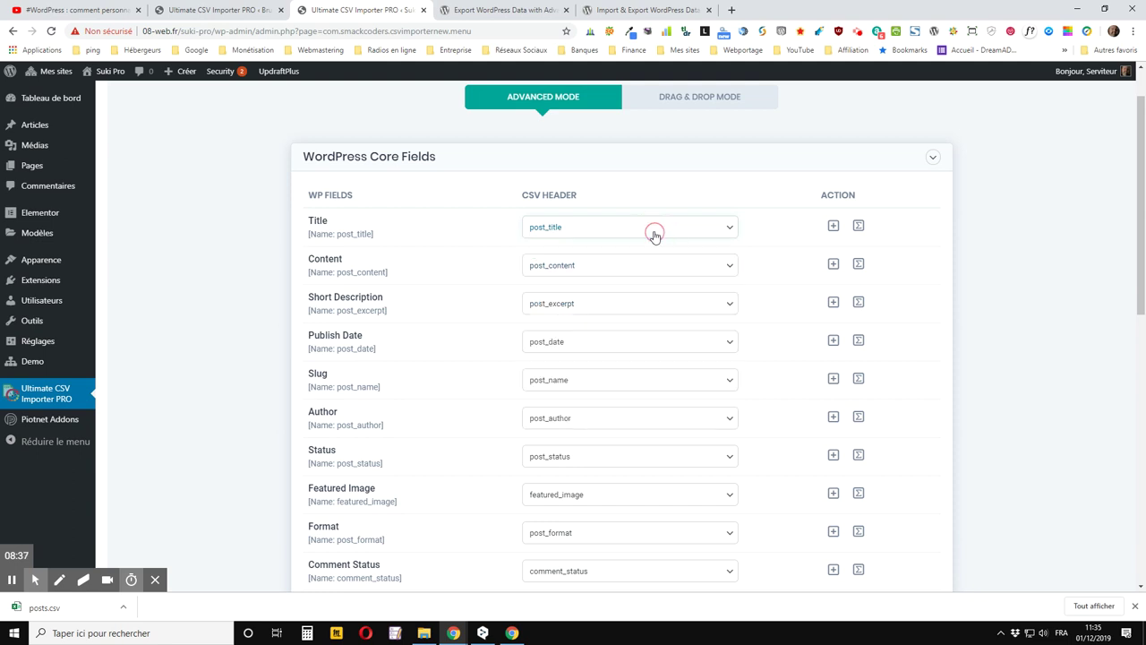
pyautogui.scroll(1, 703, 161)
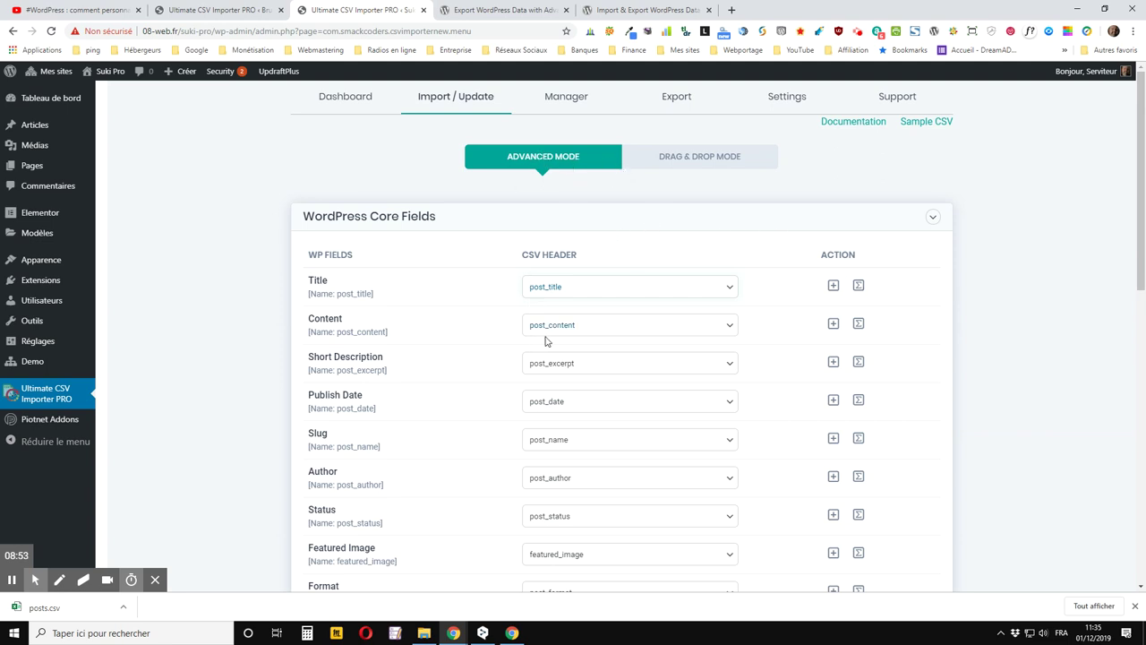
# Step: Switch to Drag & Drop Mode and examine its field groups and the preview of the first CSV record
pyautogui.click(698, 162)
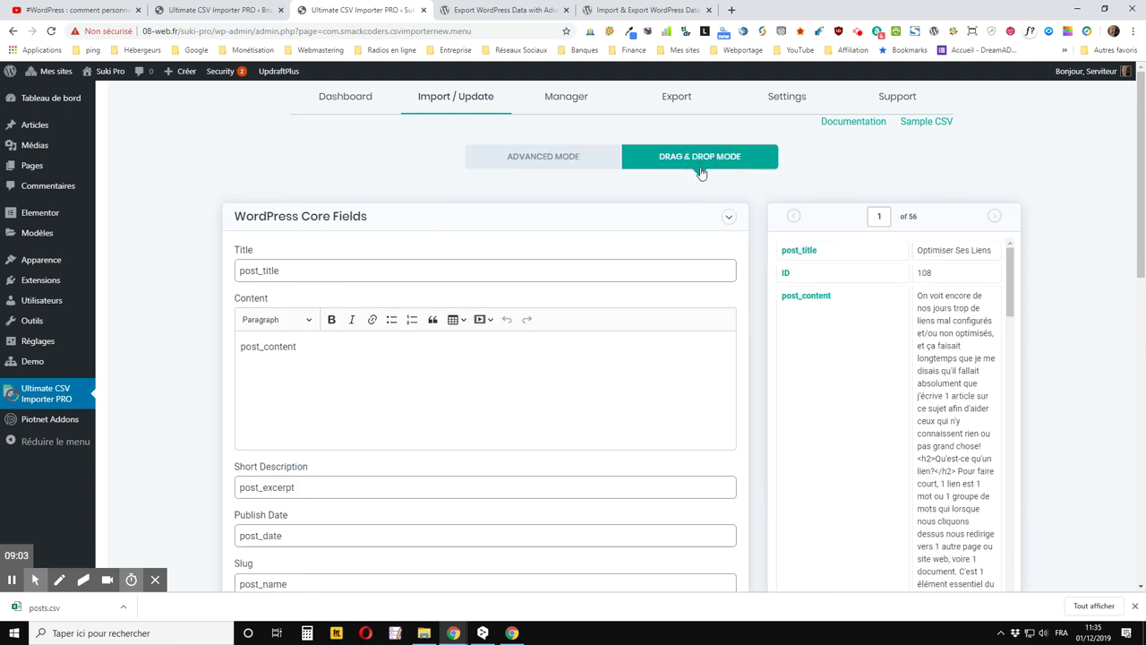
pyautogui.scroll(-5, 842, 296)
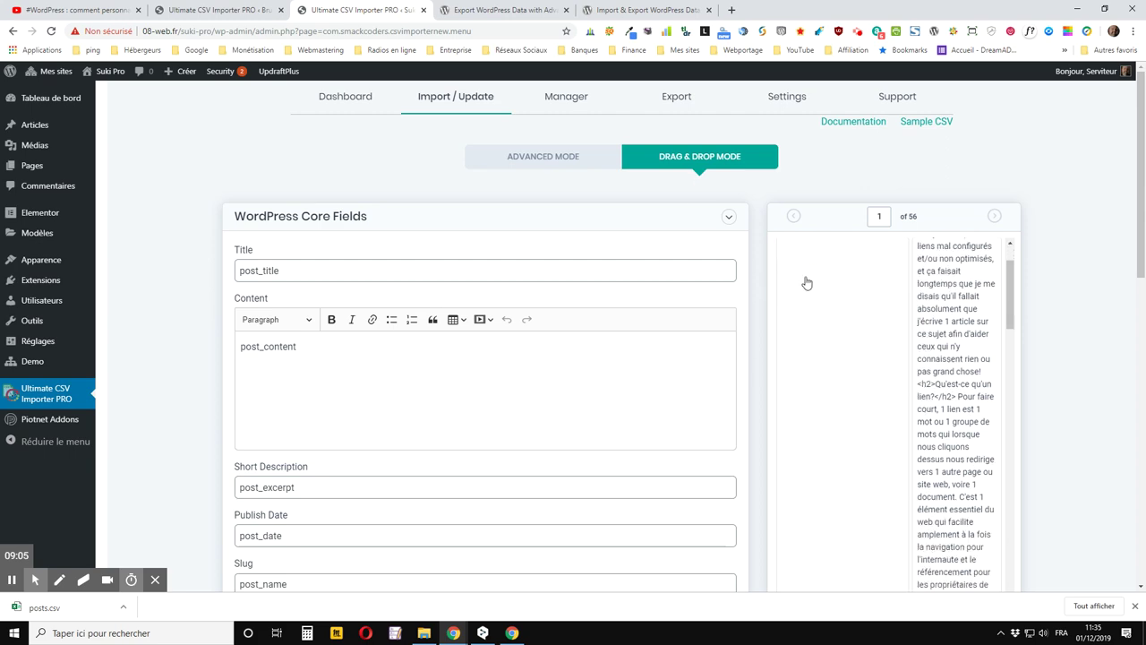
pyautogui.scroll(8, 895, 296)
pyautogui.scroll(-15, 994, 372)
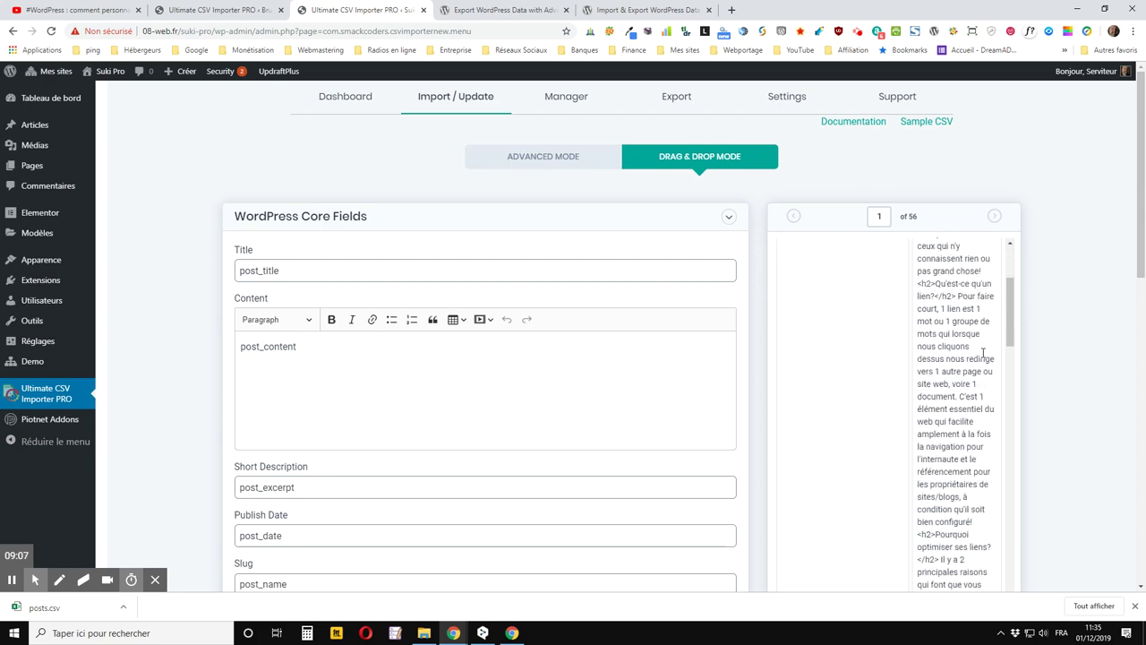
pyautogui.scroll(-10, 980, 388)
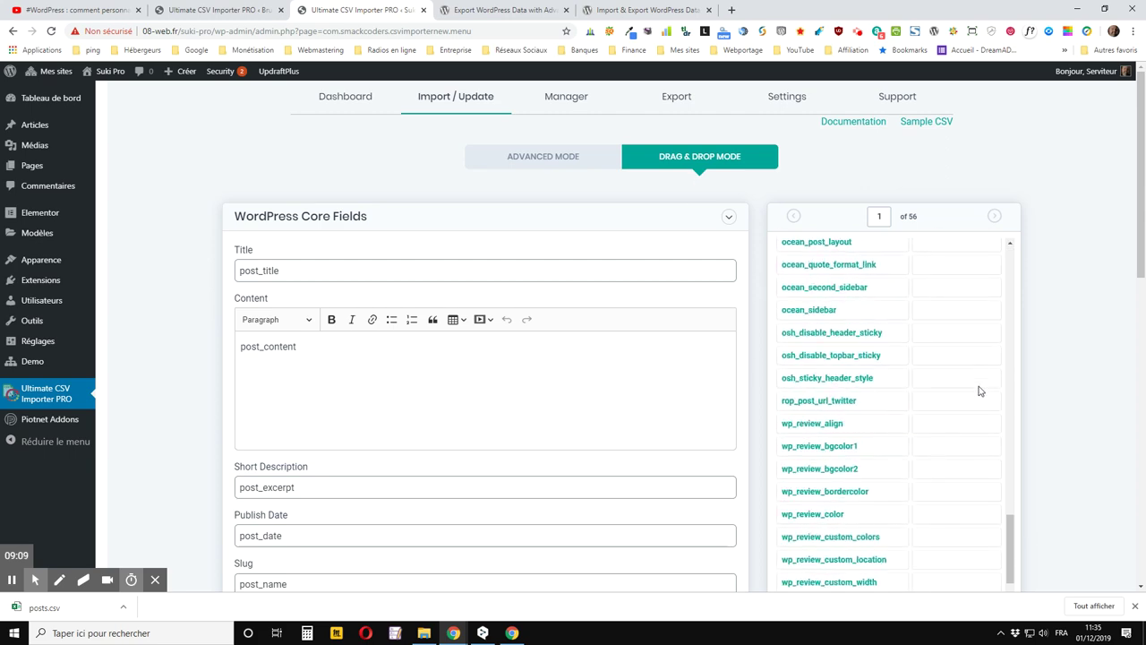
pyautogui.scroll(20, 976, 408)
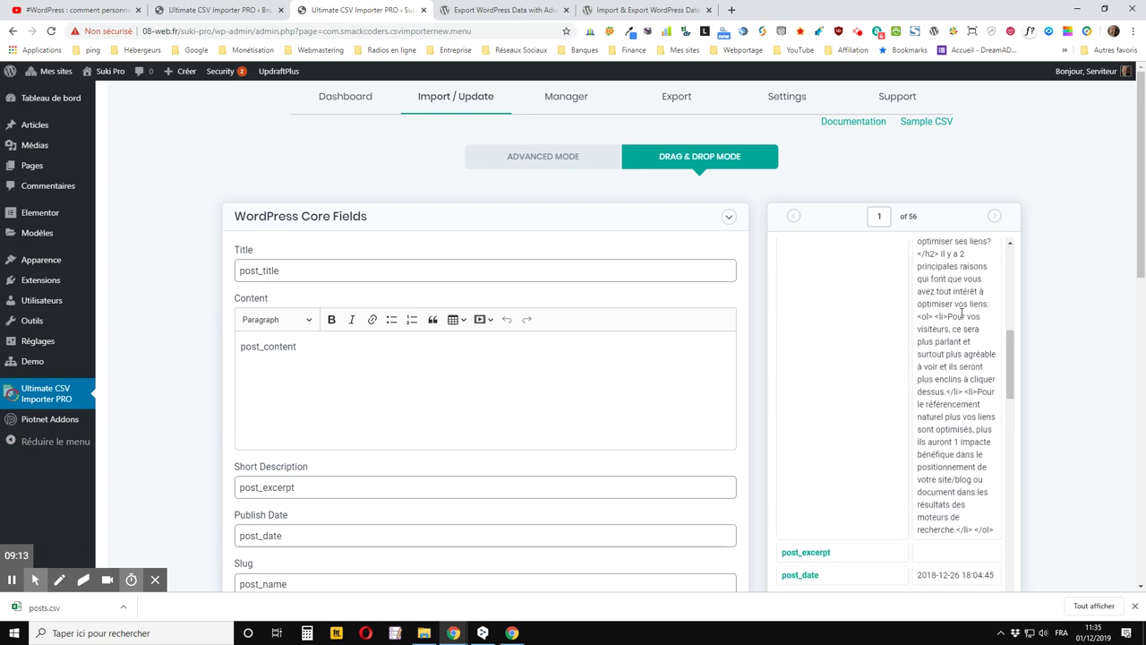
pyautogui.scroll(-7, 185, 455)
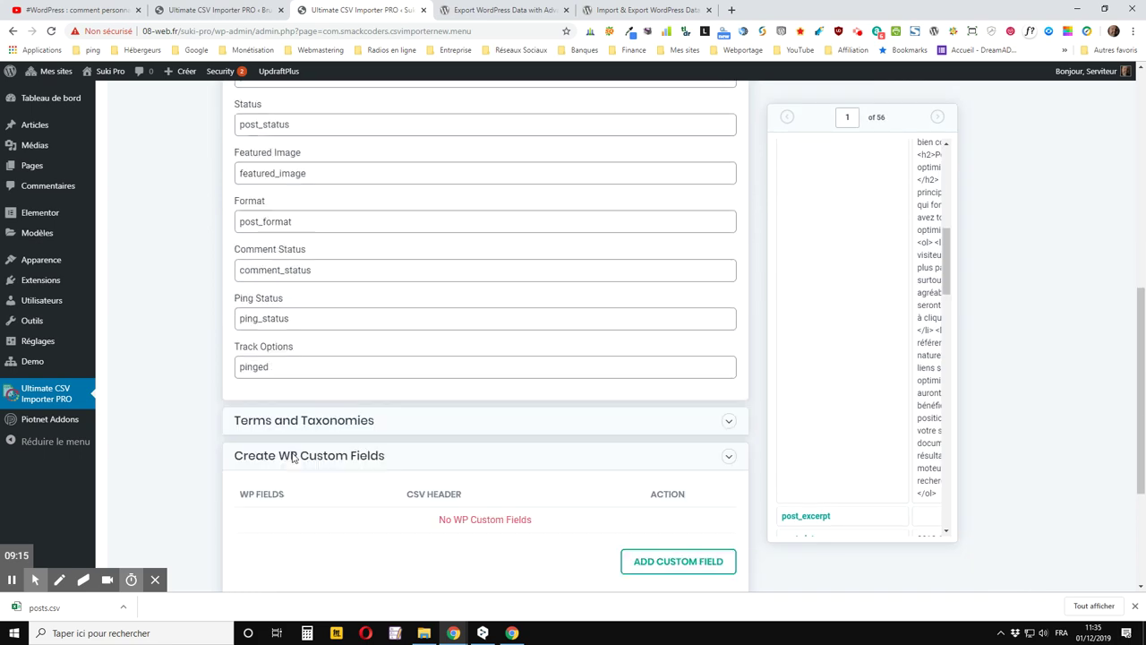
pyautogui.scroll(4, 653, 422)
pyautogui.scroll(3, 640, 426)
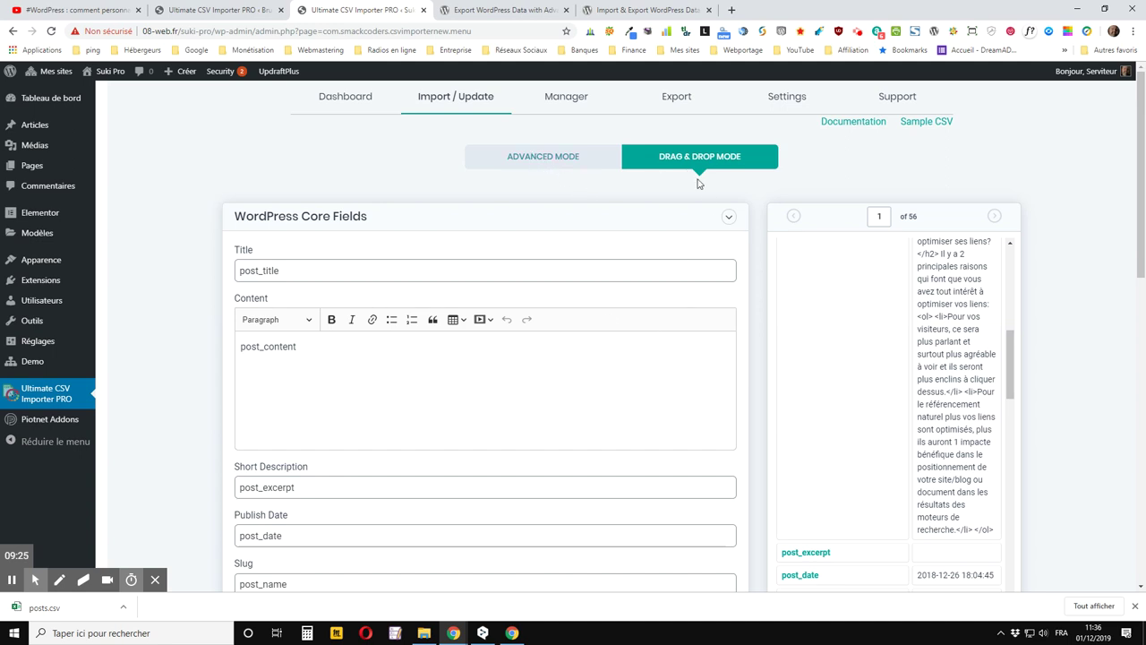
# Step: Return to Advanced Mode and review the core field mapping, the expanded Terms and Taxonomies group, and the custom and media upload fields
pyautogui.click(548, 162)
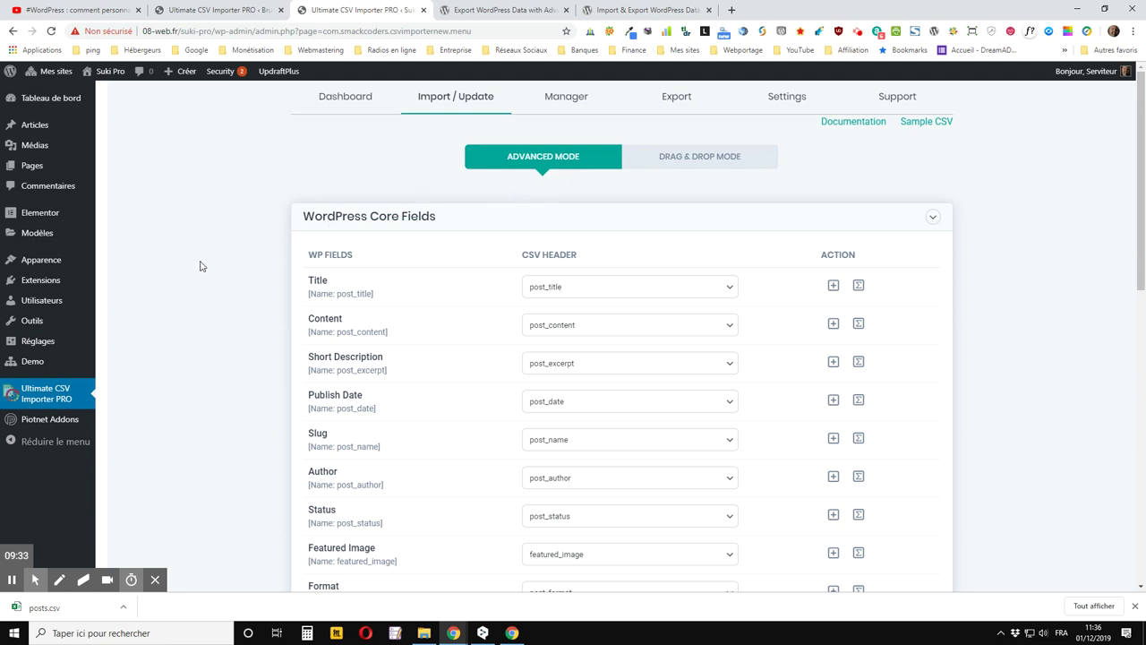
pyautogui.scroll(-3, 219, 291)
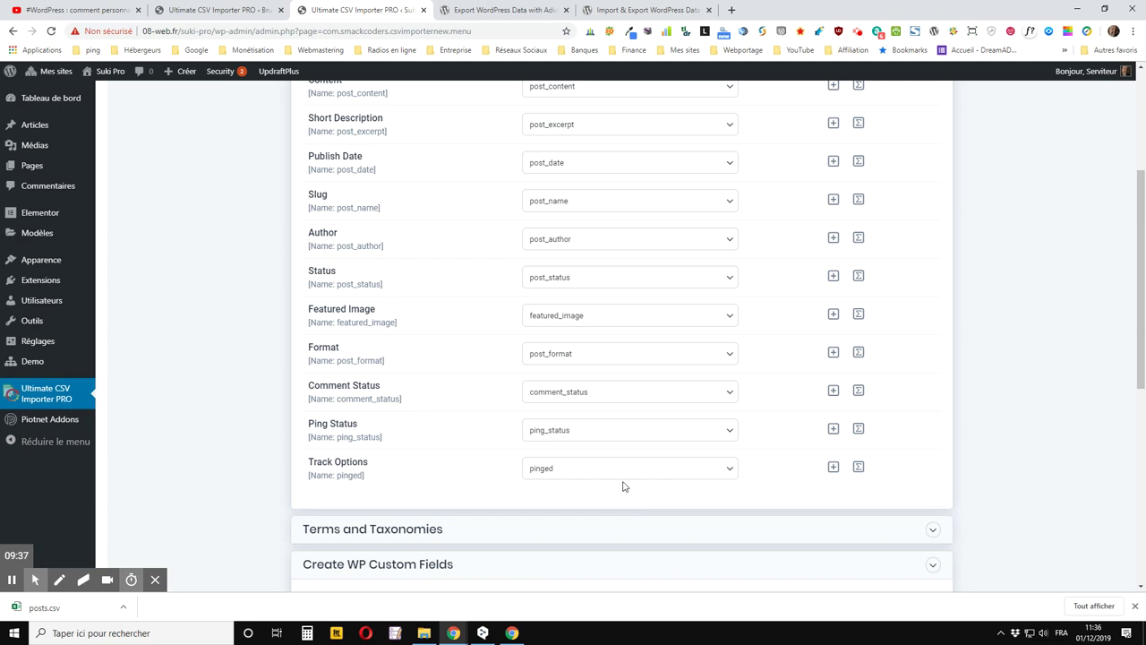
pyautogui.scroll(2, 624, 486)
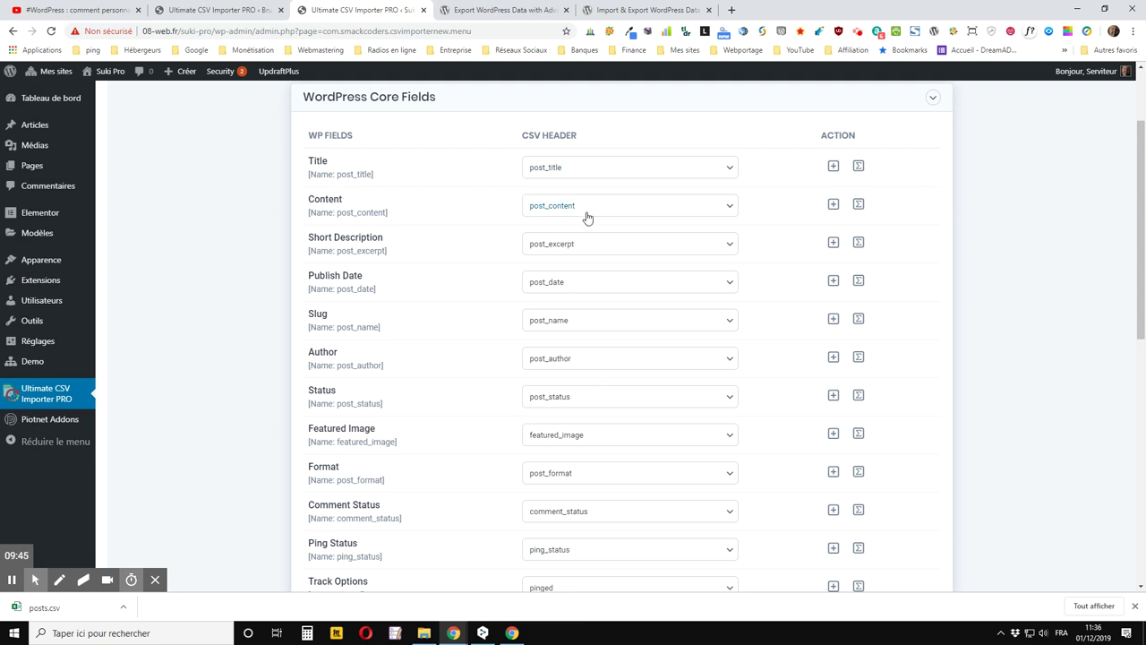
pyautogui.scroll(-1, 368, 238)
pyautogui.scroll(-1, 538, 286)
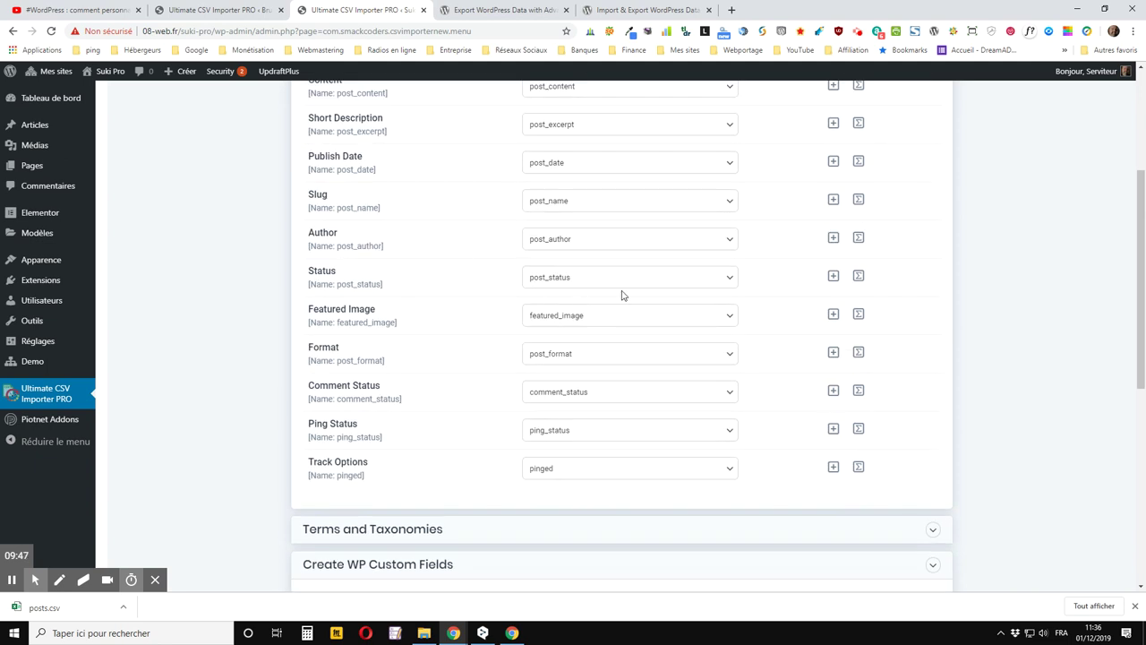
pyautogui.scroll(-1, 514, 470)
pyautogui.scroll(-1, 515, 478)
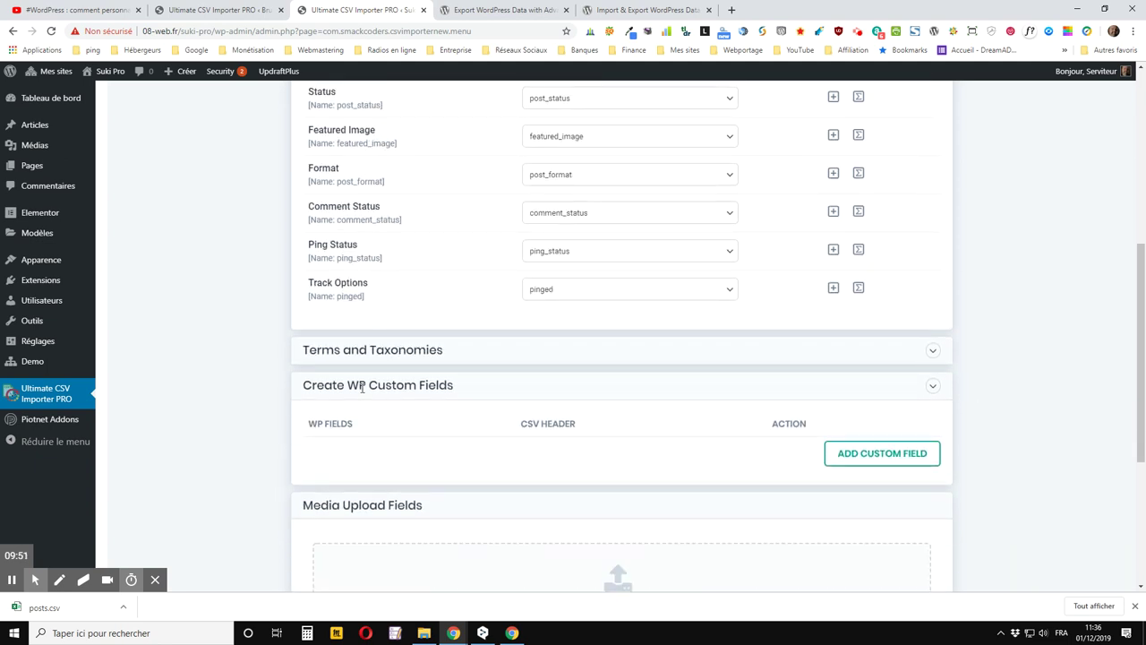
pyautogui.click(934, 352)
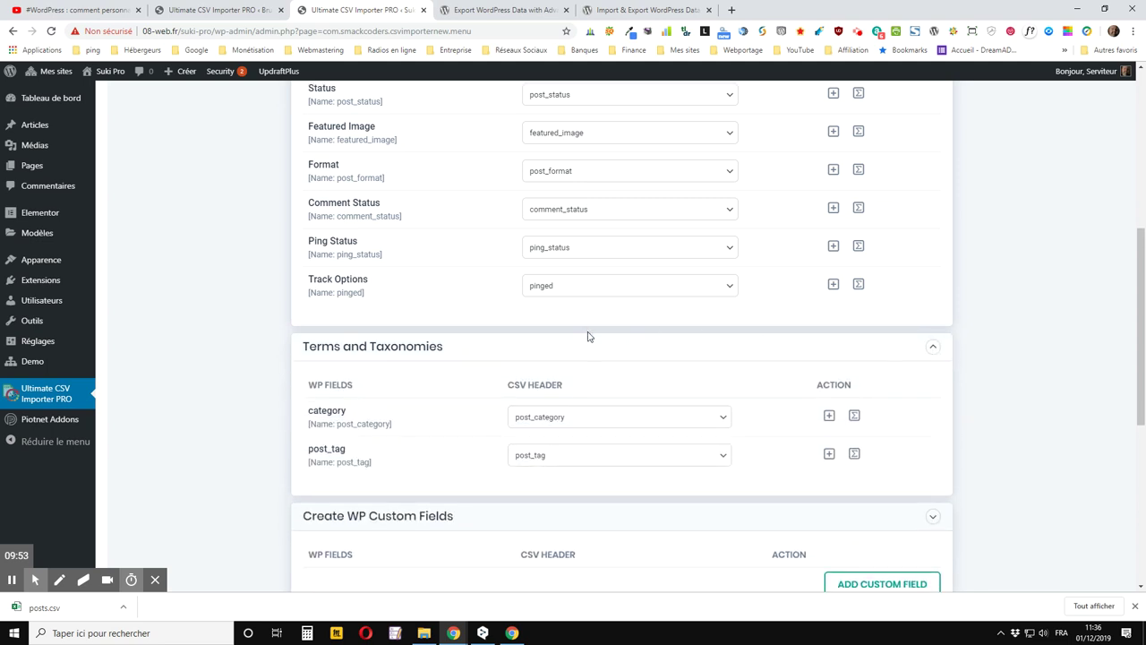
pyautogui.scroll(-1, 588, 337)
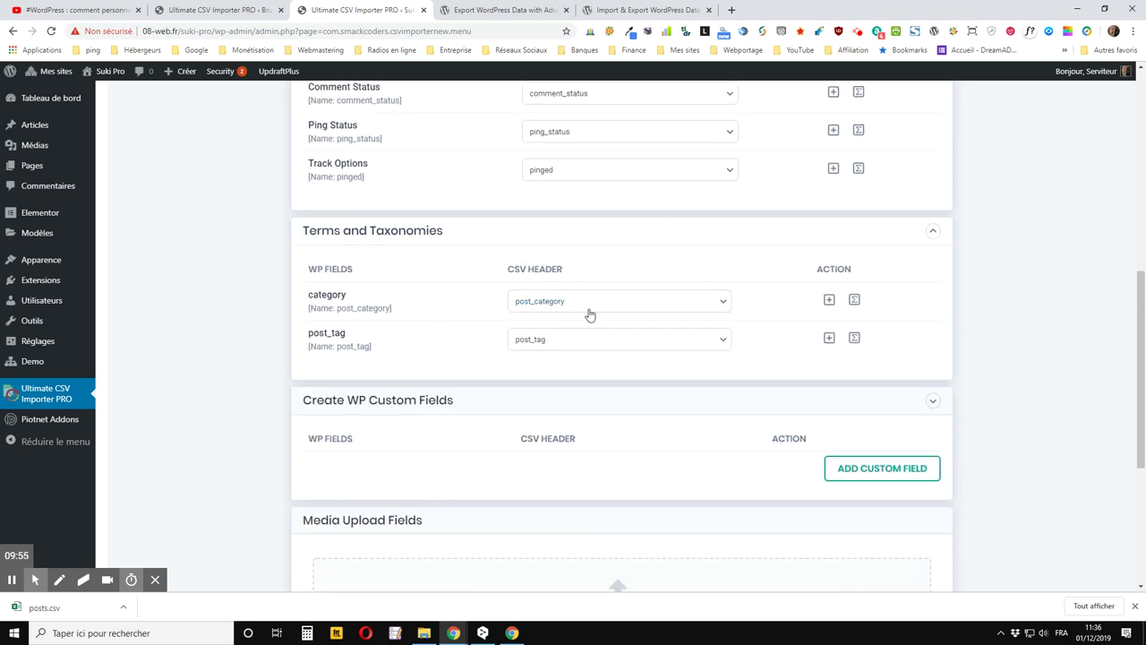
pyautogui.scroll(-2, 592, 394)
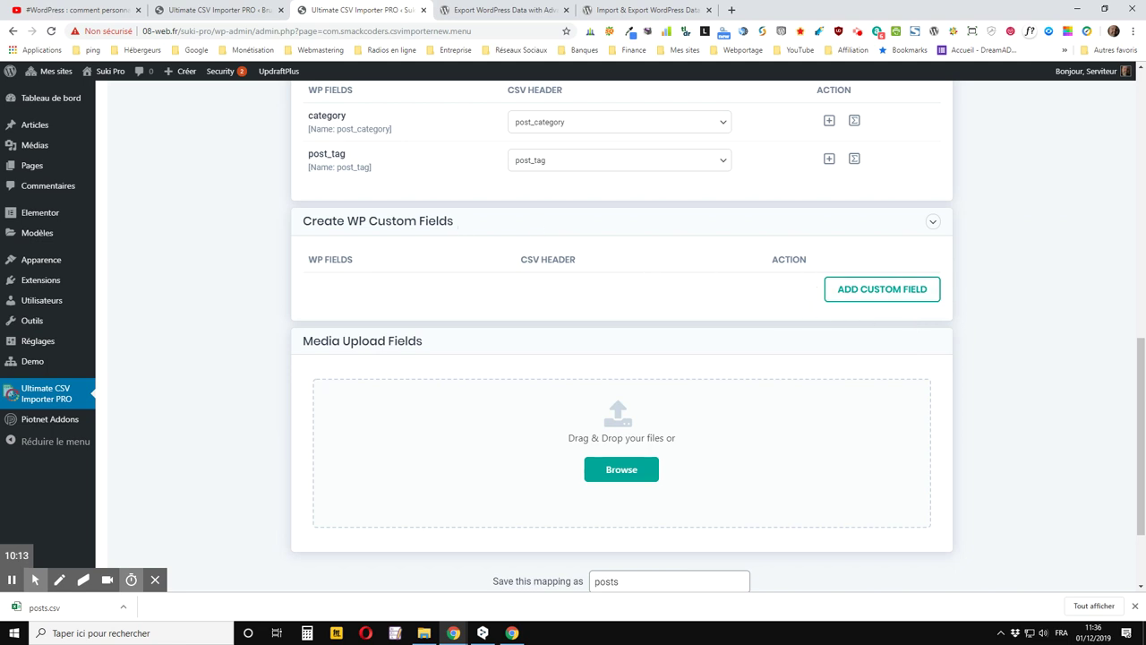
# Step: Collapse the WP custom fields group, check the source site's export page, and continue the import with the mapping name posts
pyautogui.click(931, 223)
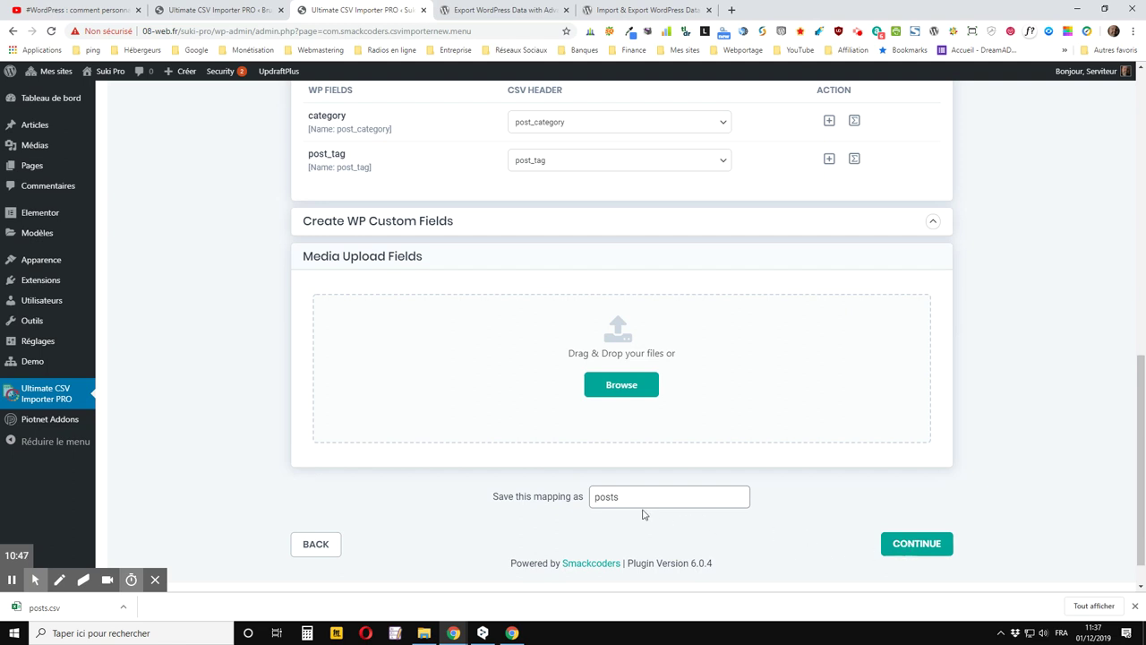
pyautogui.click(224, 11)
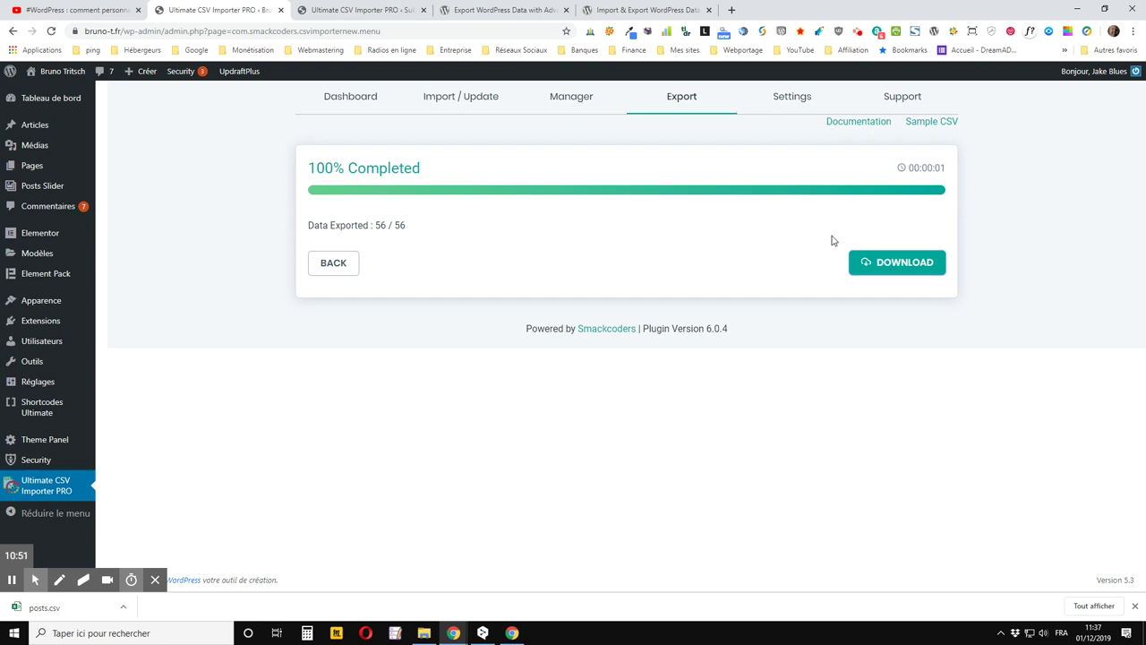
pyautogui.click(358, 10)
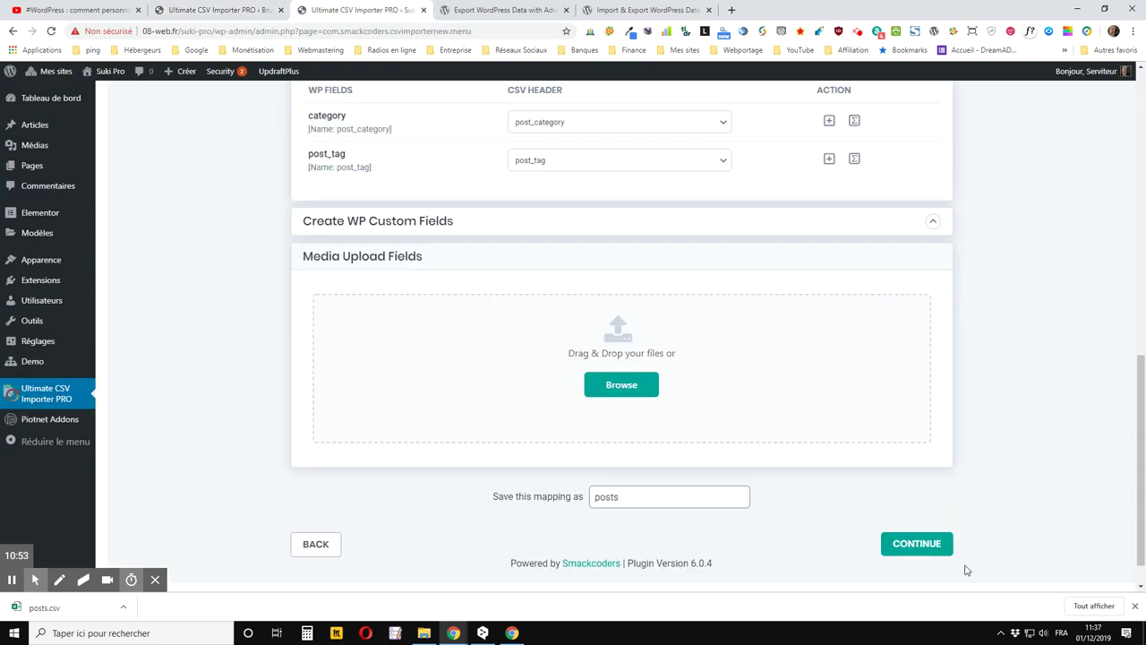
pyautogui.click(924, 550)
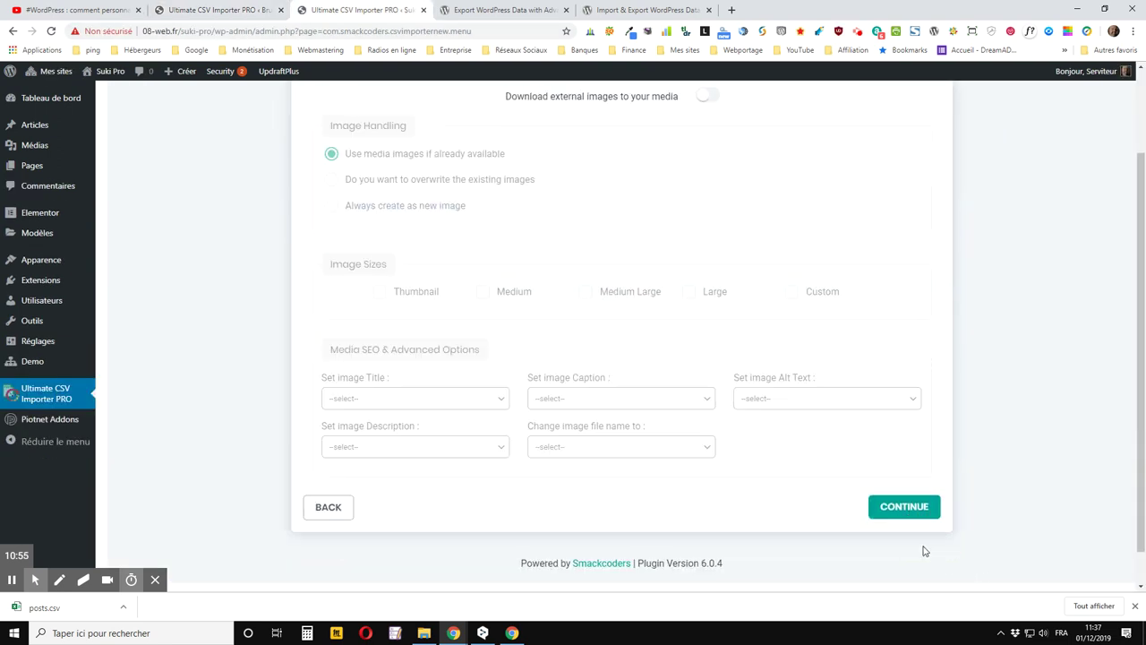
# Step: Enable downloading external images to the media library for the featured images
pyautogui.scroll(2, 761, 554)
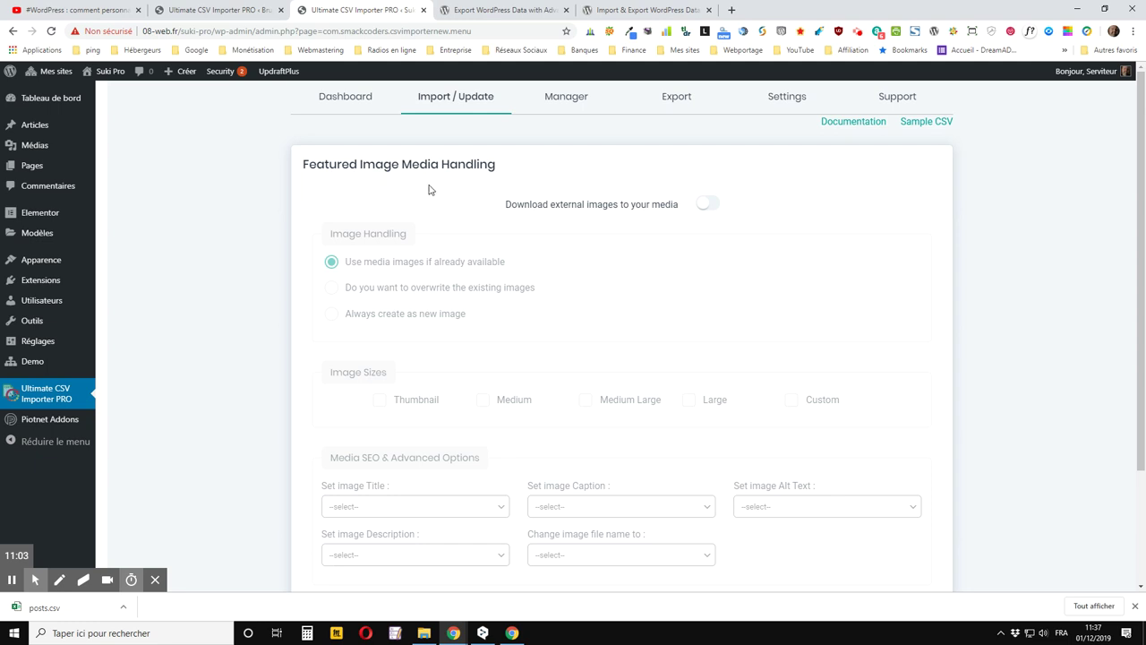
pyautogui.scroll(-1, 642, 223)
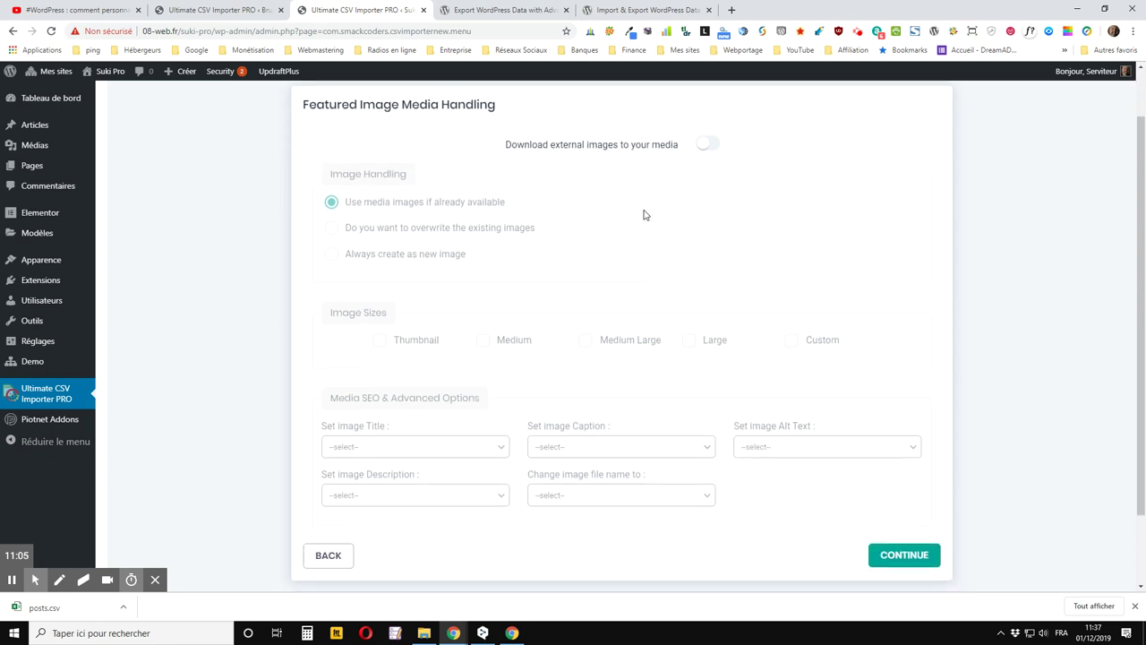
pyautogui.click(706, 147)
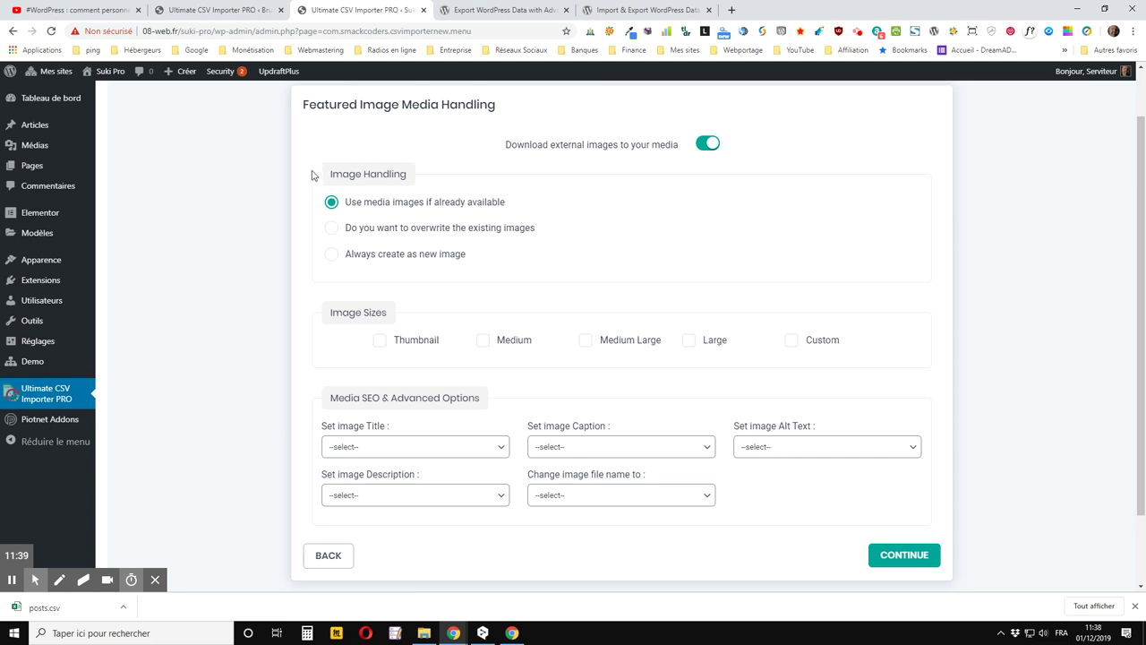
# Step: Select the Thumbnail, Medium, Medium Large and Large image sizes, and check what Custom offers before leaving it off
pyautogui.scroll(-2, 312, 174)
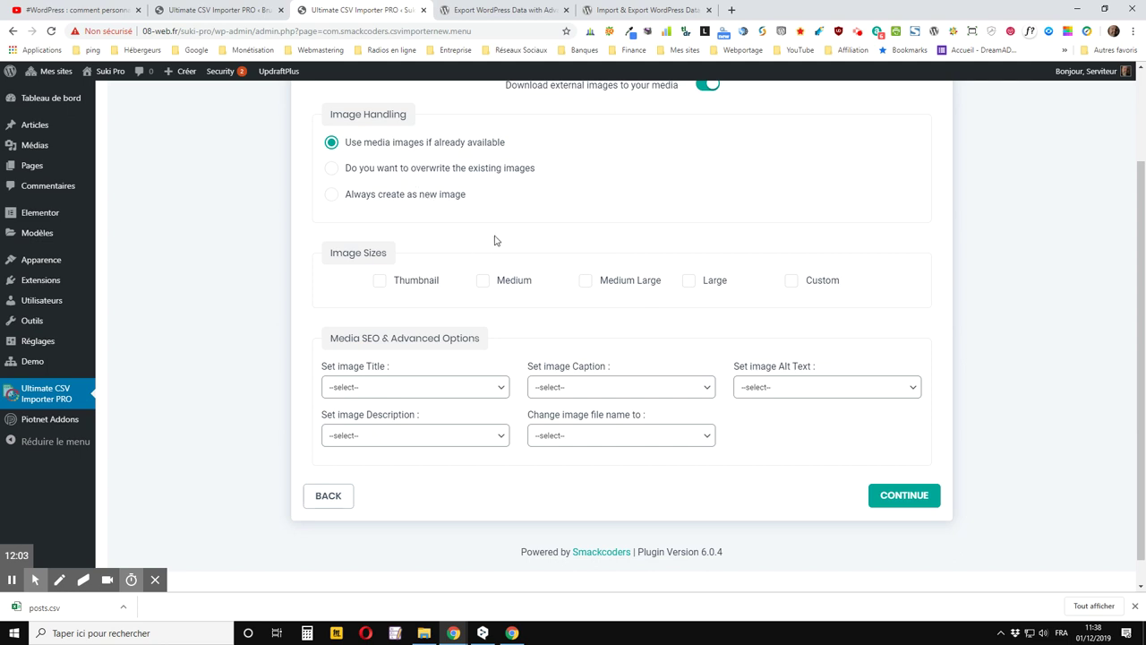
pyautogui.click(380, 282)
pyautogui.click(483, 281)
pyautogui.click(586, 281)
pyautogui.click(689, 282)
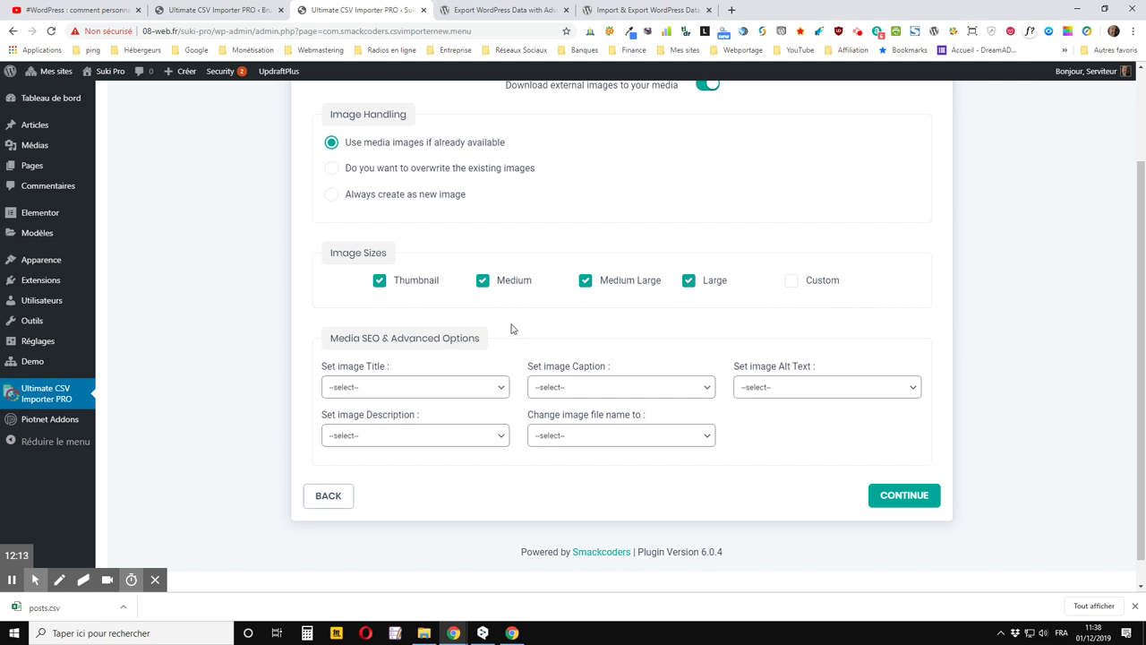
pyautogui.click(793, 283)
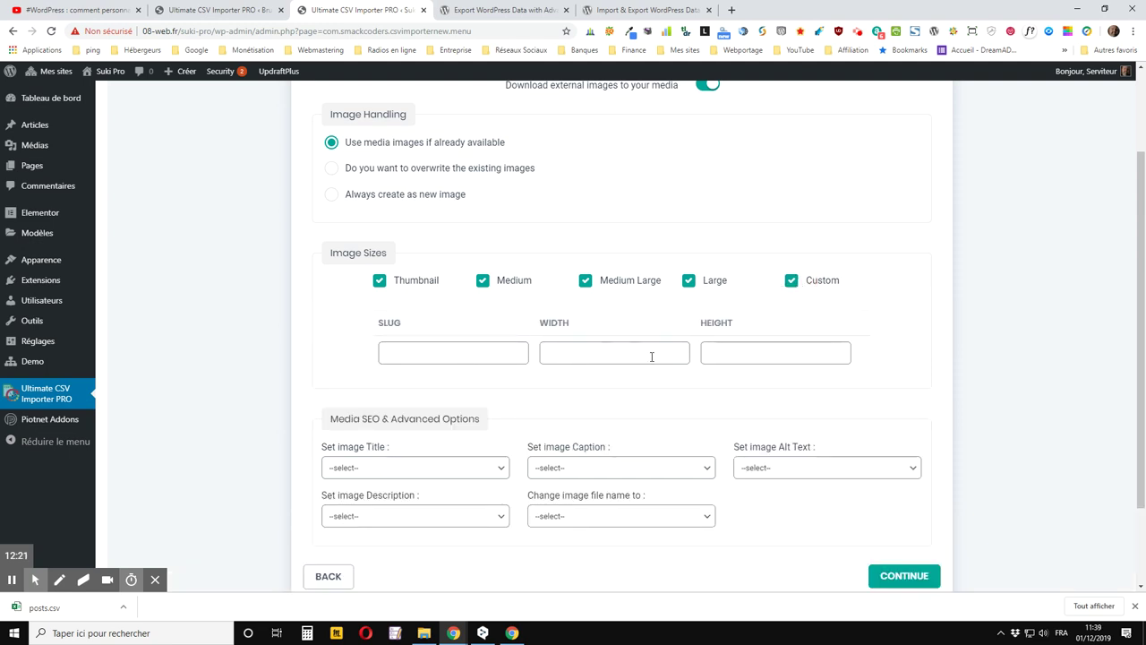
pyautogui.click(792, 280)
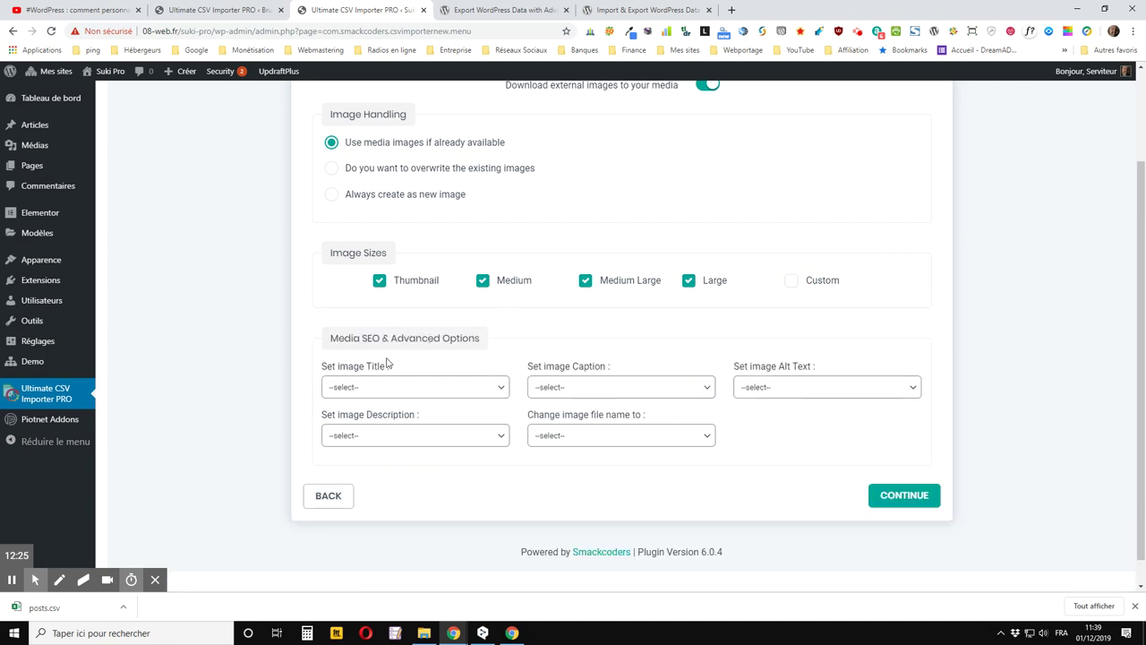
# Step: Check the fields offered for the image title and alt text, leave them unselected, and continue to the import configuration
pyautogui.scroll(-1, 391, 334)
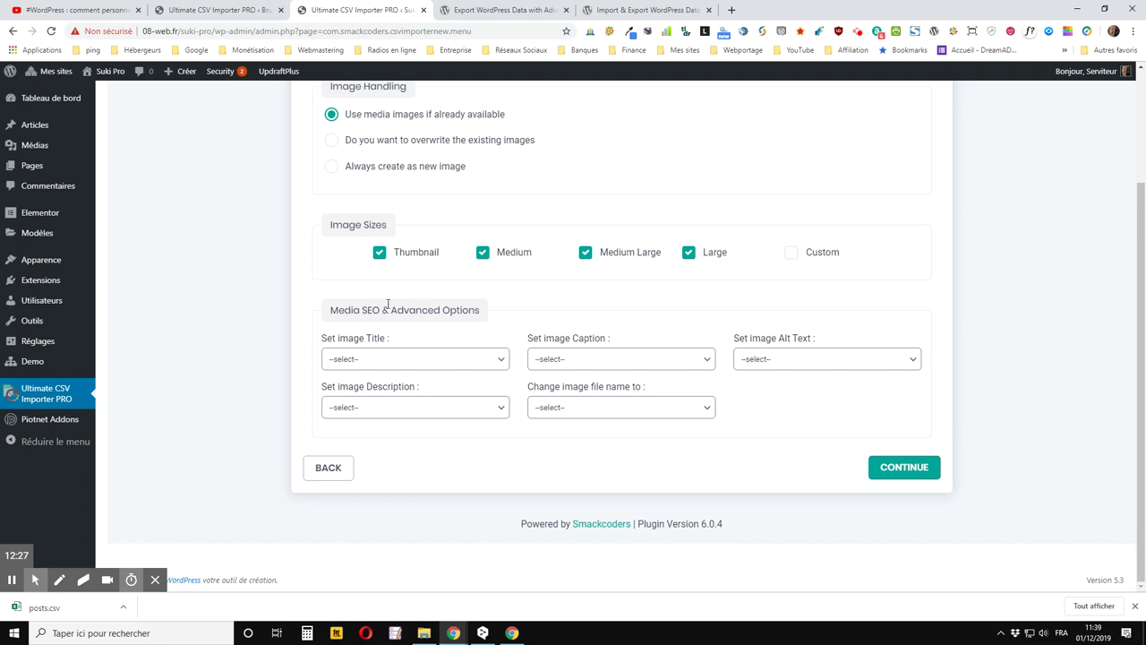
pyautogui.click(438, 359)
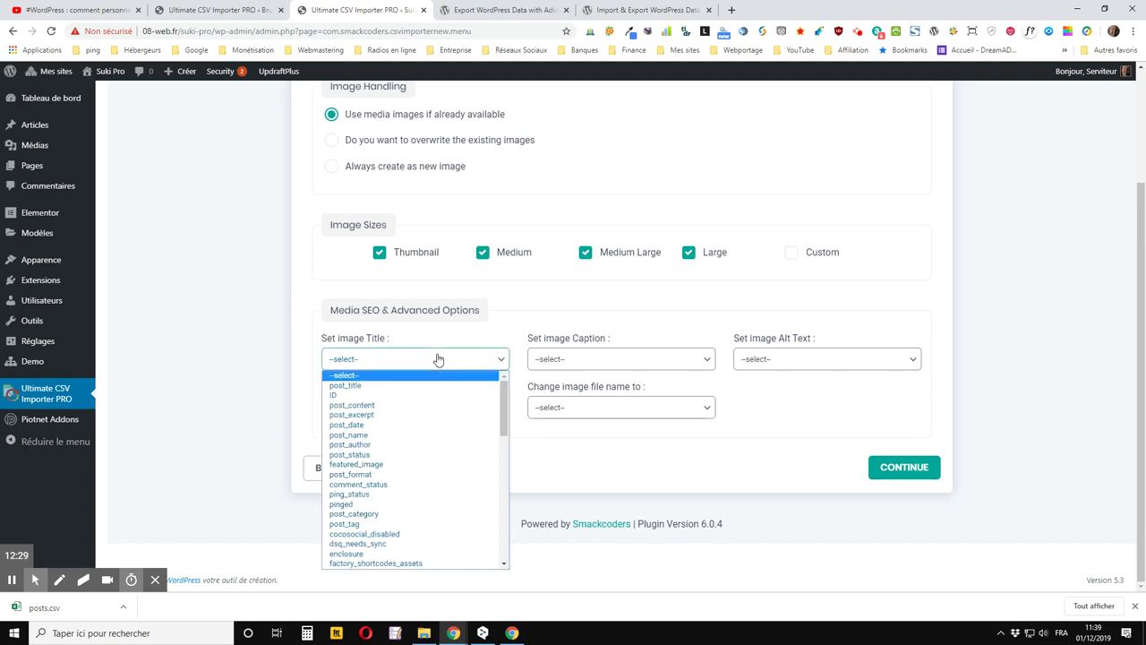
pyautogui.click(436, 359)
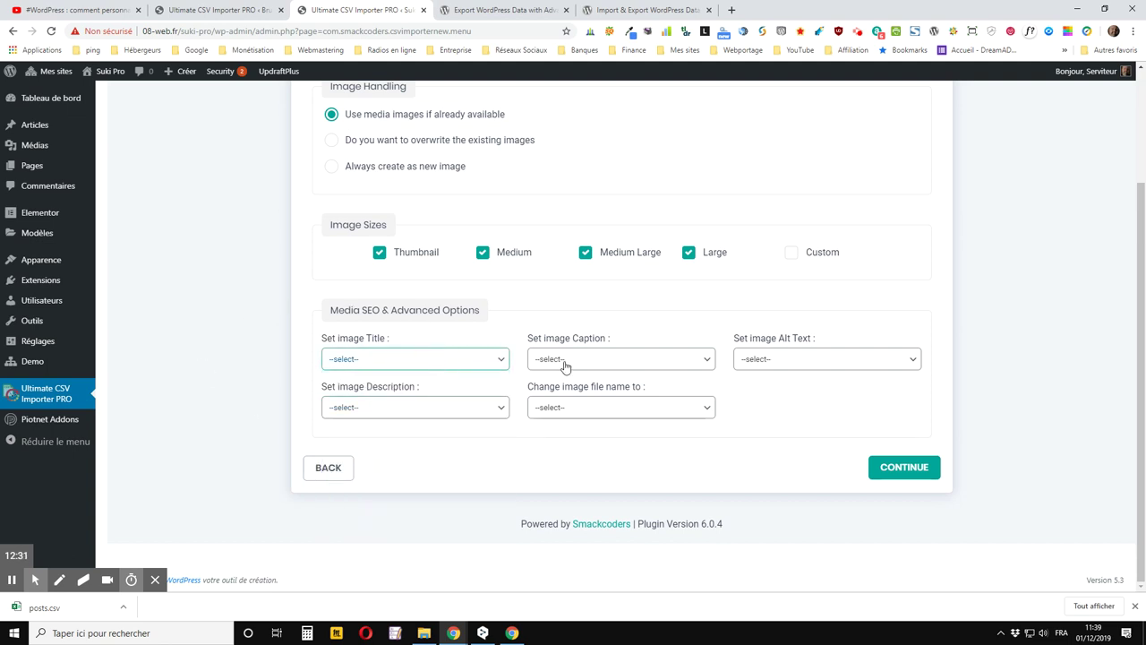
pyautogui.click(391, 357)
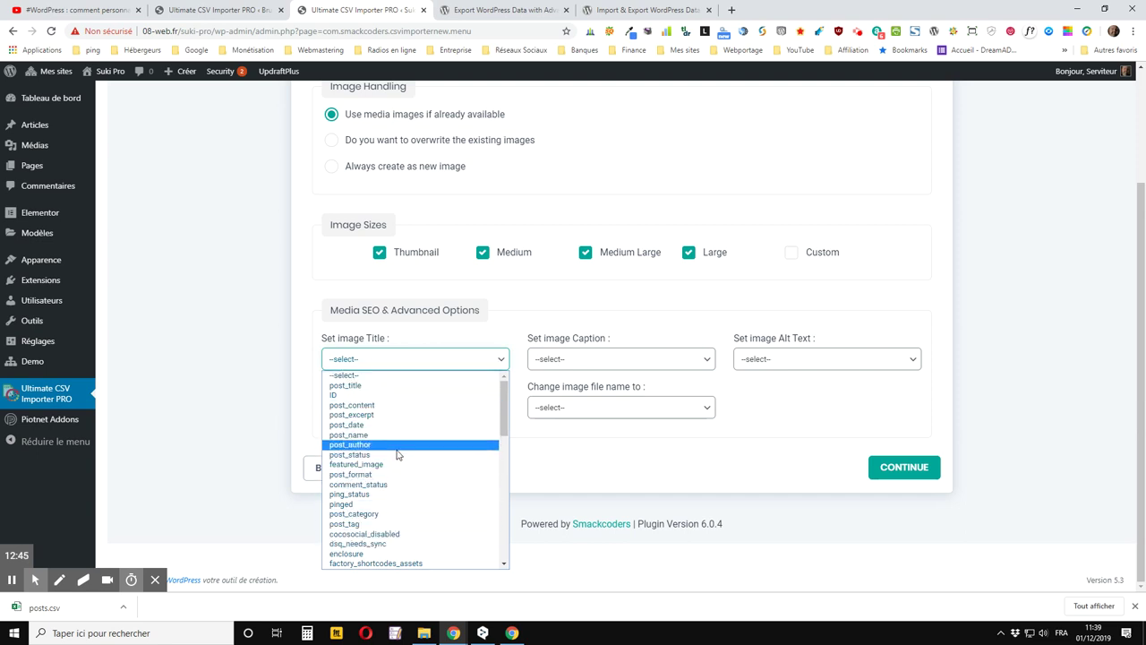
pyautogui.click(423, 339)
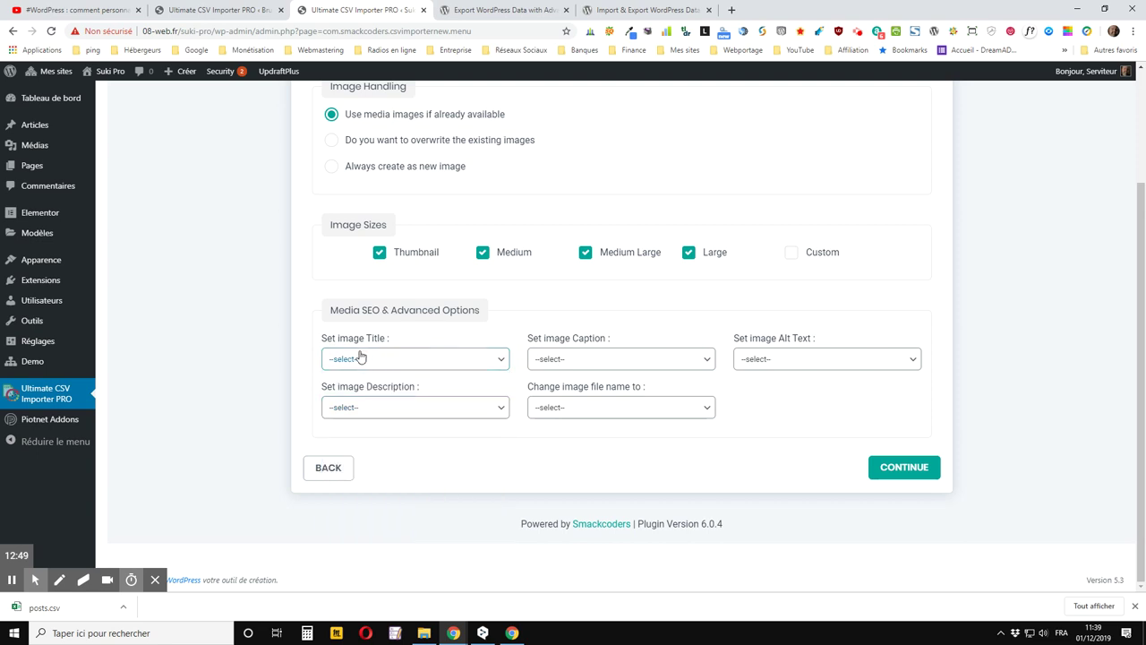
pyautogui.click(393, 363)
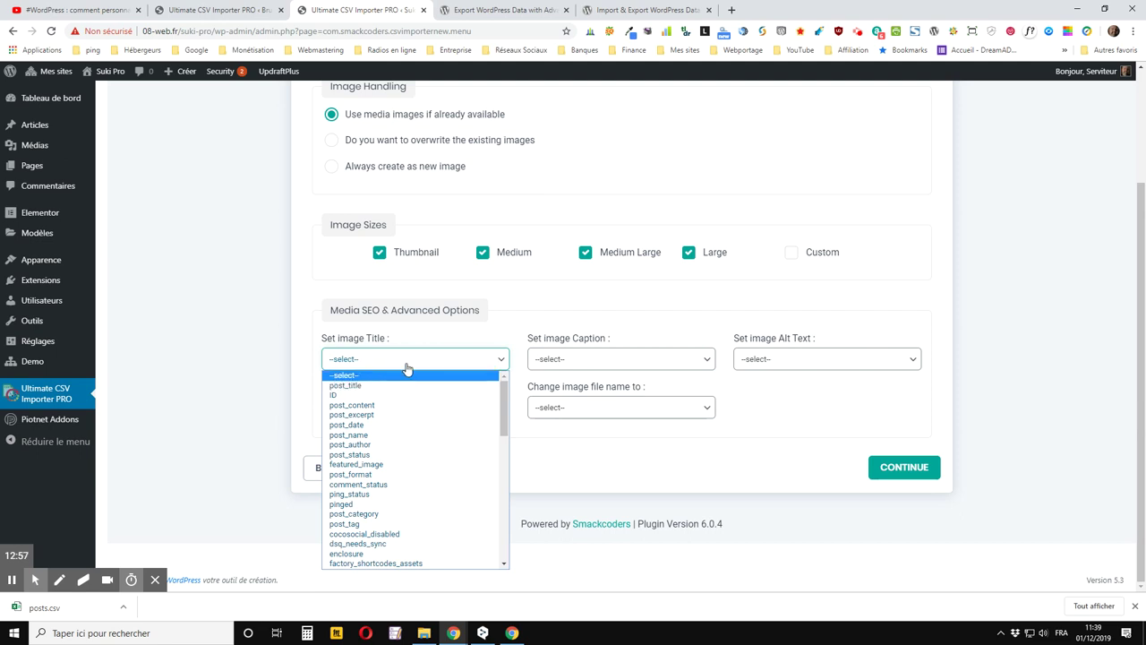
pyautogui.click(431, 345)
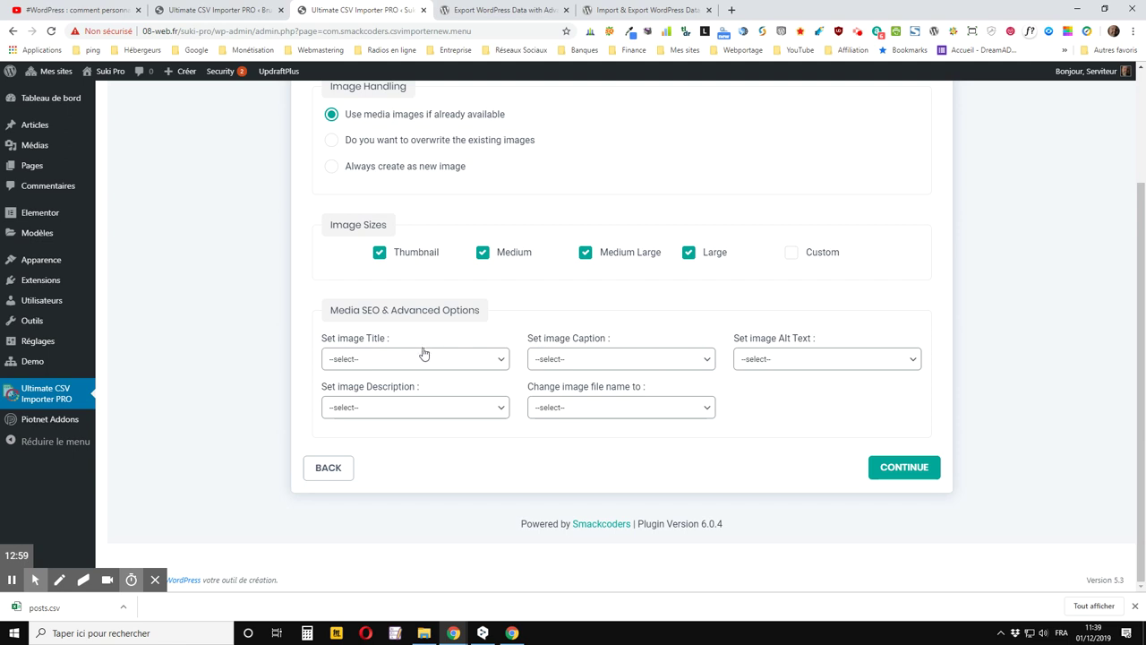
pyautogui.click(786, 363)
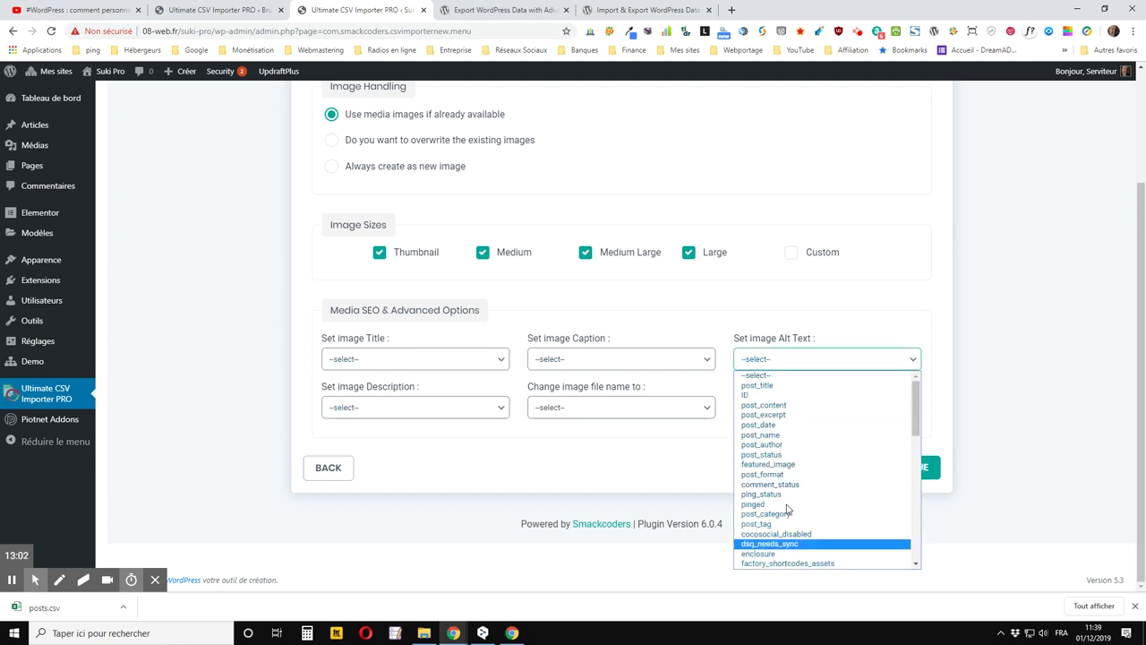
pyautogui.click(817, 363)
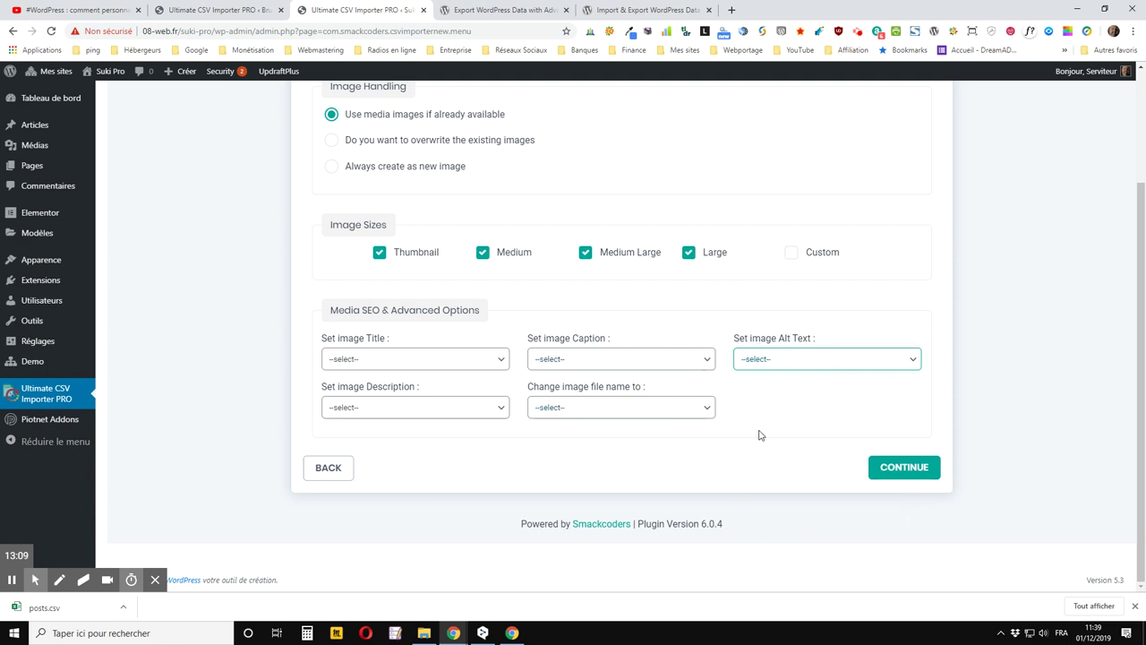
pyautogui.click(905, 468)
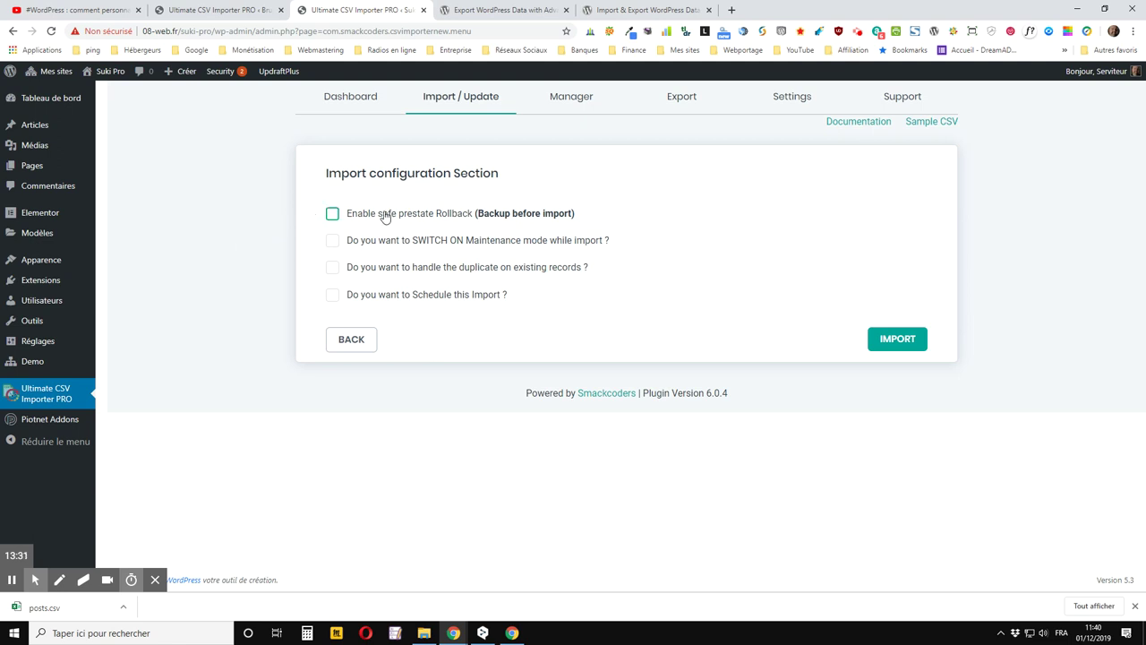
# Step: Run the import with safe prestate rollback enabled, after checking the scheduling options and leaving scheduling off
pyautogui.click(333, 214)
pyautogui.click(332, 296)
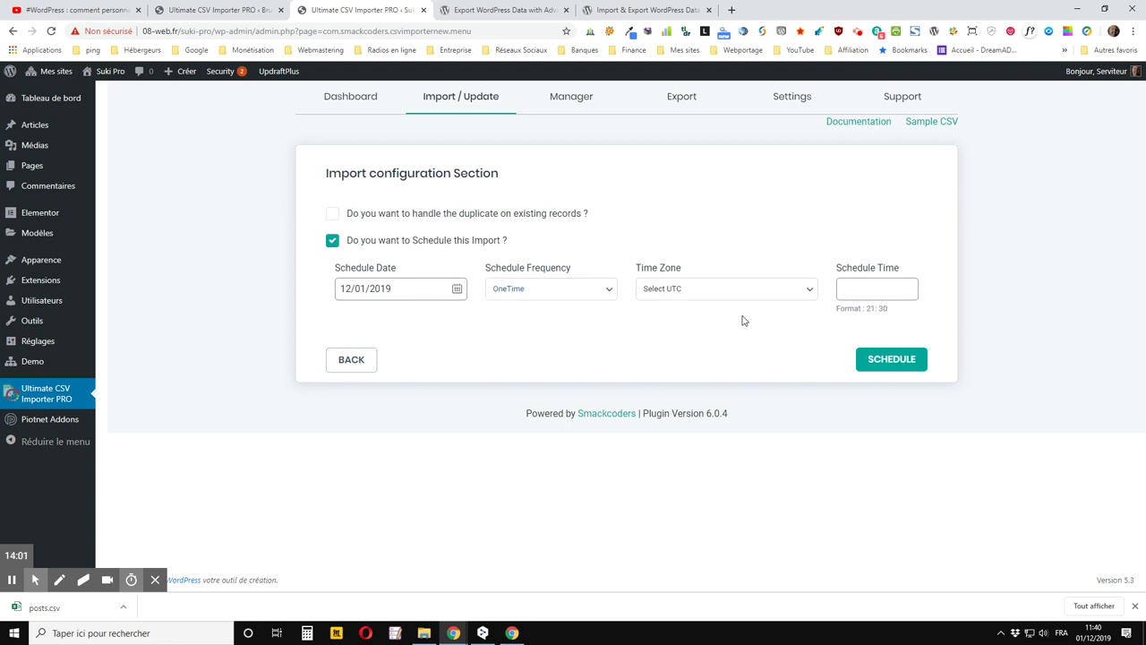
pyautogui.click(334, 247)
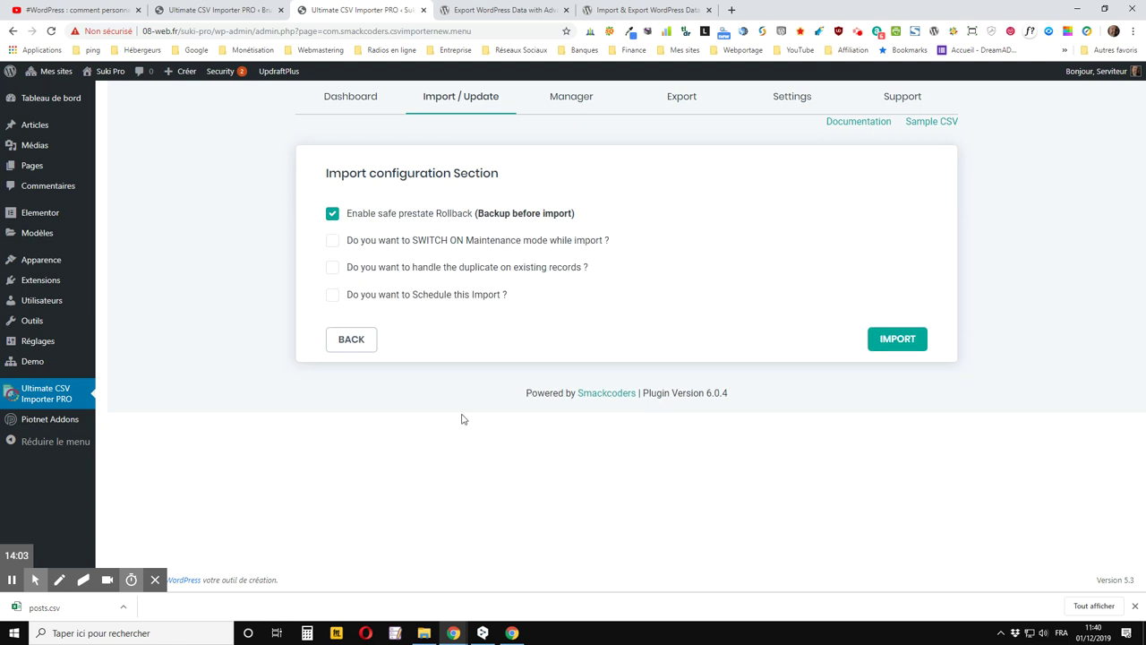
pyautogui.click(900, 343)
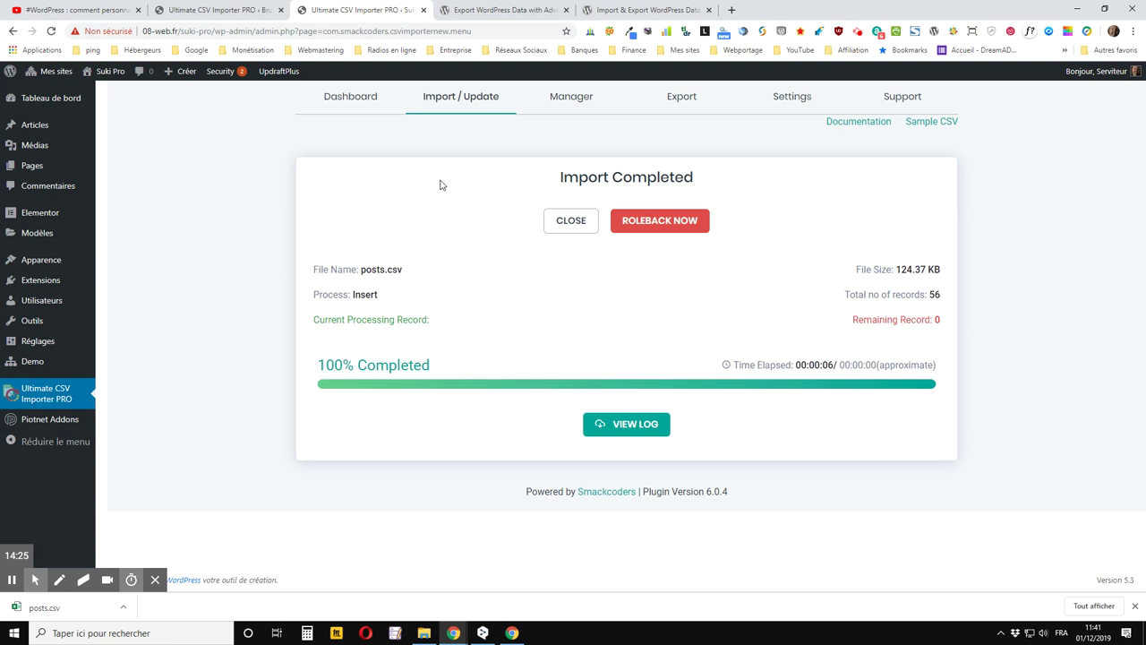
# Step: Open the full posts list of the Suki Pro site in a new tab and examine the imported articles' status, categories and tags
pyautogui.moveTo(90, 126)
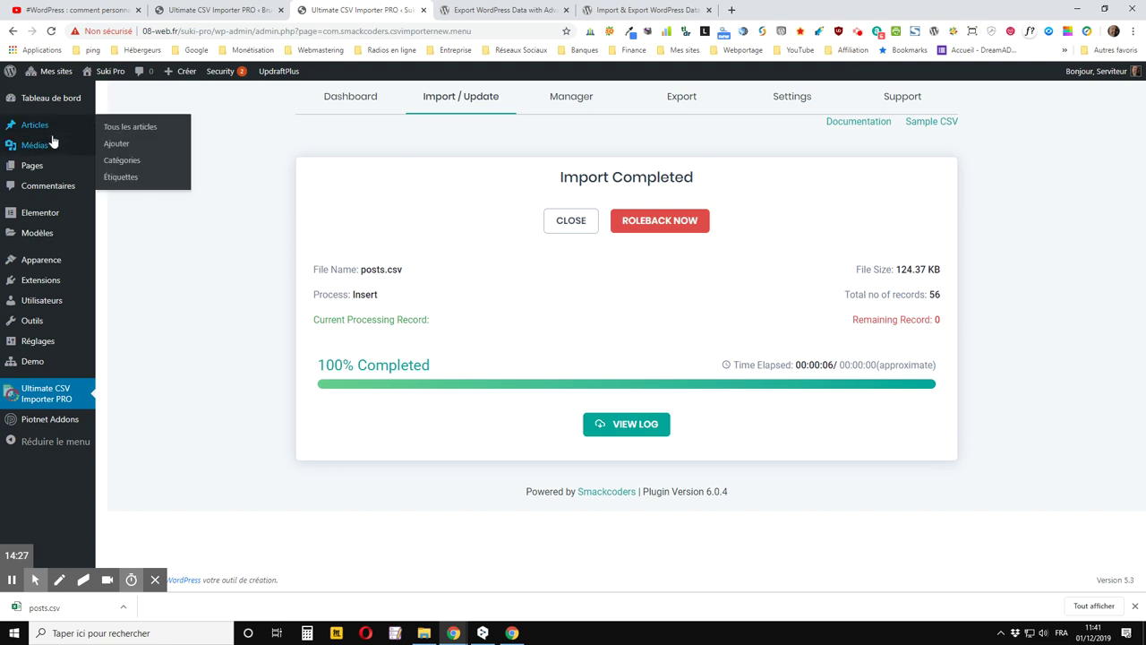
pyautogui.middleClick(126, 135)
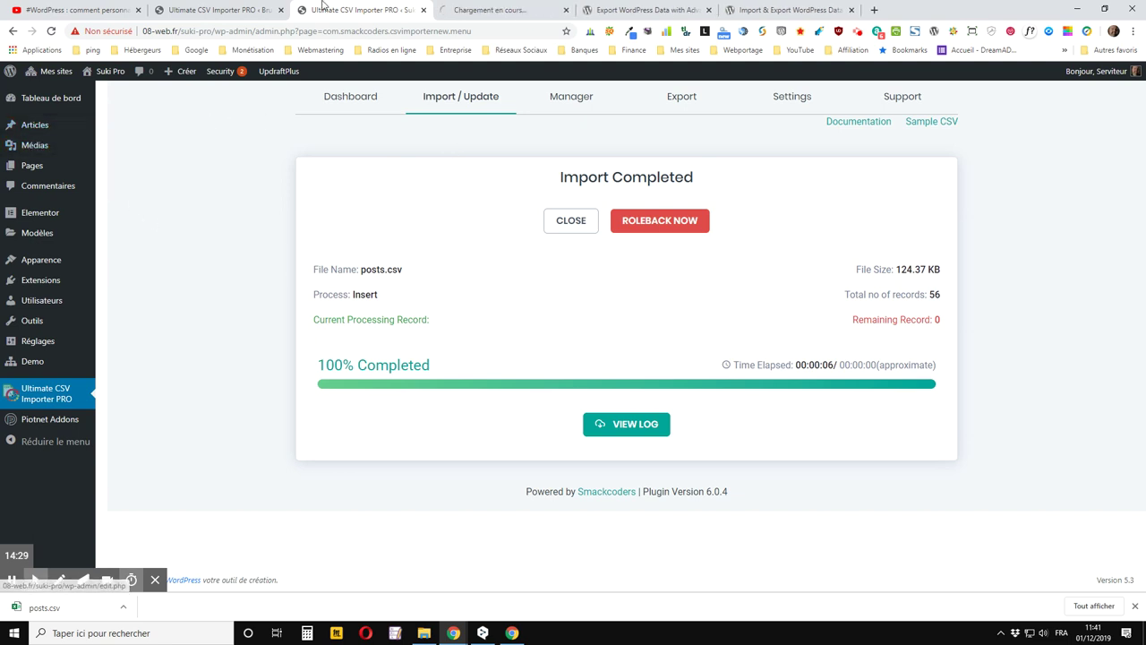
pyautogui.click(483, 10)
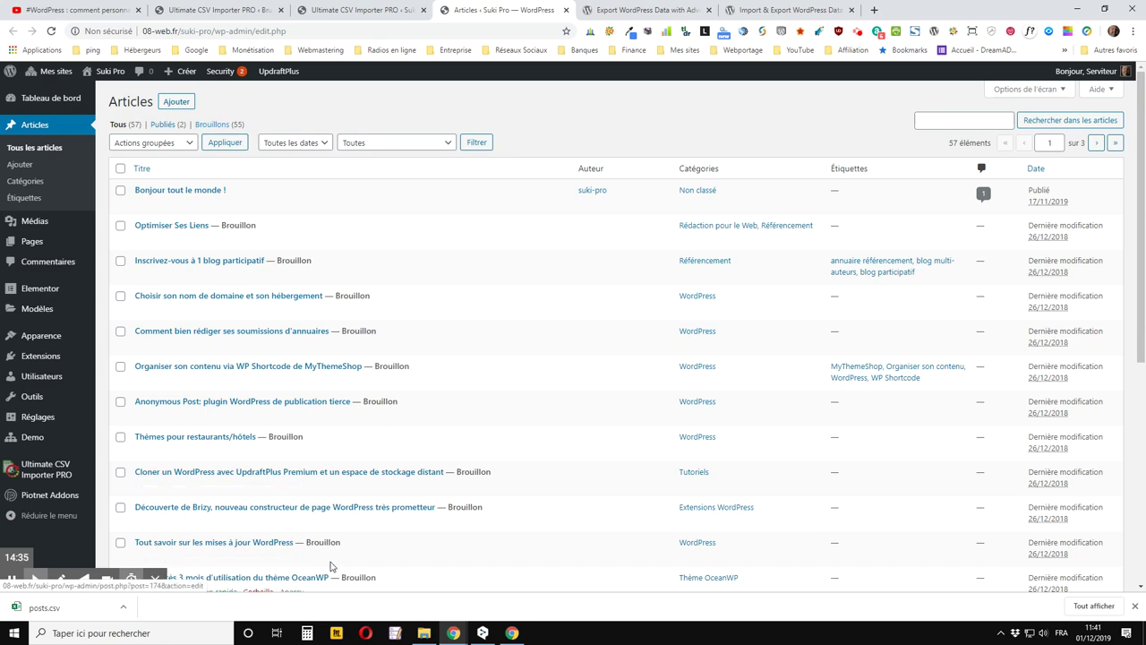
pyautogui.scroll(-2, 358, 358)
pyautogui.scroll(-1, 286, 250)
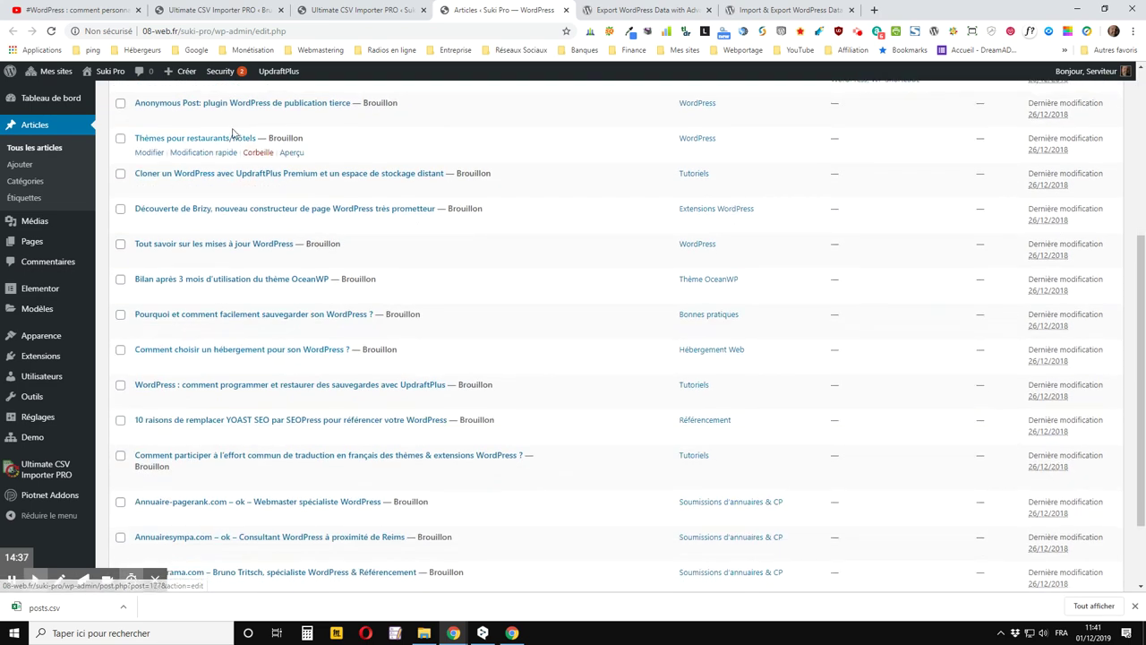
pyautogui.click(351, 9)
pyautogui.click(474, 10)
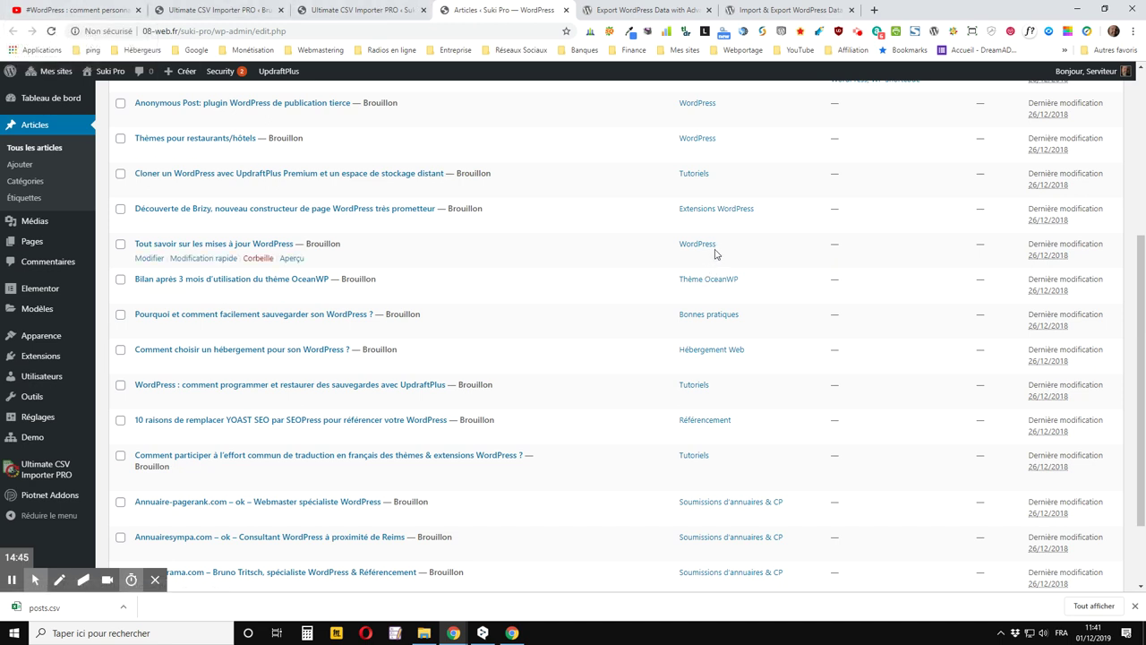
pyautogui.scroll(4, 806, 358)
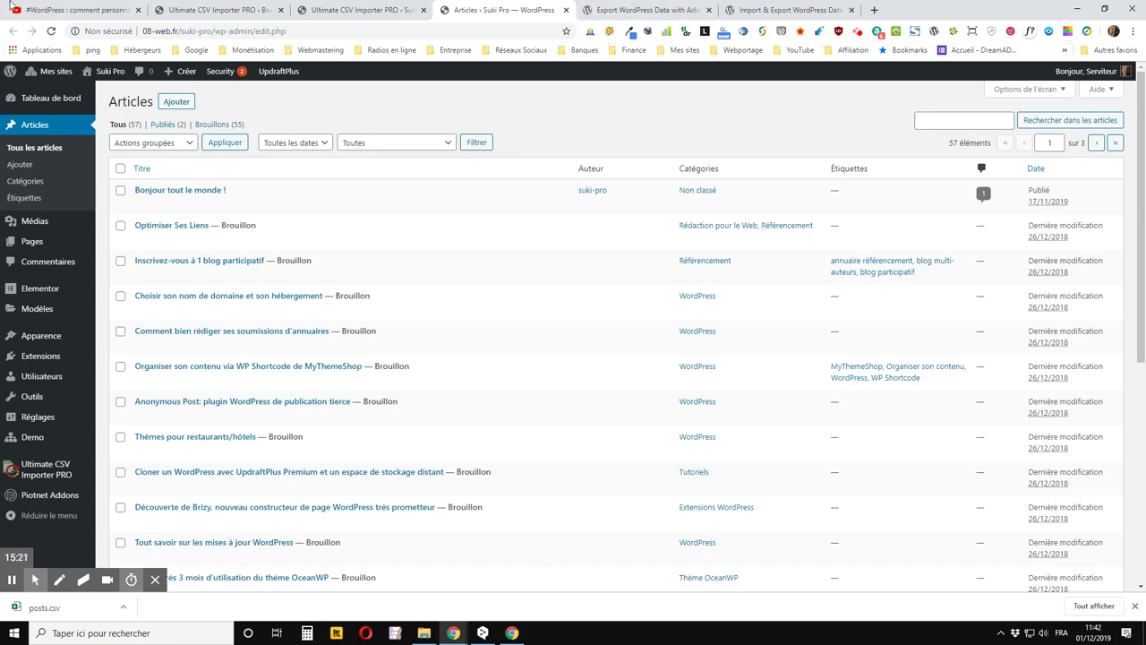
# Step: Switch to the YouTube video about customizing the Suki Pro theme header and like it
pyautogui.click(79, 13)
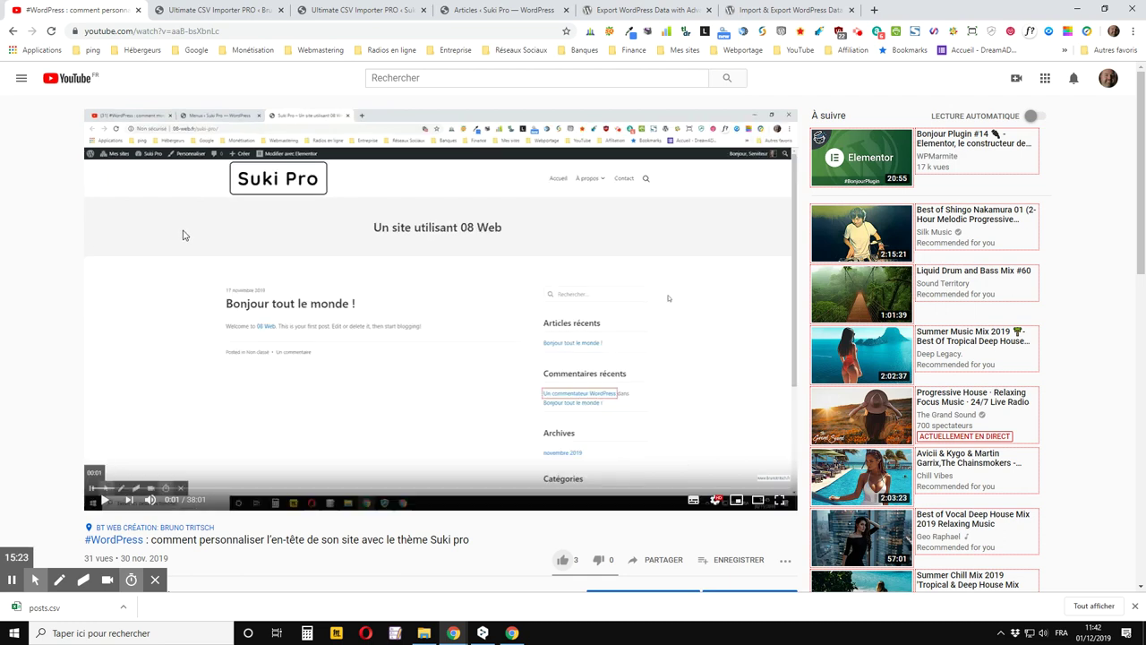
pyautogui.scroll(-2, 181, 243)
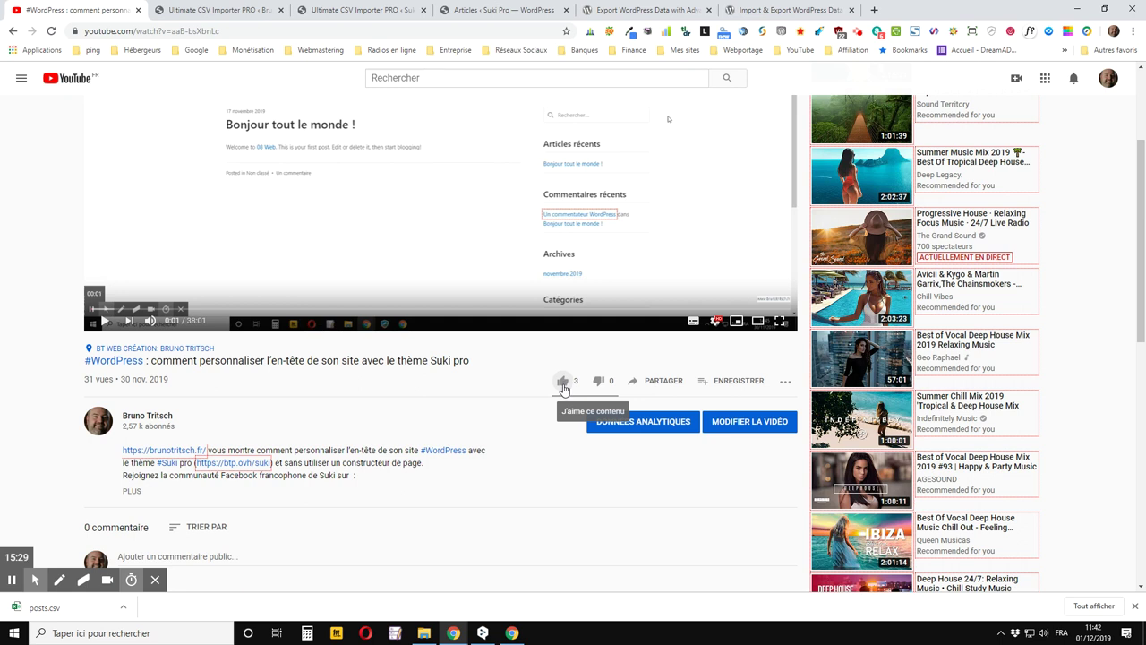
pyautogui.click(563, 386)
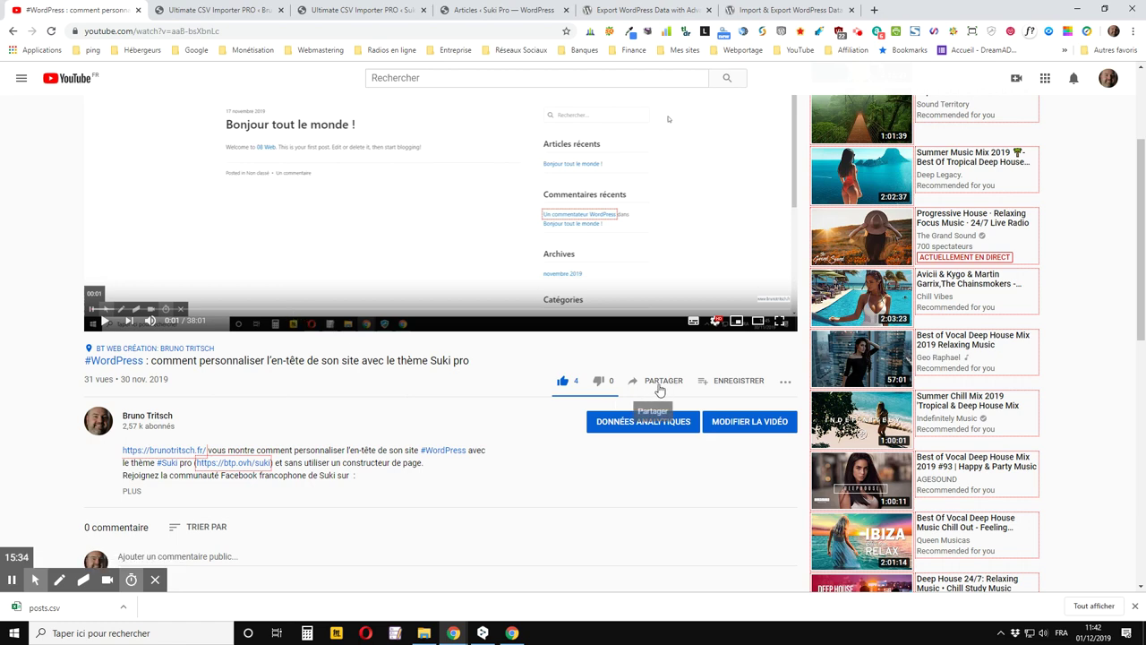
# Step: Expand the video's description, review its recommended themes, extensions and hosts, and view the website behind the O2Switch link
pyautogui.scroll(-2, 653, 394)
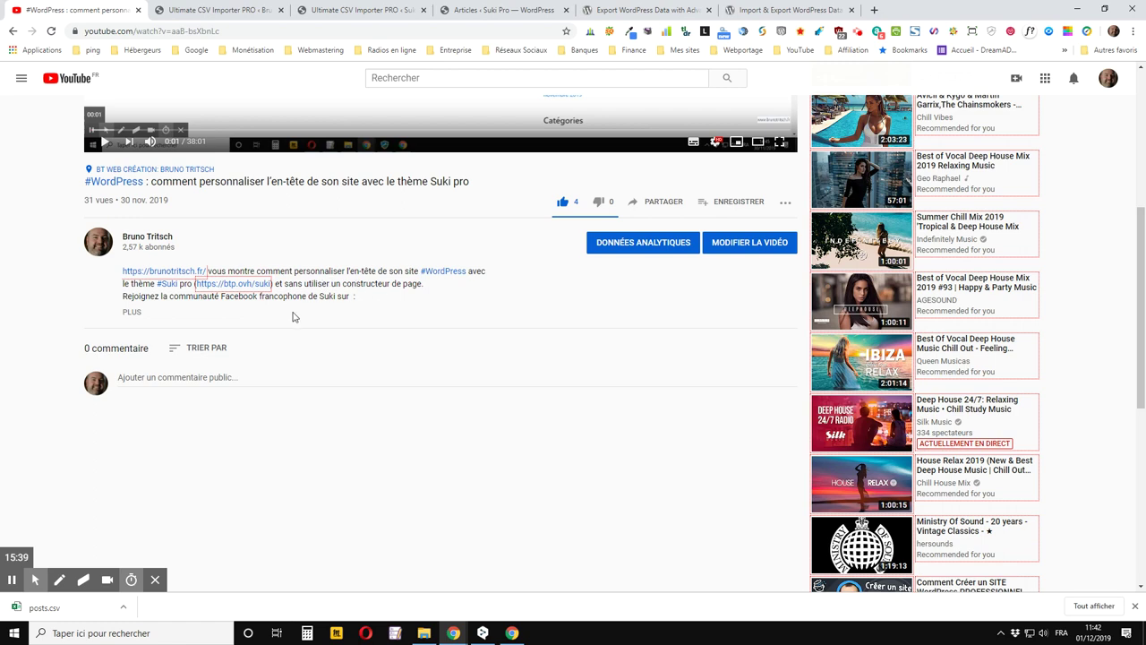
pyautogui.click(132, 315)
pyautogui.scroll(-2, 139, 327)
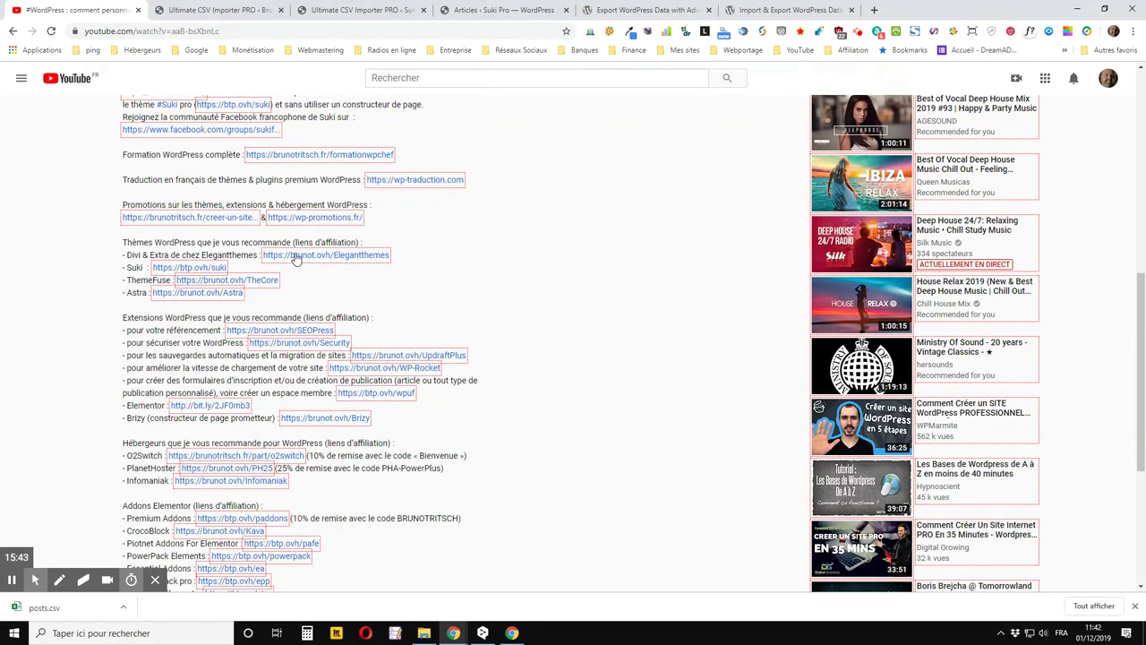
pyautogui.scroll(-2, 231, 385)
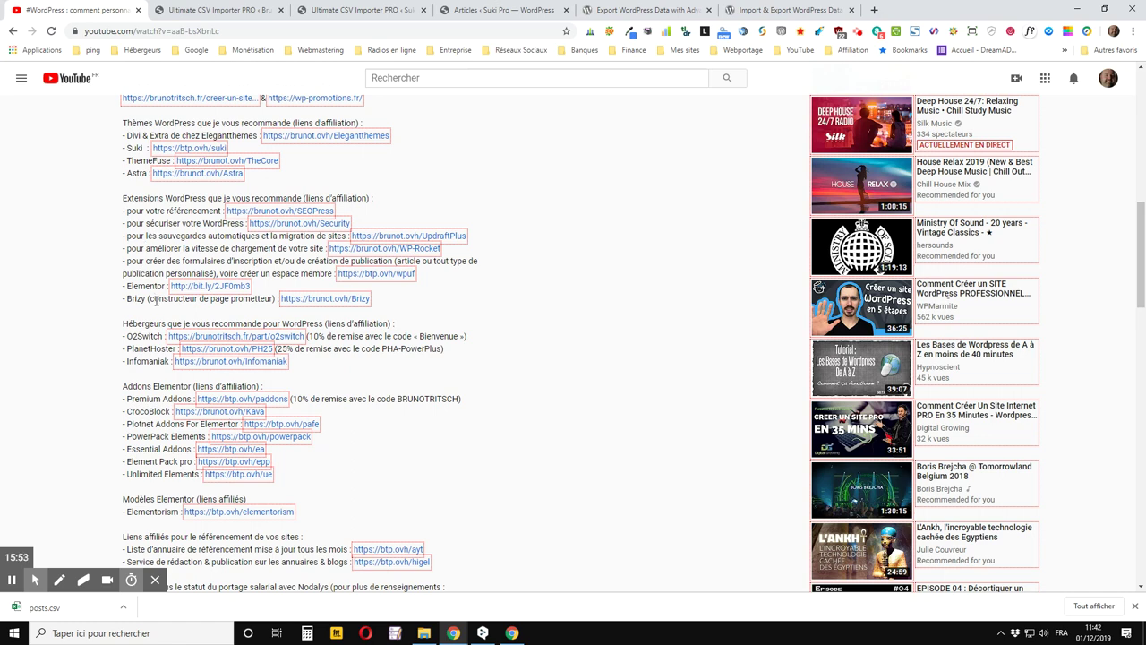
pyautogui.scroll(-3, 144, 315)
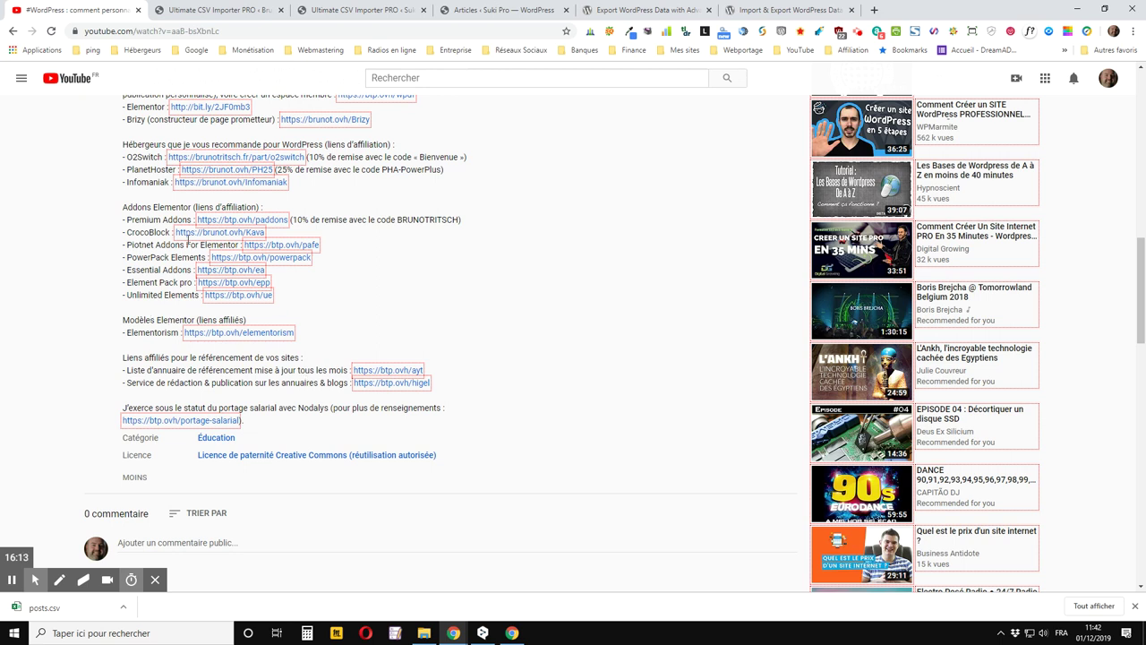
pyautogui.click(239, 158)
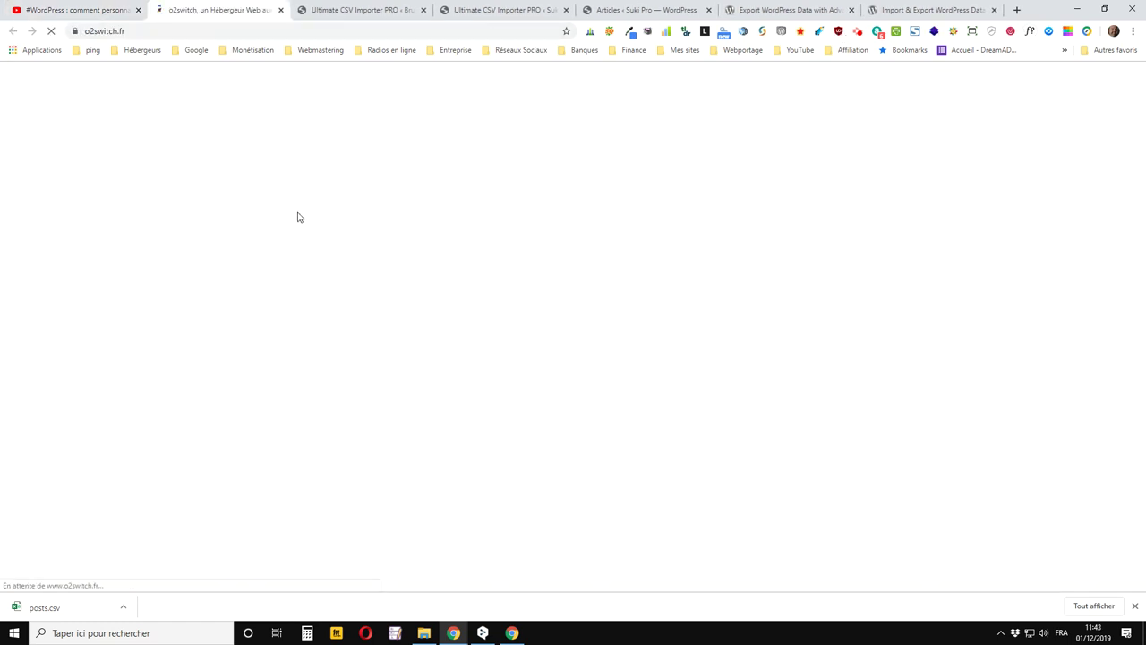
pyautogui.scroll(-3, 292, 210)
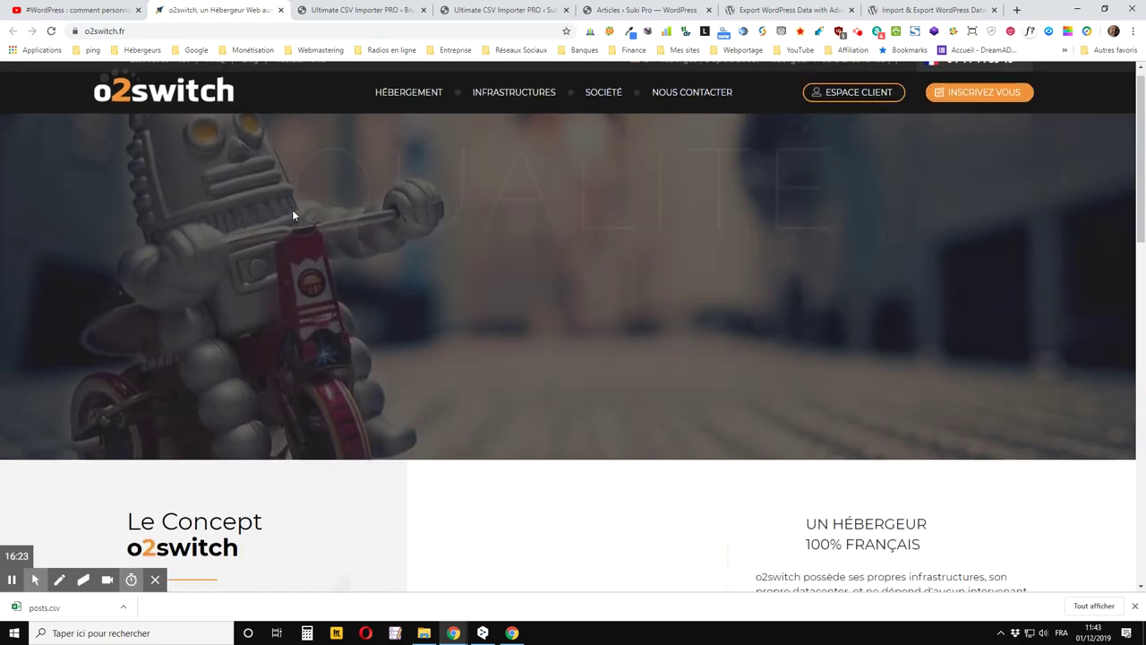